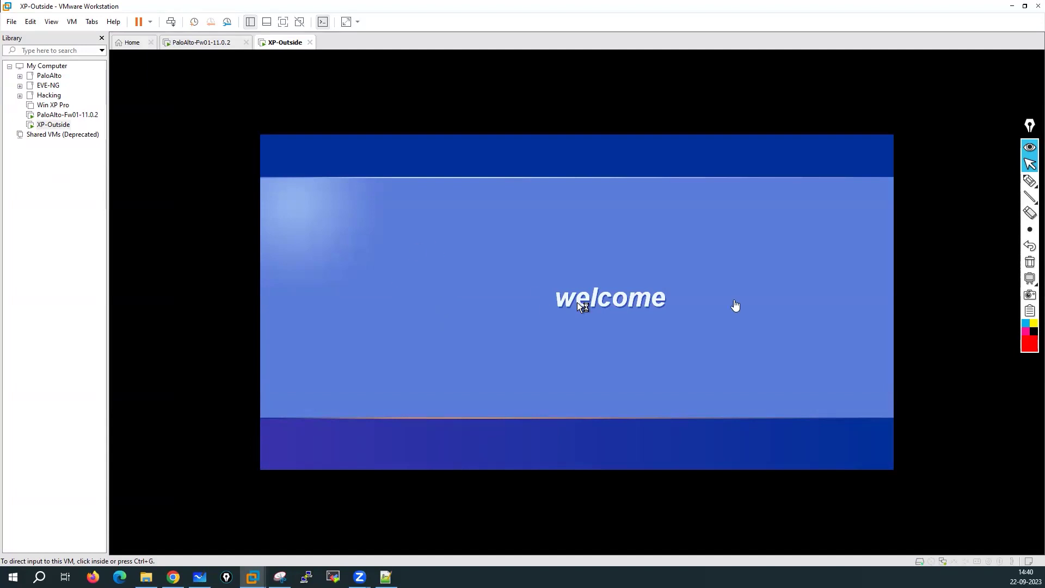
Step: Click inside the booted XP-Outside VM window so it captures keyboard and mouse input
click(585, 311)
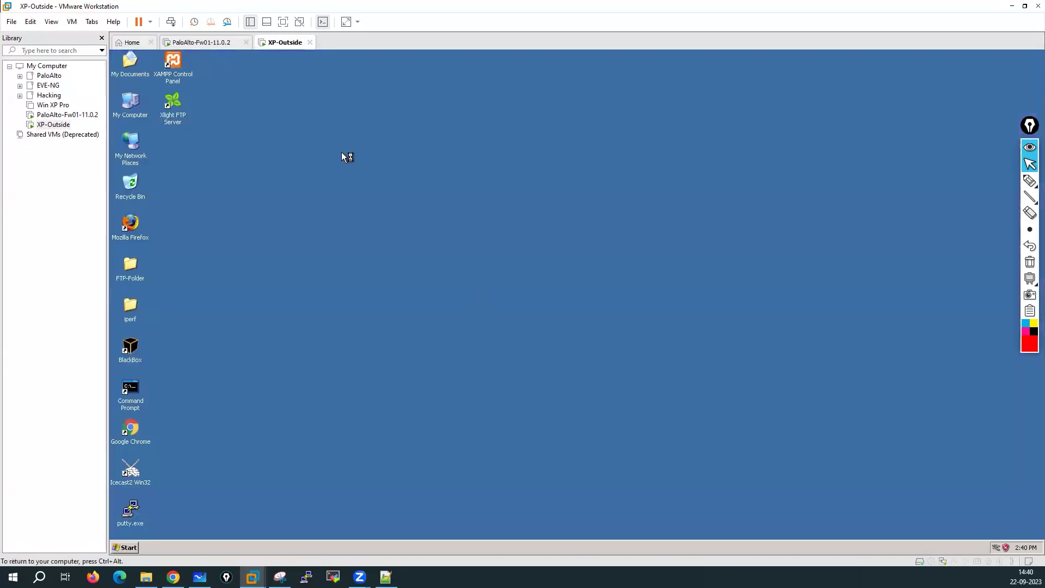
Step: Refresh the XP desktop and dismiss the computer-at-risk warning balloon
right_click(366, 121)
right_click(382, 139)
click(400, 154)
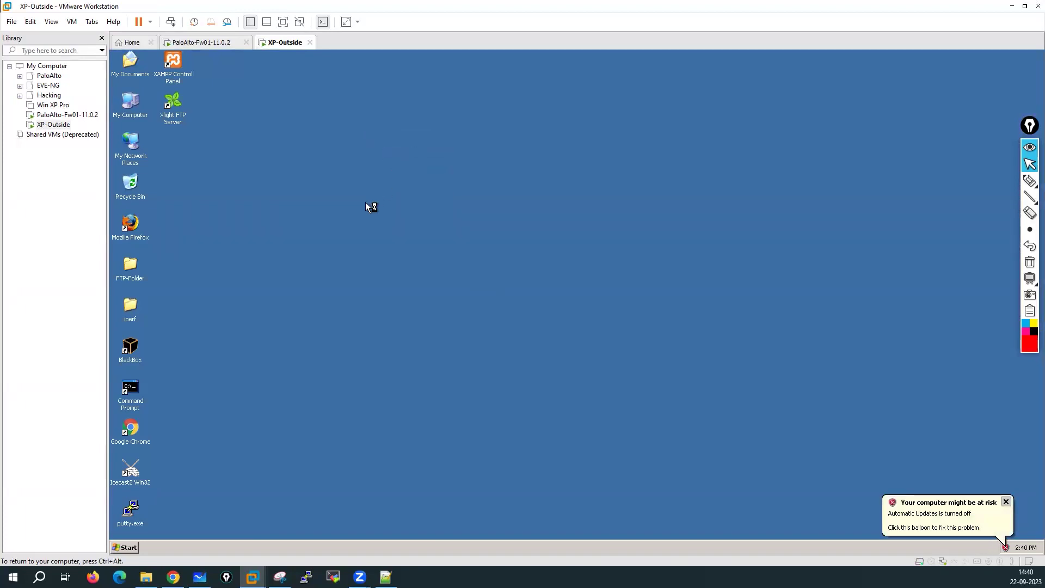
right_click(366, 203)
click(387, 218)
click(1007, 502)
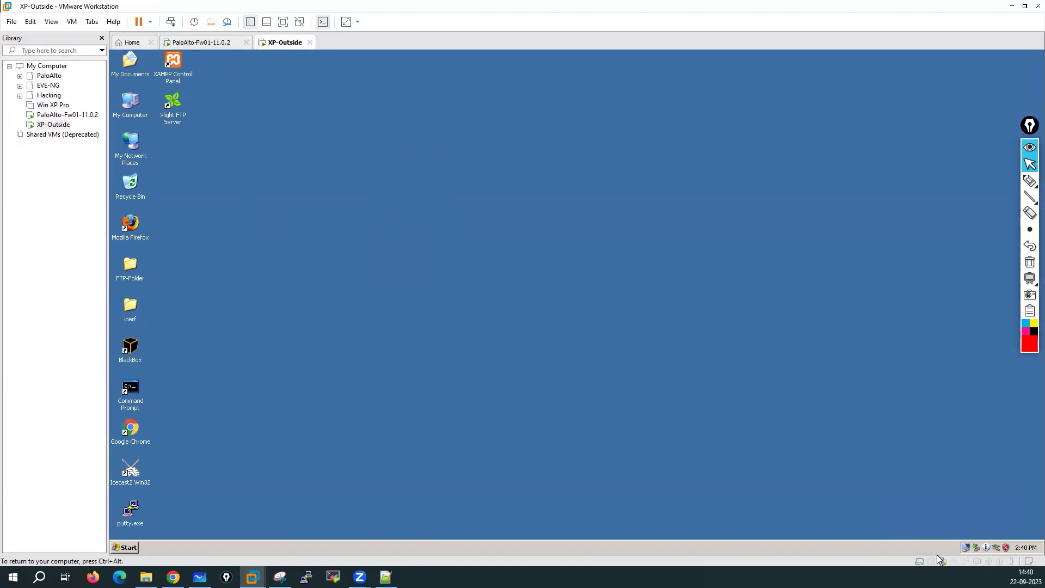
Step: Open a Command Prompt via Start > Run 'cmd' and run ipconfig
click(122, 547)
click(155, 492)
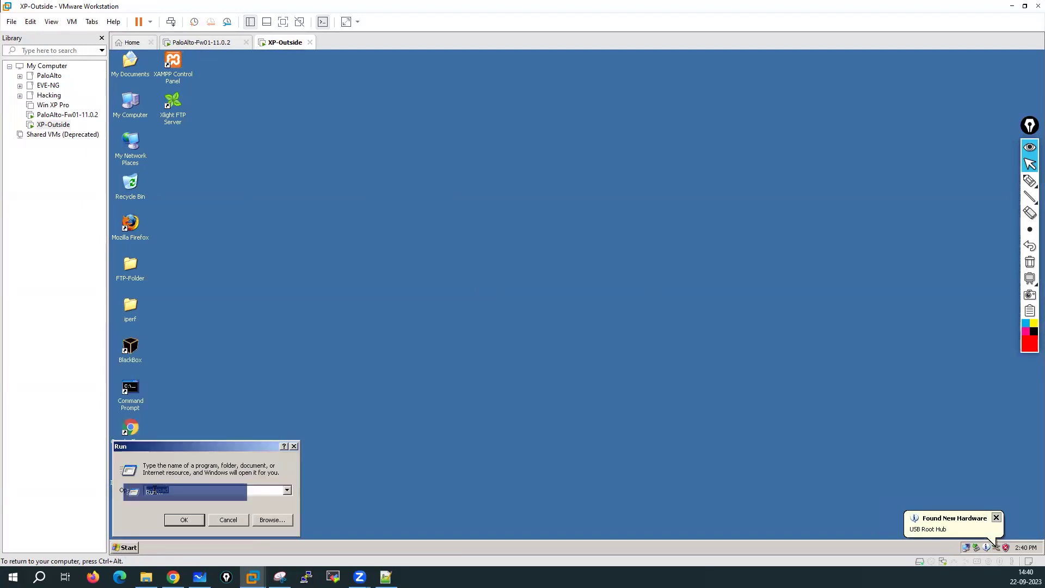
text(cmd)
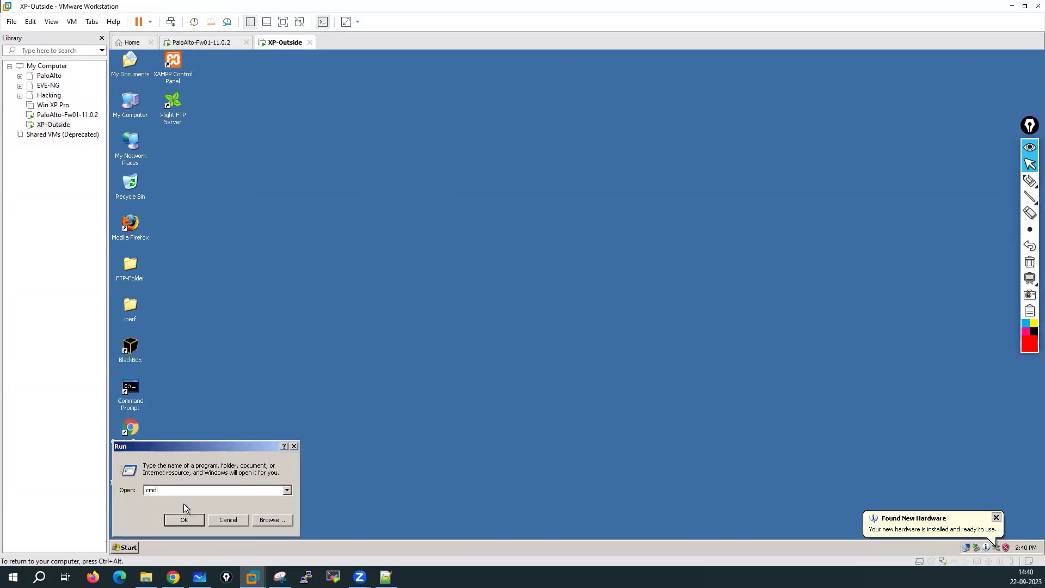
key(Return)
text(ipconfig)
key(Return)
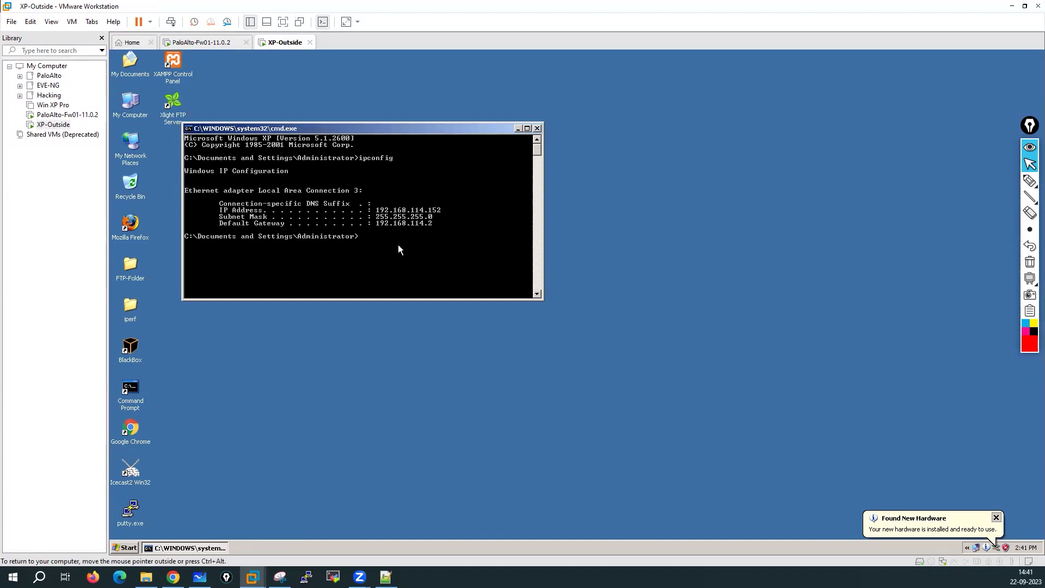
Step: Rerun ipconfig, showing 192.168.114.152, then launch ncpa.cpl for Network Connections
key(Up)
key(Return)
text(ncpa.cpl)
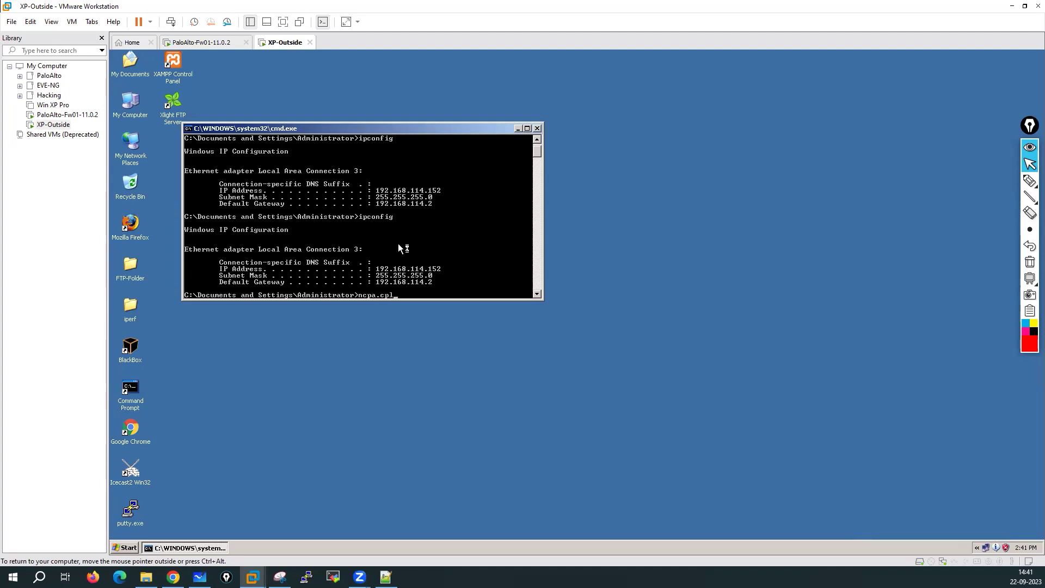
key(Return)
Step: Open Local Area Connection 3's TCP/IP properties and switch to a manually entered address
double_click(308, 152)
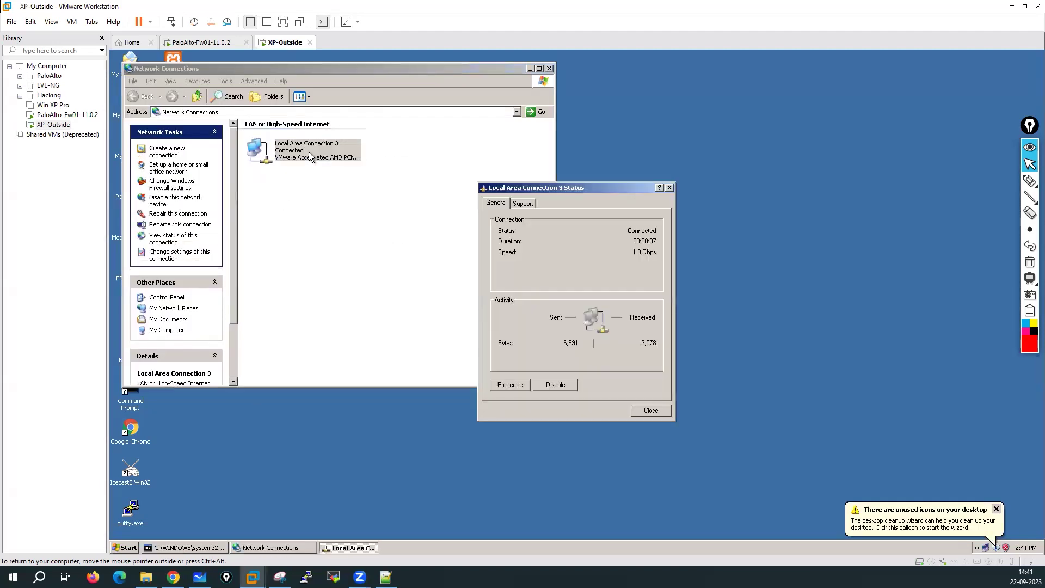
click(514, 383)
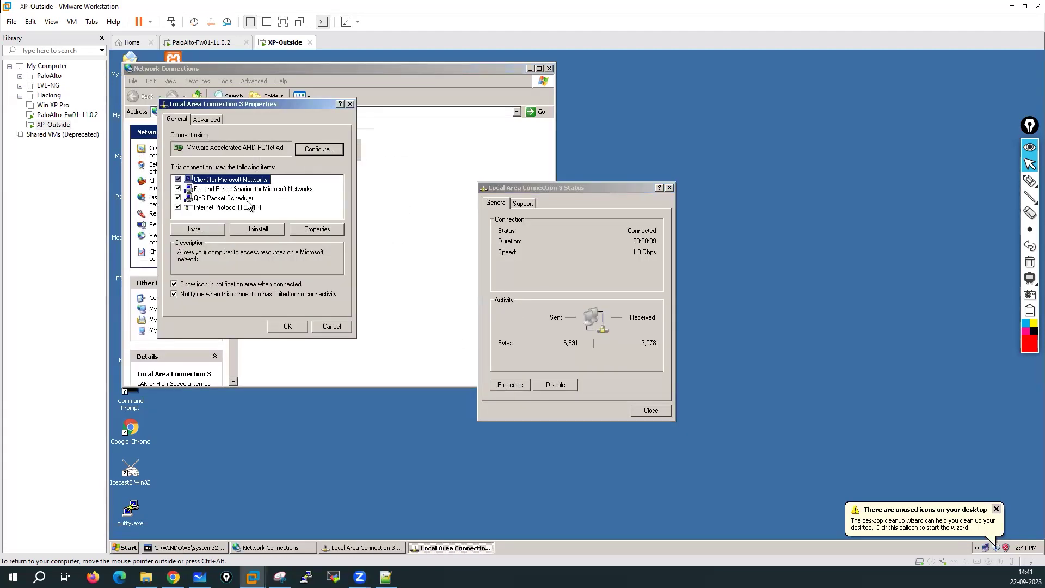
double_click(234, 208)
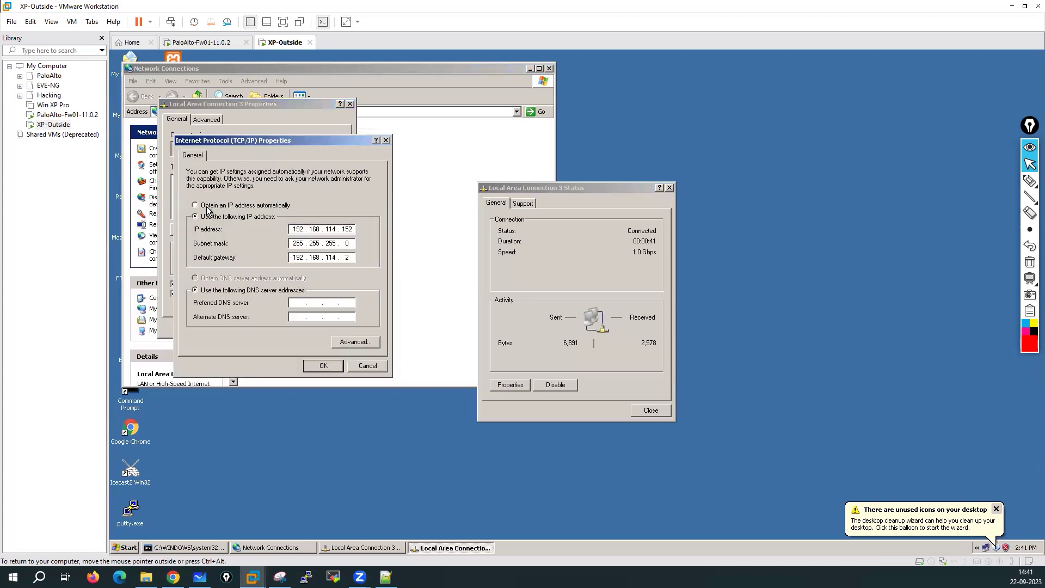
click(206, 206)
click(206, 216)
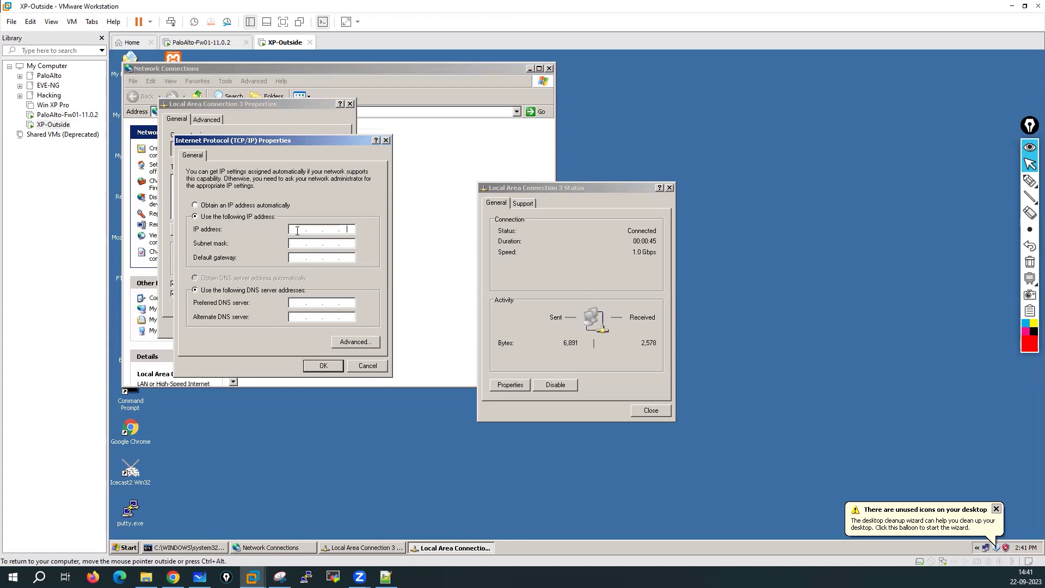
Step: Set IP 10.1.1.70, mask 255.255.255.0, gateway 10.1.1.250, DNS 8.8.8.8 and 4.2.2.2, and apply
click(297, 230)
text(10.1.1.70)
key(Tab)
text(255 . 255 . 255)
key(Tab)
text(10 . 1 . 1 . 250)
key(Tab)
key(Tab)
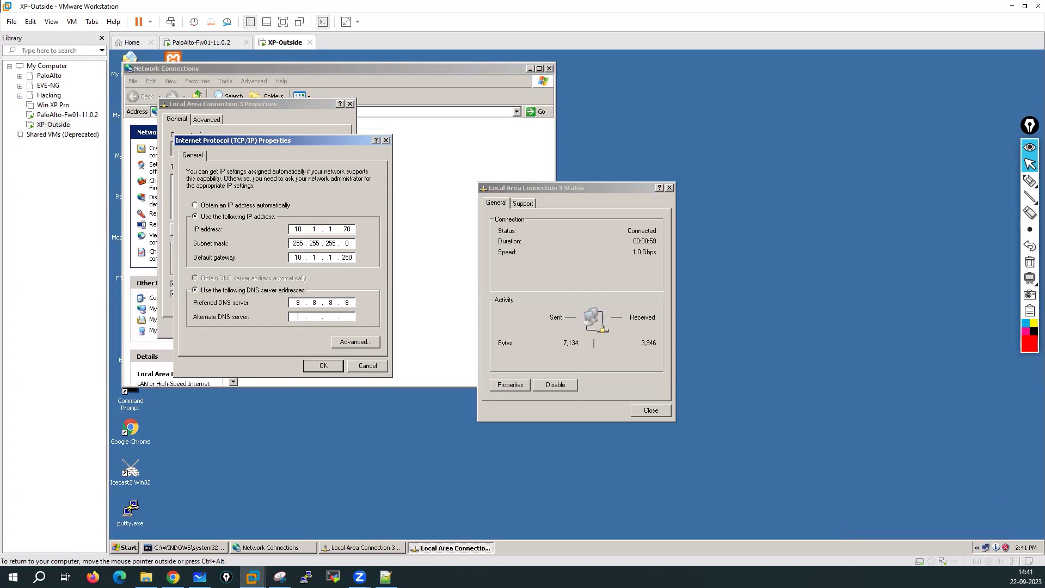
text(4.2.2.2)
click(322, 366)
click(288, 327)
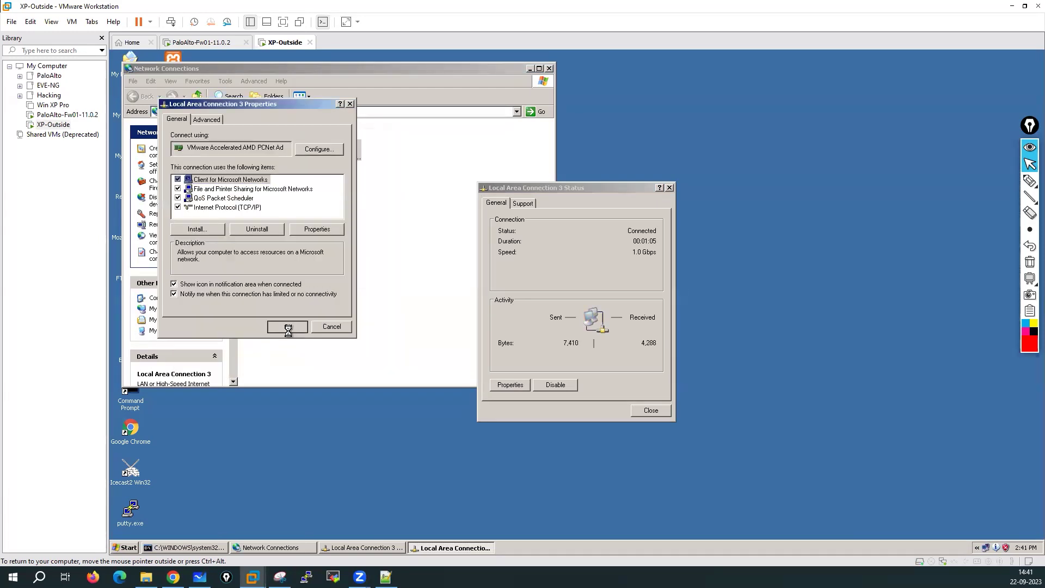
Step: Close the connection status, properties and Network Connections windows, returning to the Command Prompt
click(652, 411)
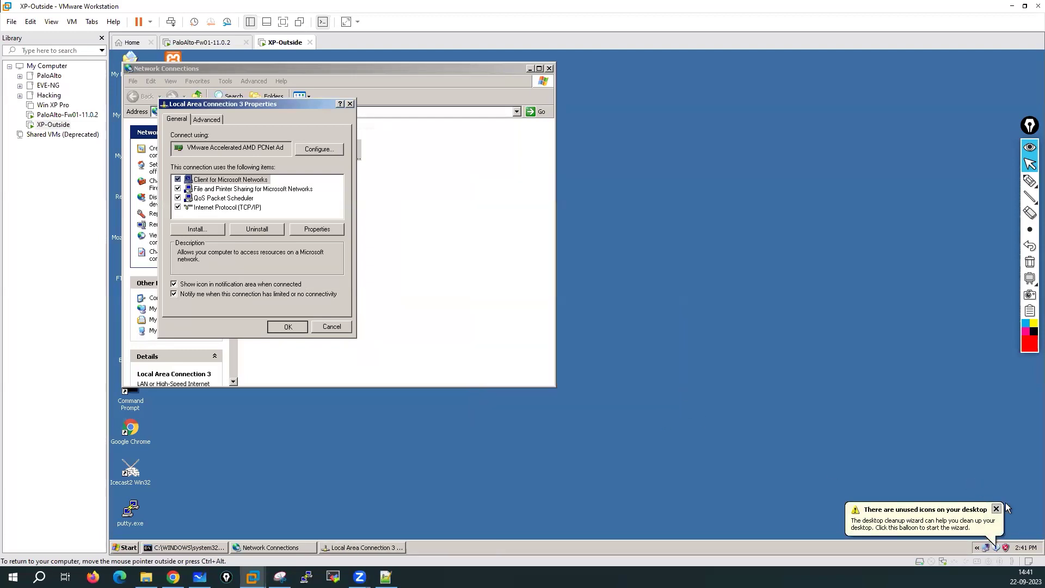
click(997, 509)
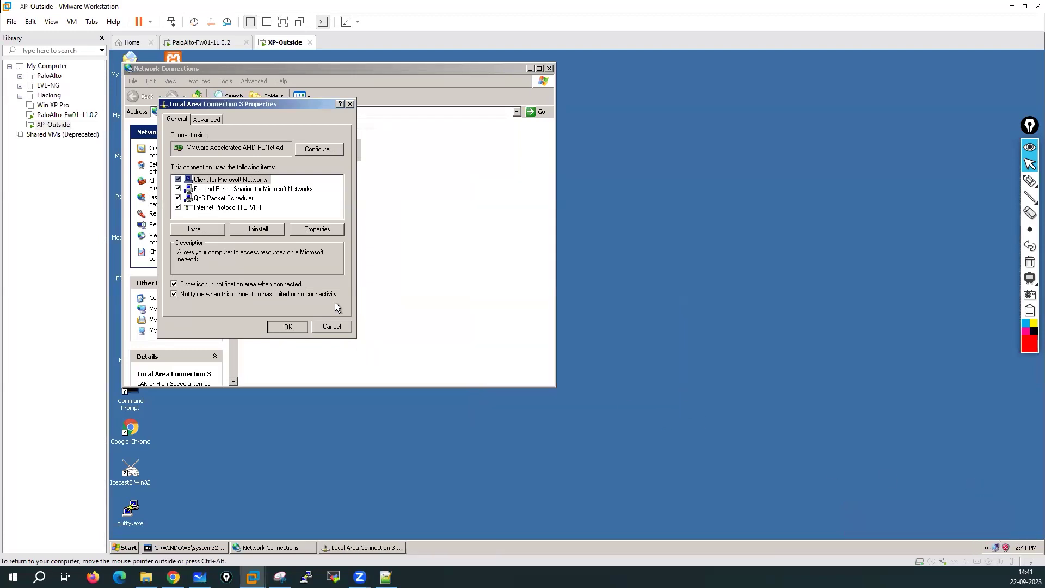
click(350, 104)
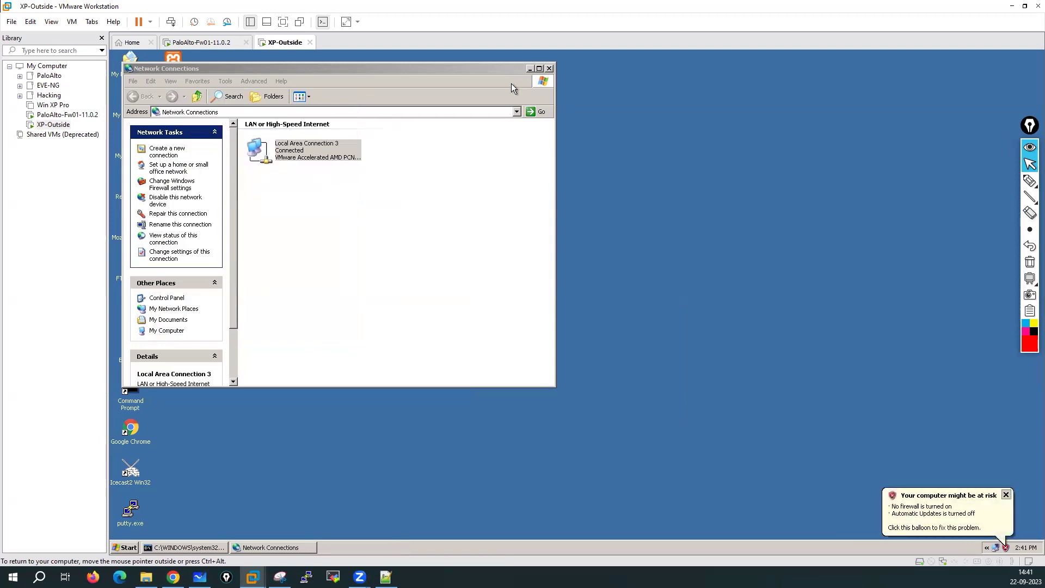
click(549, 68)
click(337, 206)
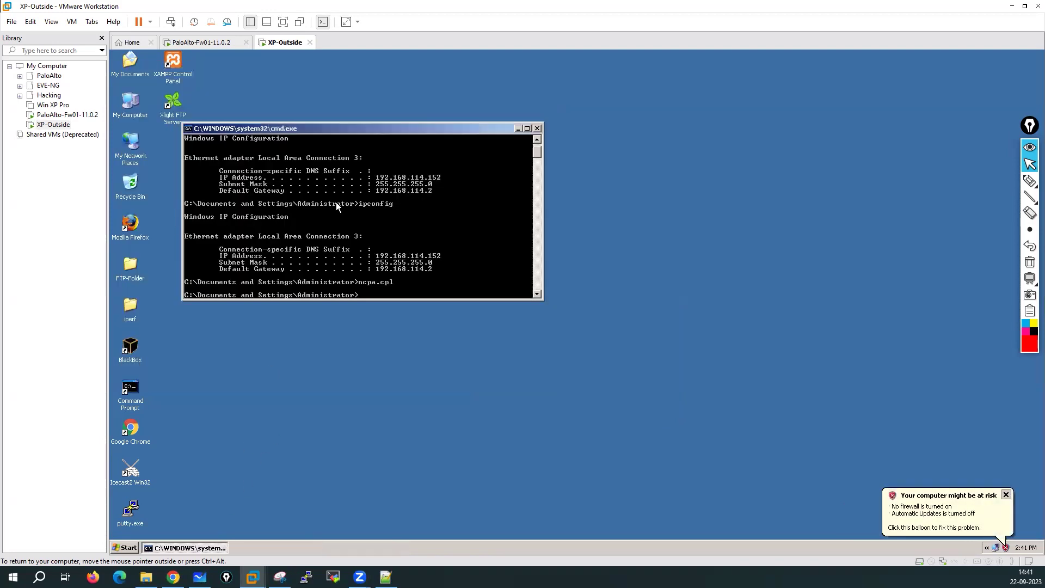
Step: Reopen Network Connections, then run ipconfig and ping 10.1.1.1 from the XP console
key(Up)
key(Return)
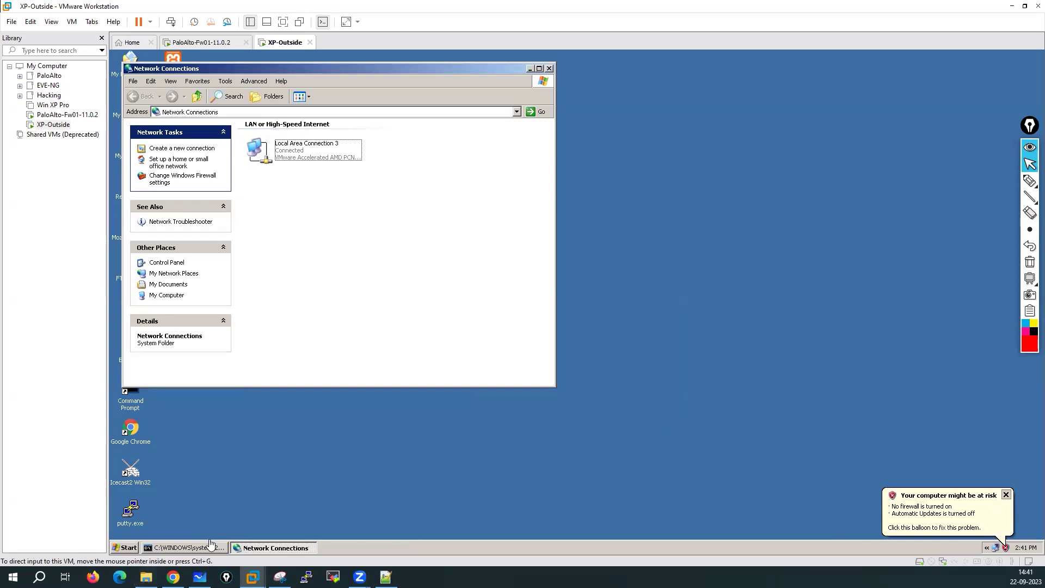
click(192, 549)
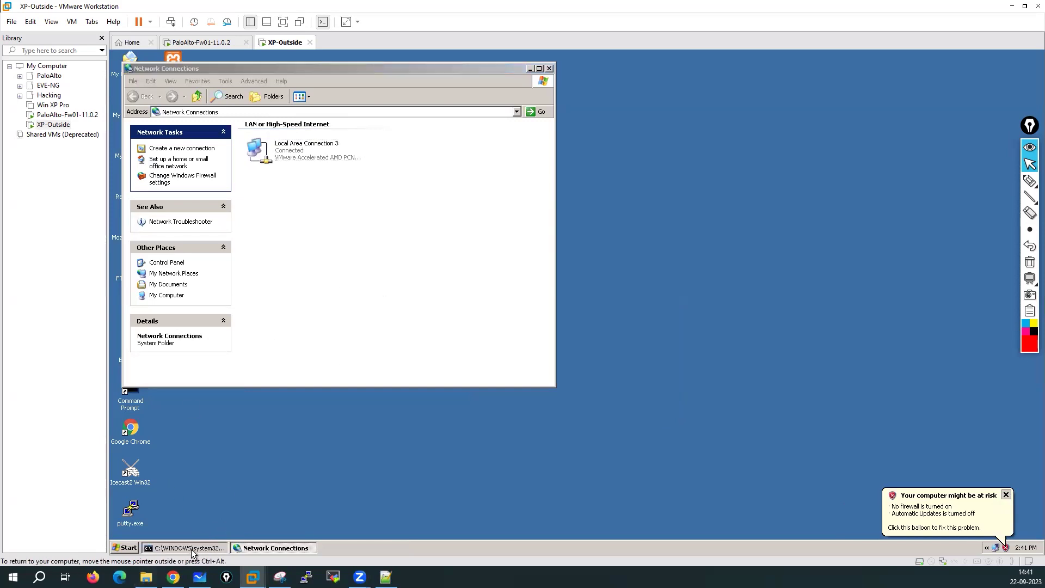
key(Up)
key(Up)
key(Return)
key(Return)
key(Return)
key(Return)
key(Return)
key(Return)
key(Return)
text(ping 10.1.1.1)
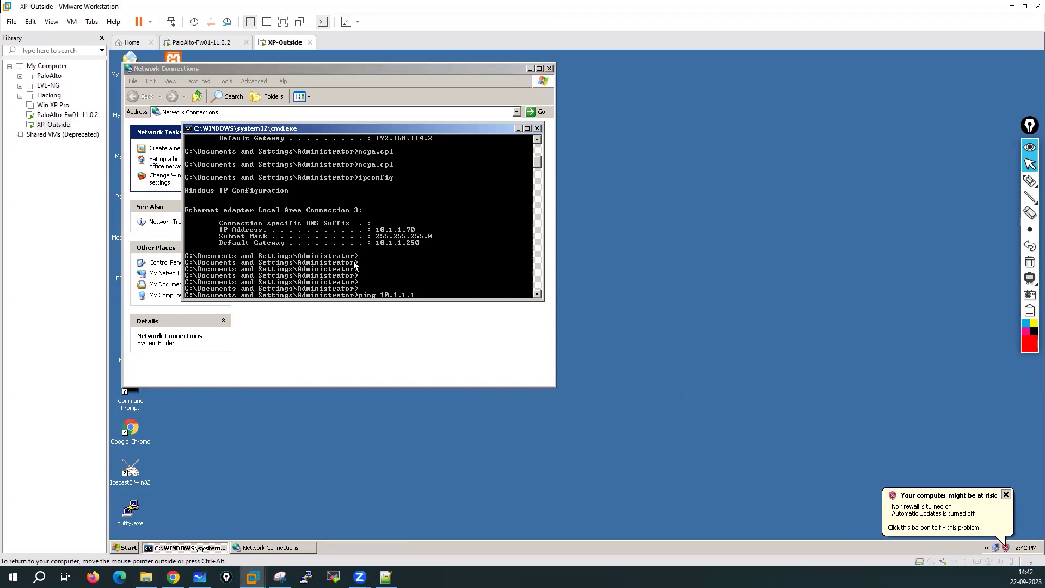
key(Return)
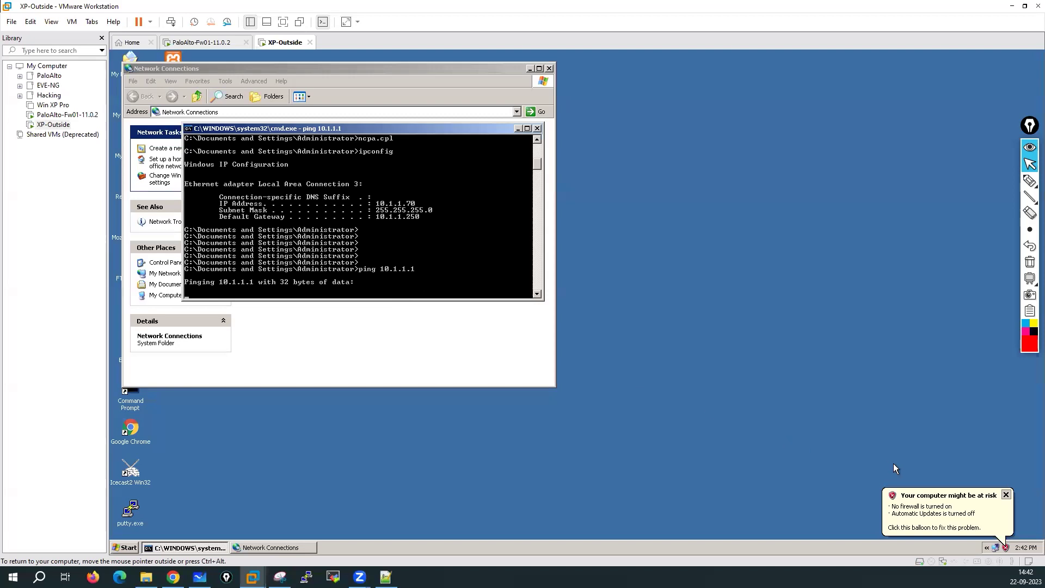
Step: Dismiss the warning balloon and check the VM's network adapter options
click(1005, 495)
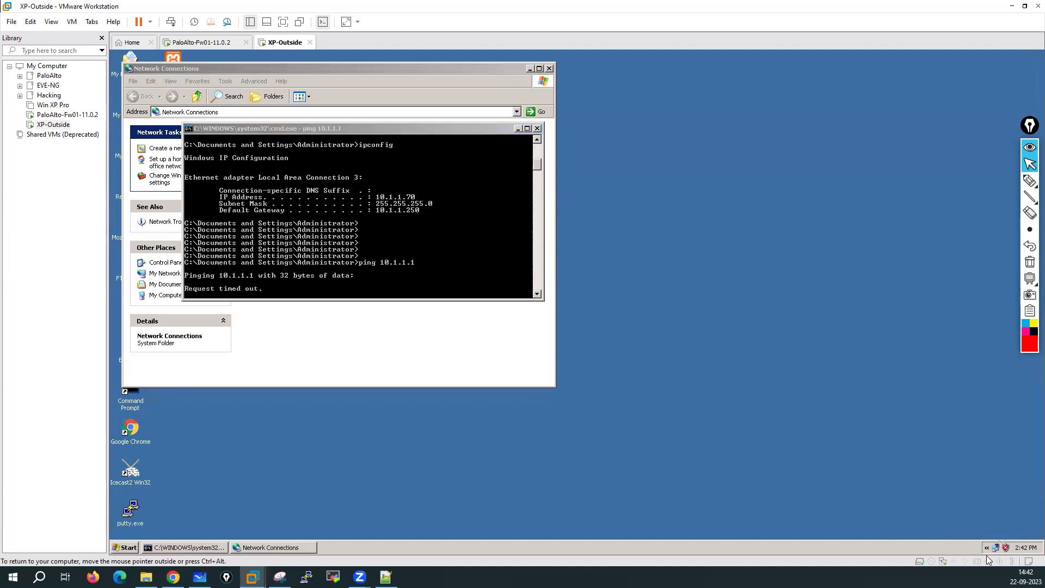
mouse_move(997, 551)
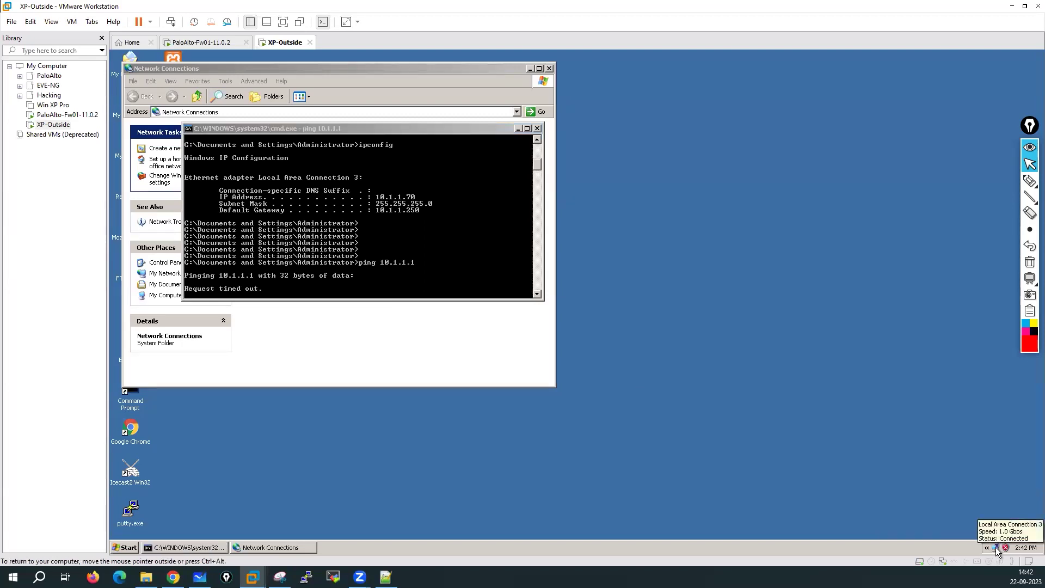
click(943, 565)
click(950, 565)
click(950, 565)
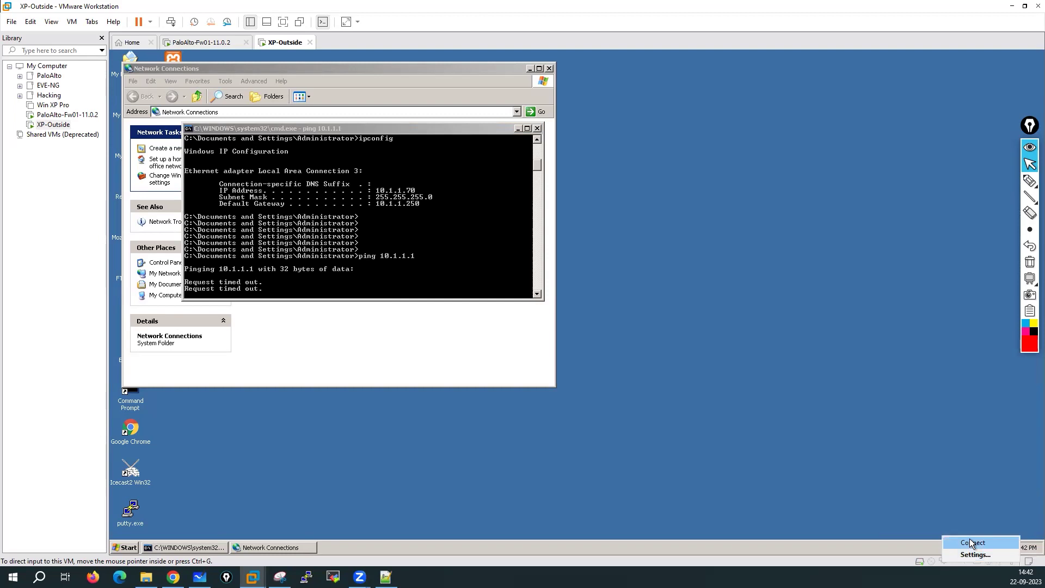
click(654, 355)
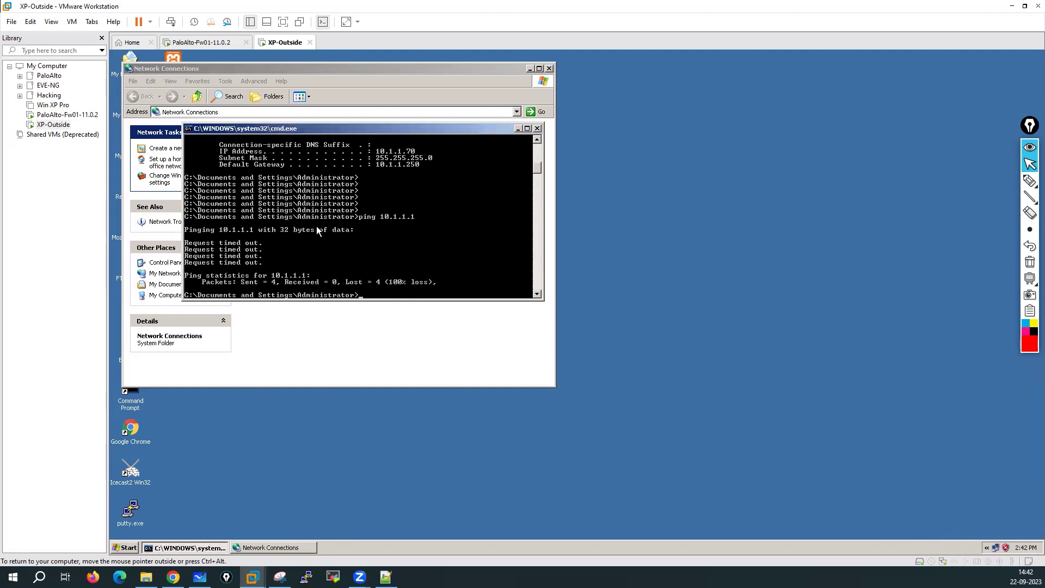
Step: Start a continuous ping to 10.1.1.1 with the -t option
key(Up)
text(-t)
key(Return)
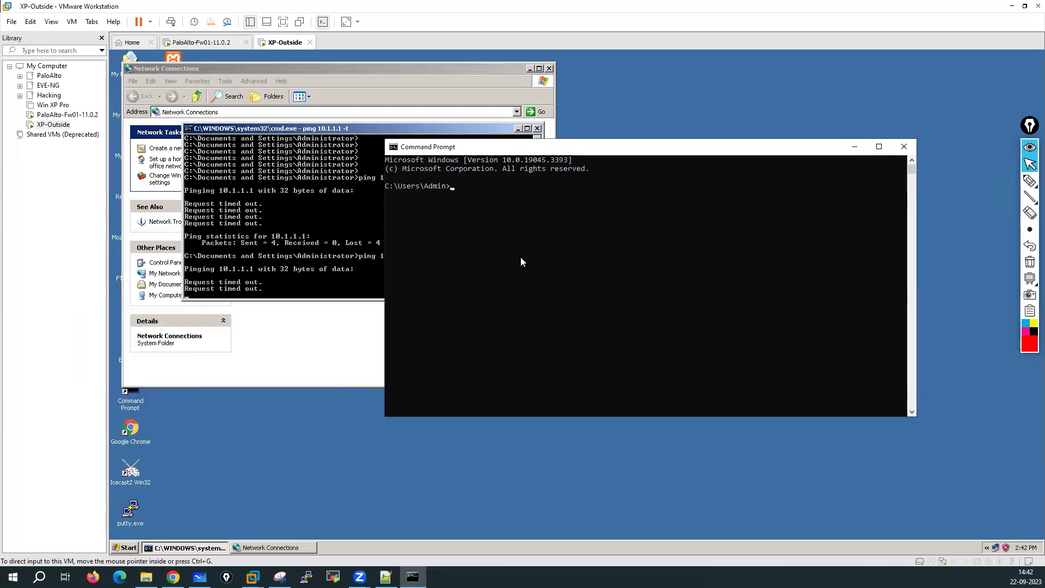
Step: Run ipconfig in the host's Command Prompt and review its output
click(521, 259)
text(ipconfig)
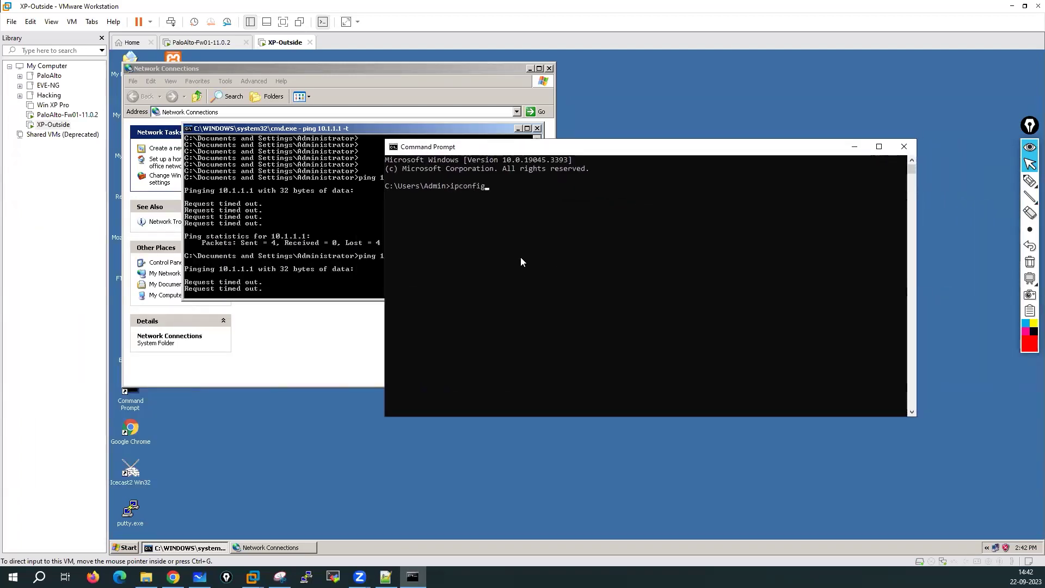
key(Return)
scroll(521, 261, up, 10)
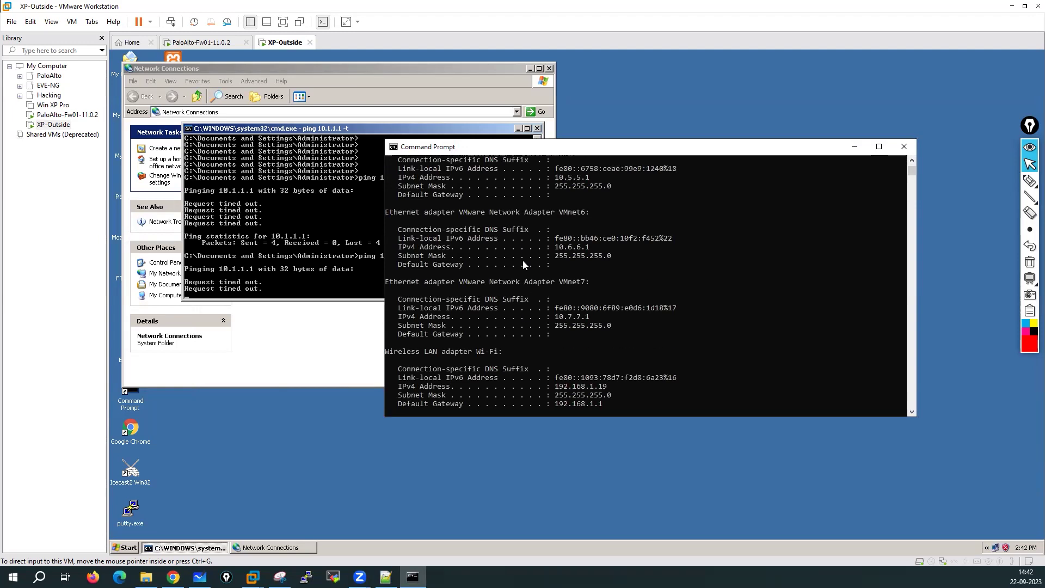
scroll(522, 260, up, 4)
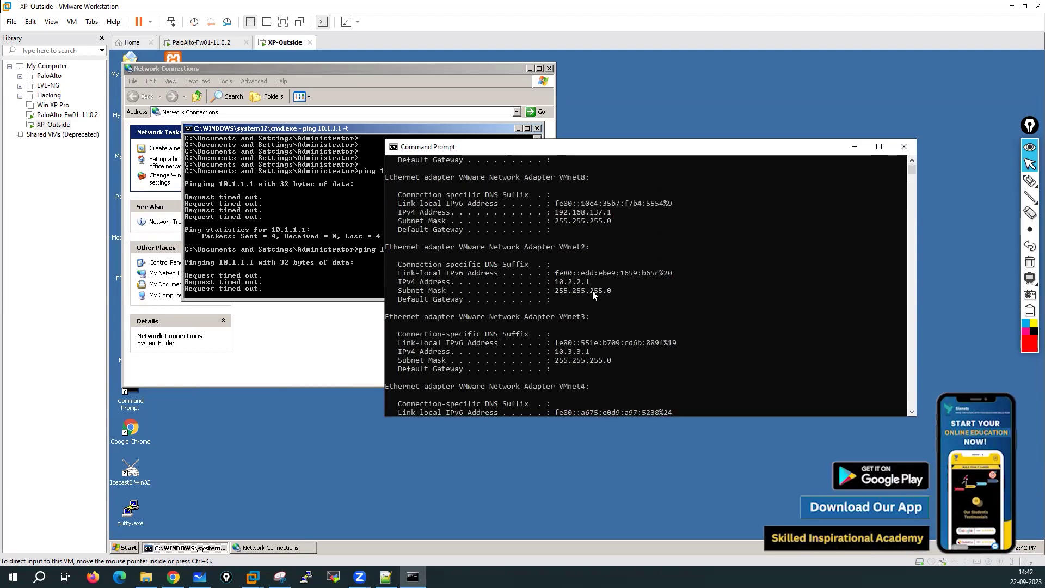
scroll(592, 290, up, 3)
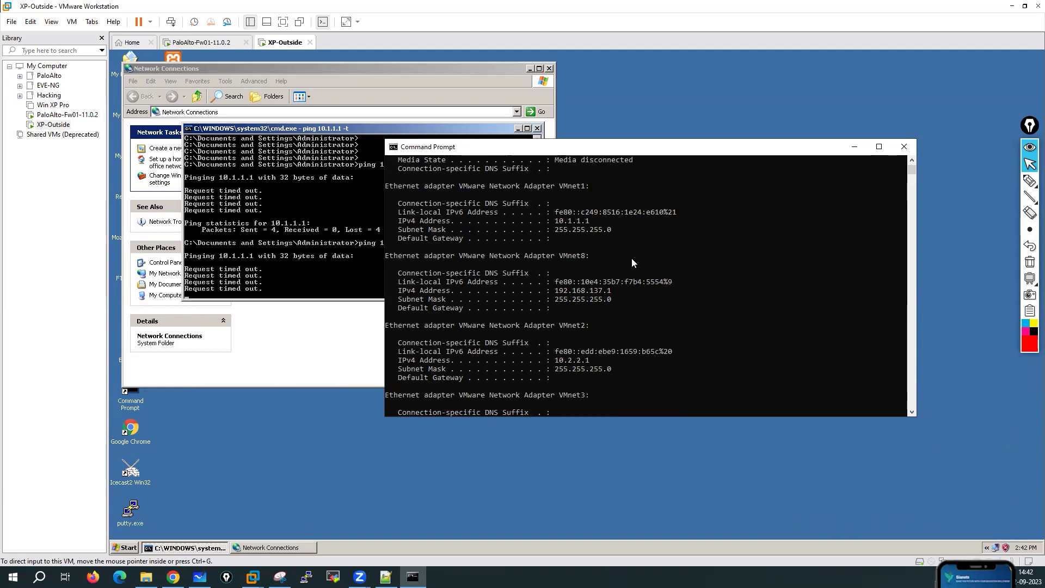
scroll(631, 263, down, 11)
scroll(633, 263, down, 8)
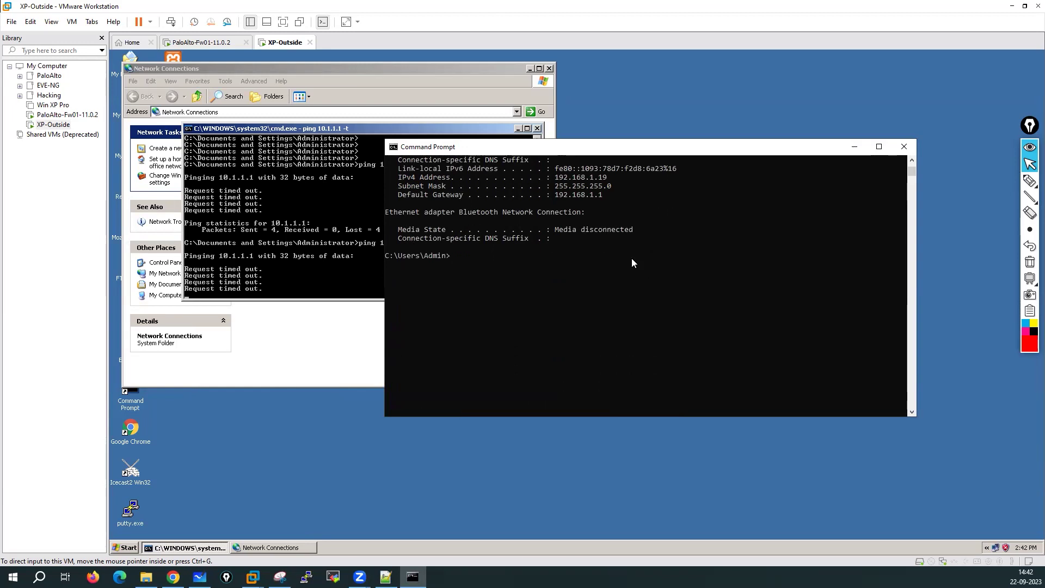
Step: Ping 10.1.1.1 from the host, stop it, then start ping 10.1.1.70 -t and return to the VM
text(ping)
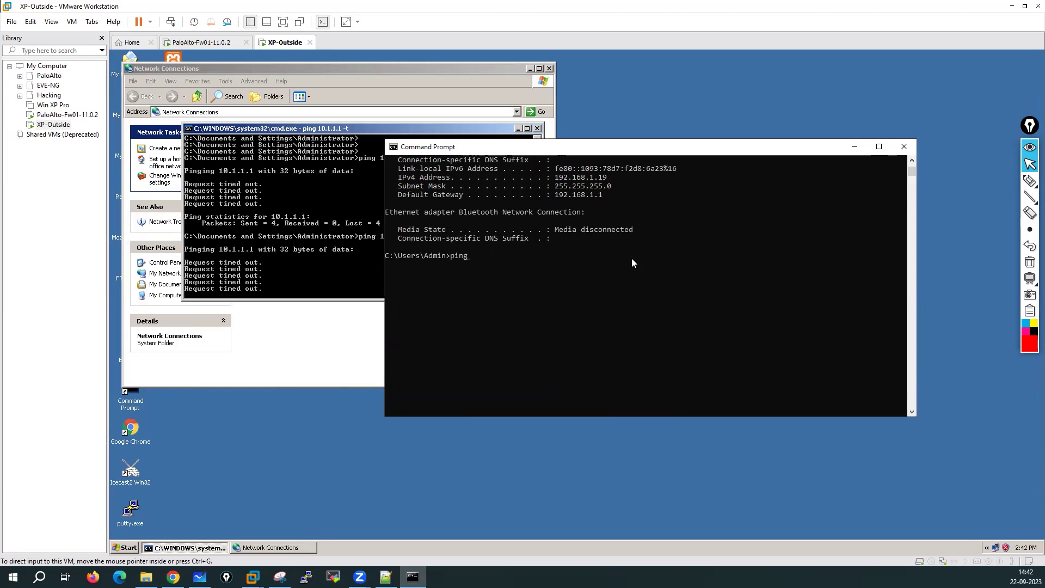
text( 10.1.1.1)
key(Return)
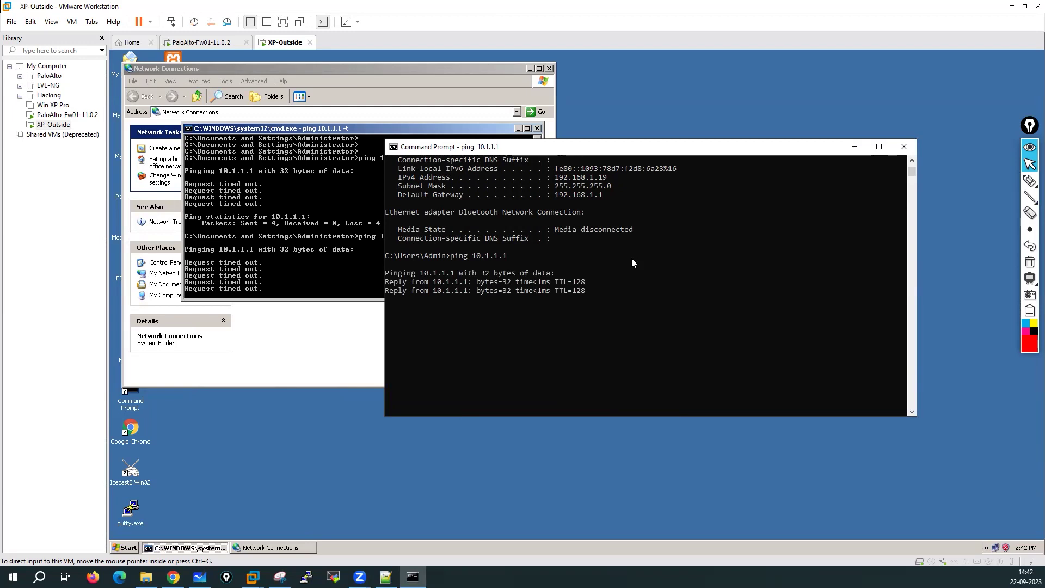
key(ctrl+c)
text(ping 10.1.1)
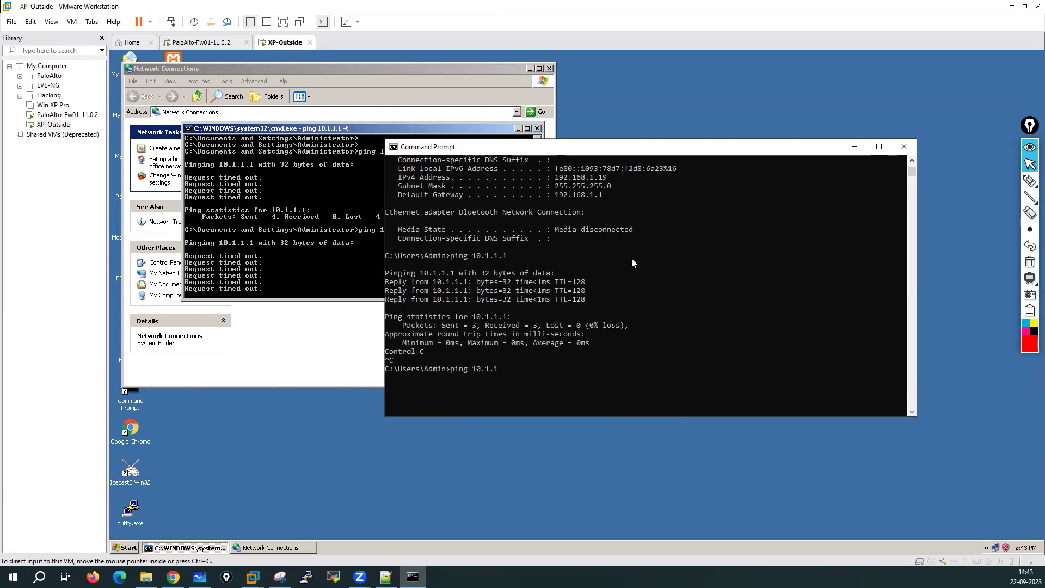
text(.70 -t)
key(Return)
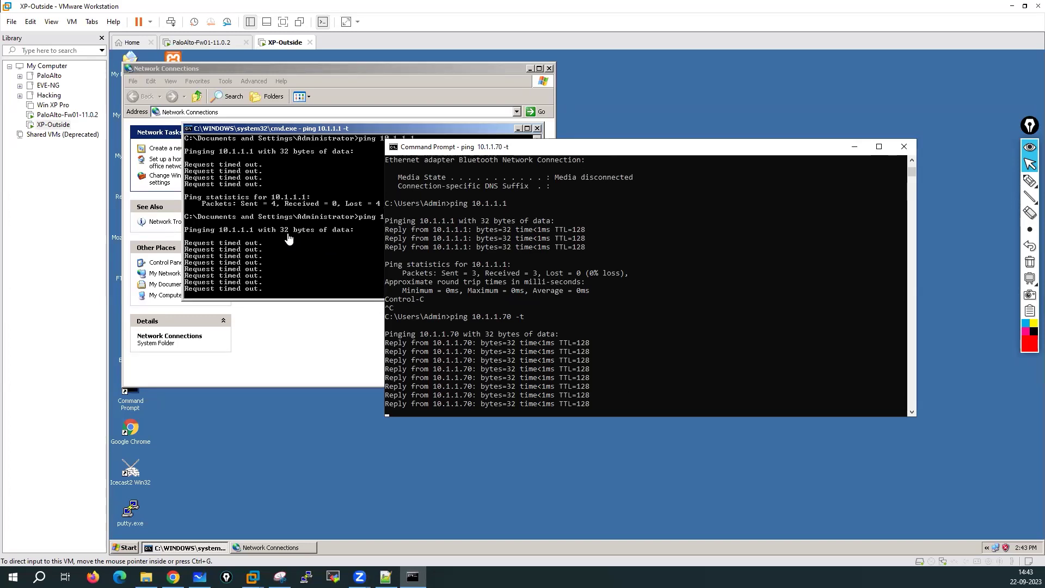
click(286, 256)
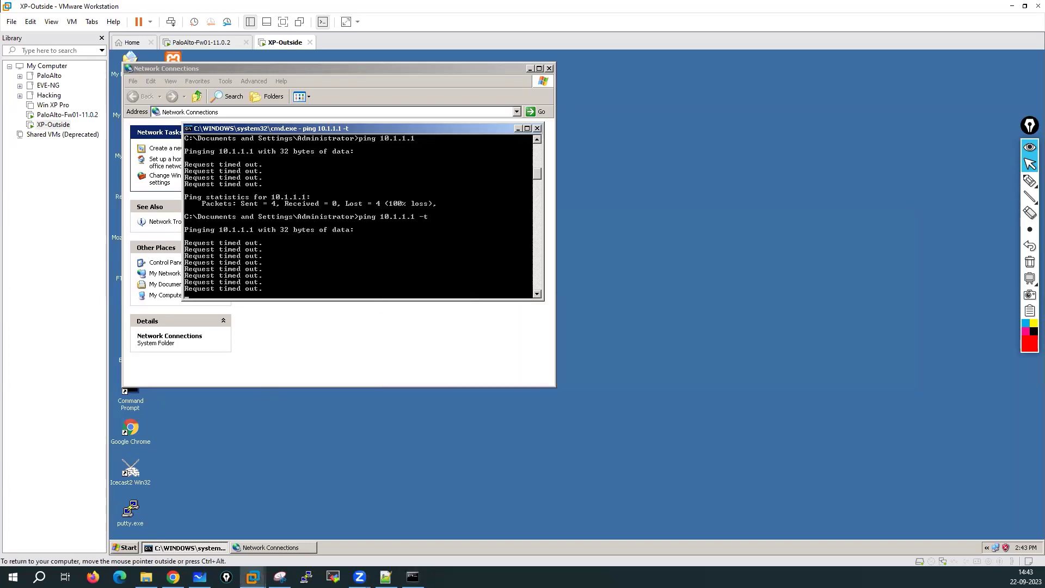
Step: Open Control Panel from search and go to System and Security > Windows Defender Firewall > Advanced settings
click(39, 576)
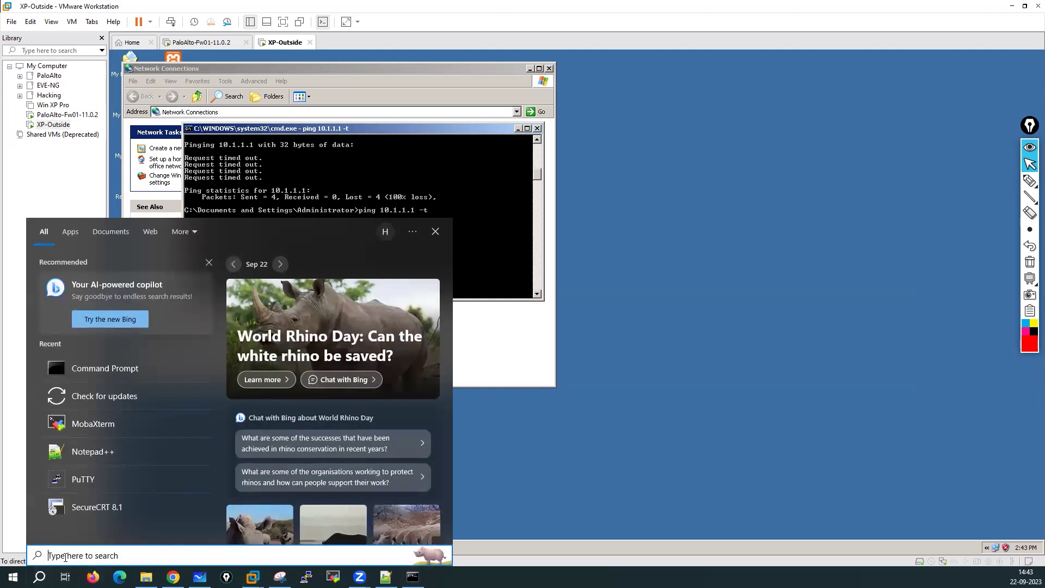
text(control)
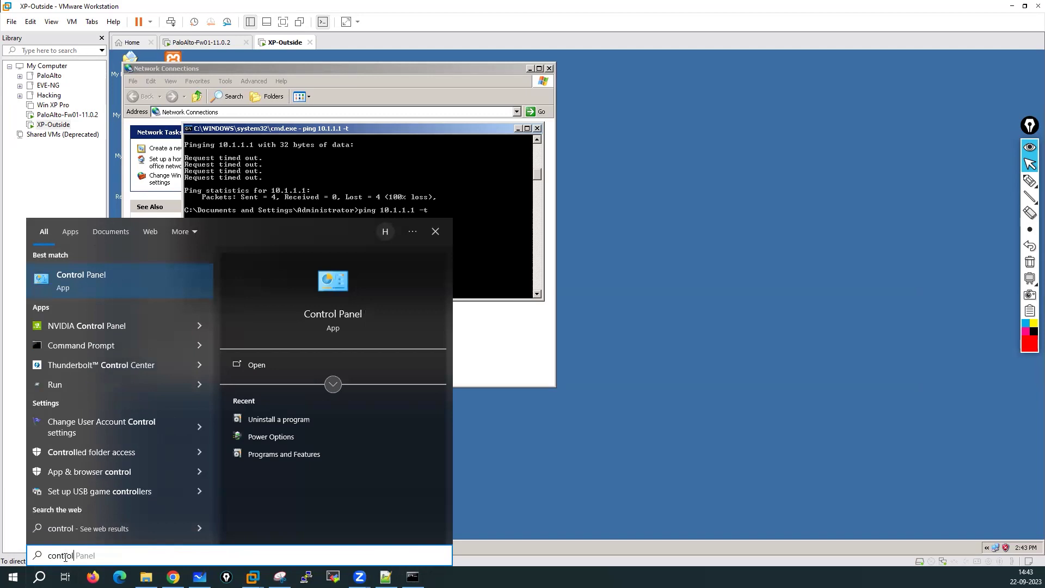
click(159, 280)
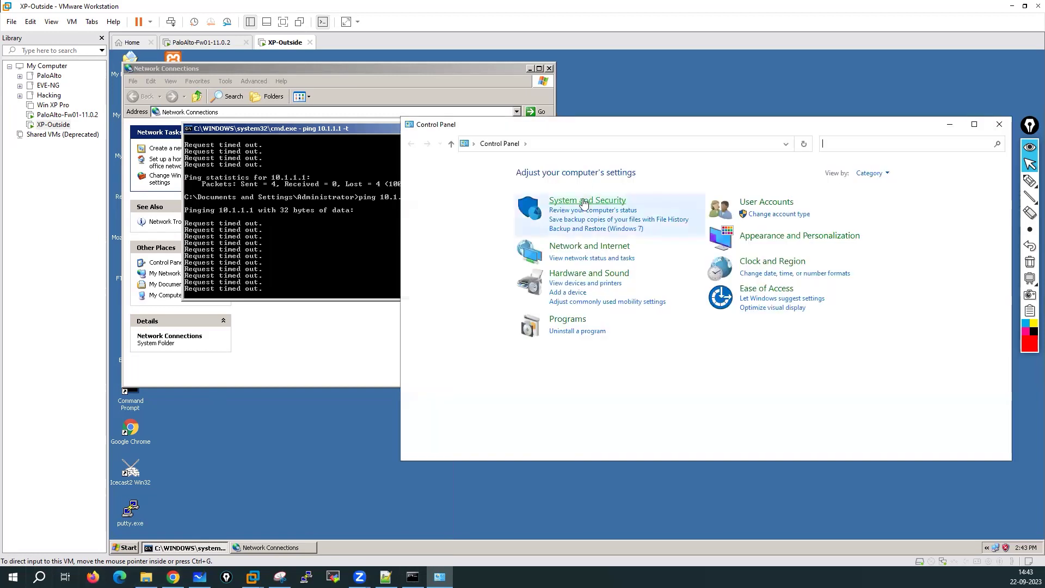
click(580, 200)
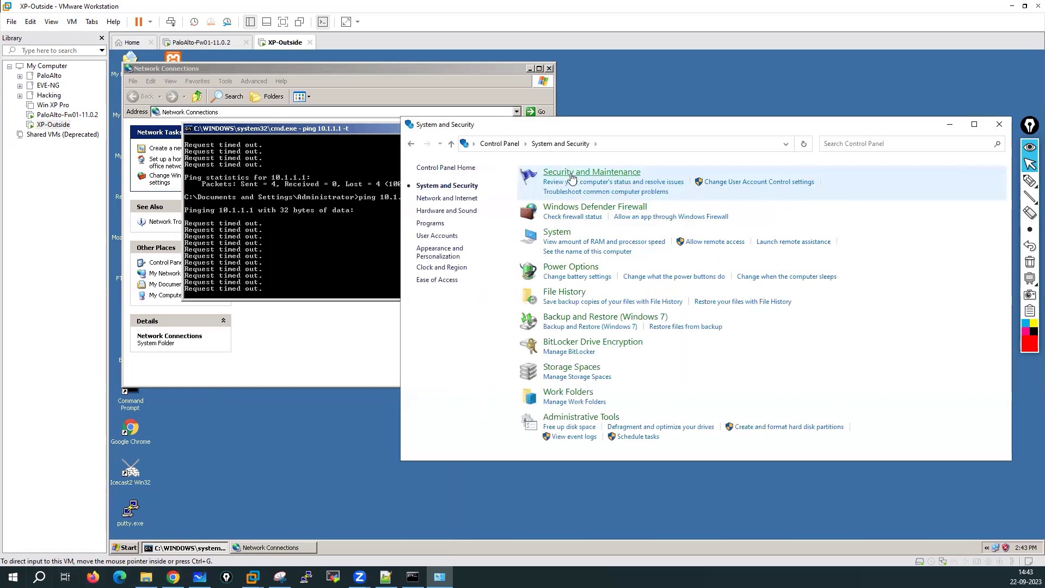
click(572, 209)
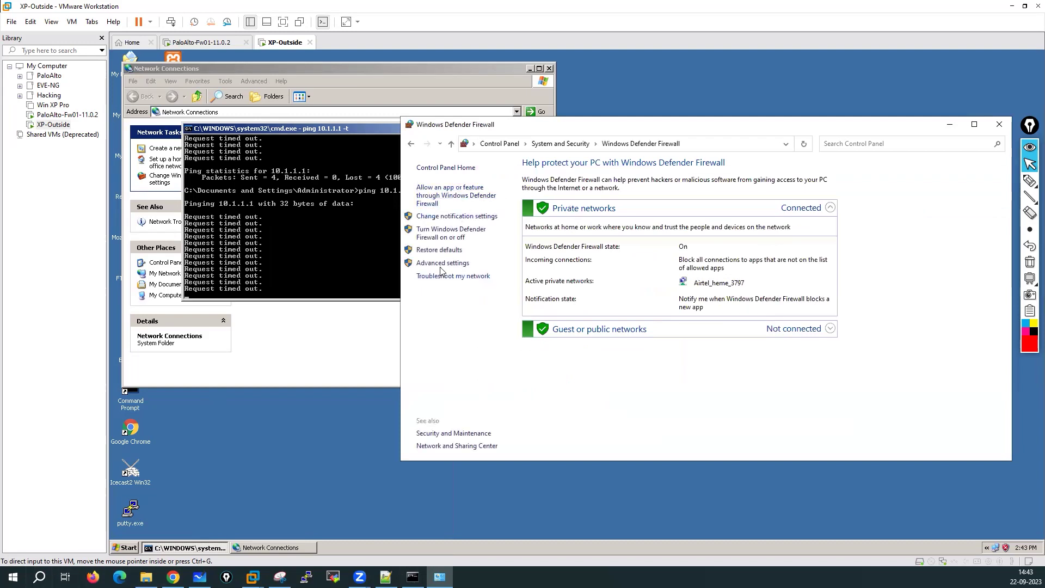
click(441, 264)
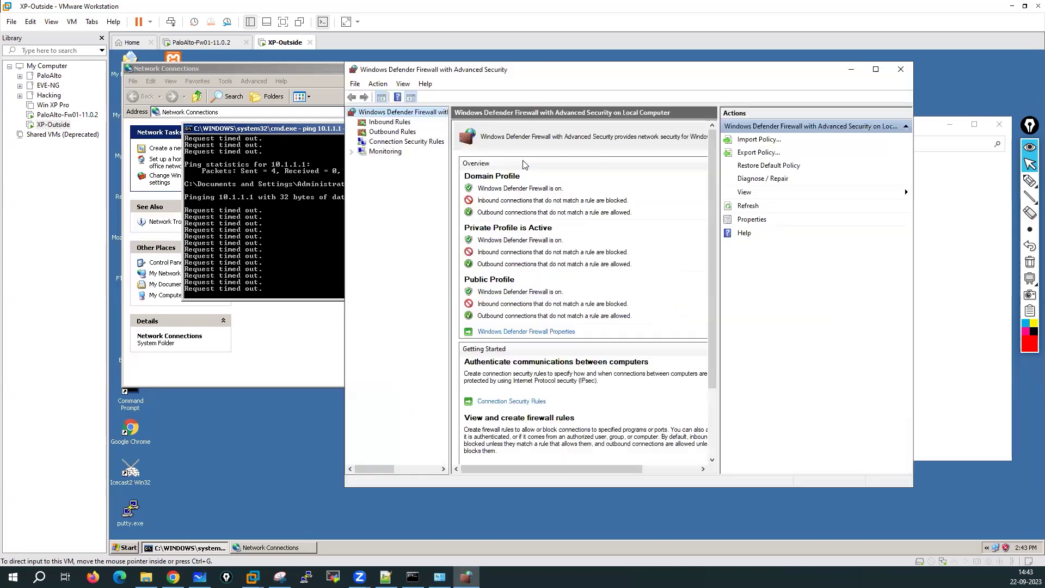
Step: Start a new Custom inbound rule for all programs with protocol type ICMPv4
key(Down)
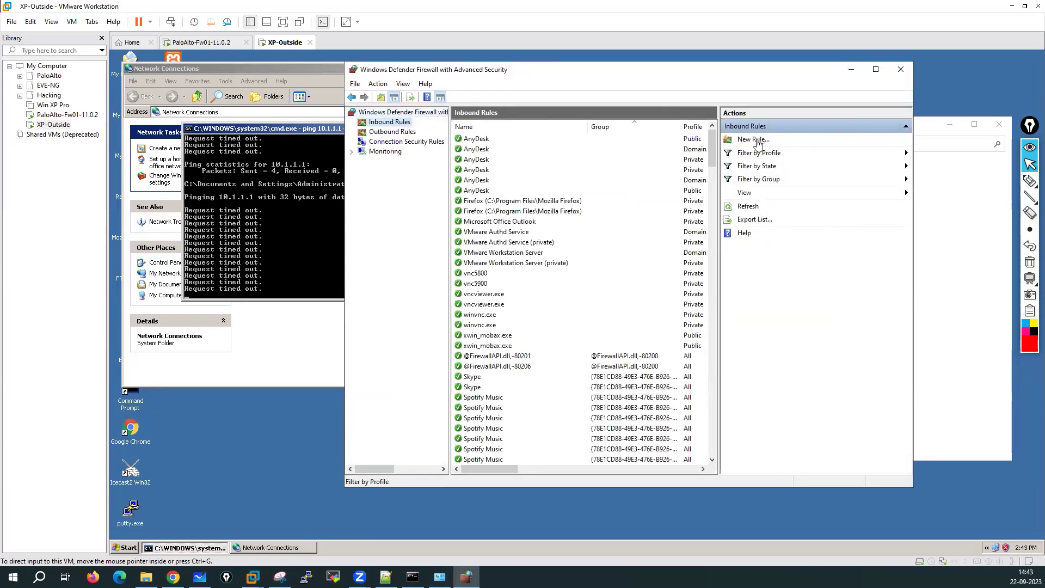
click(755, 140)
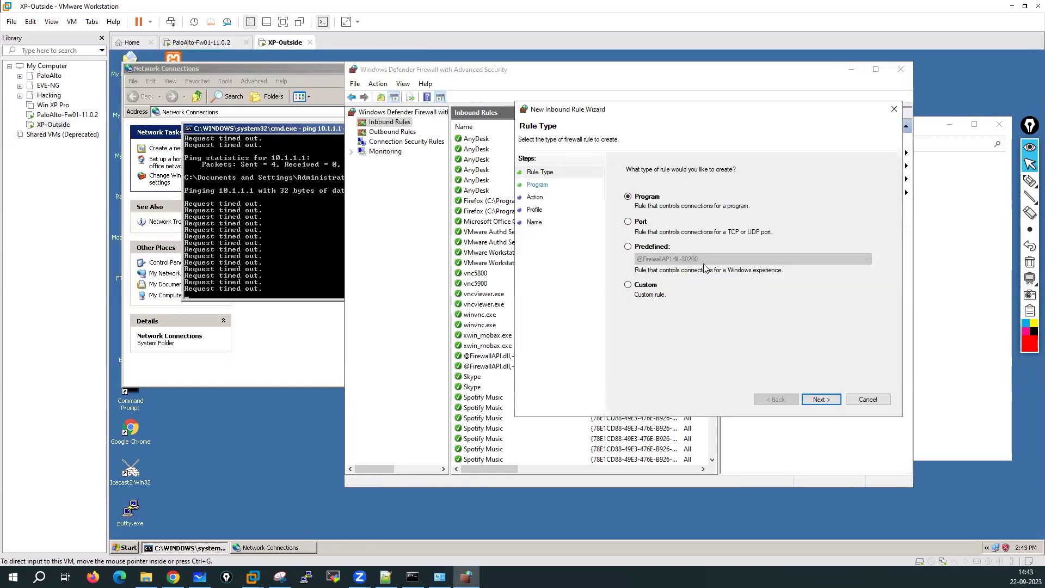
click(646, 285)
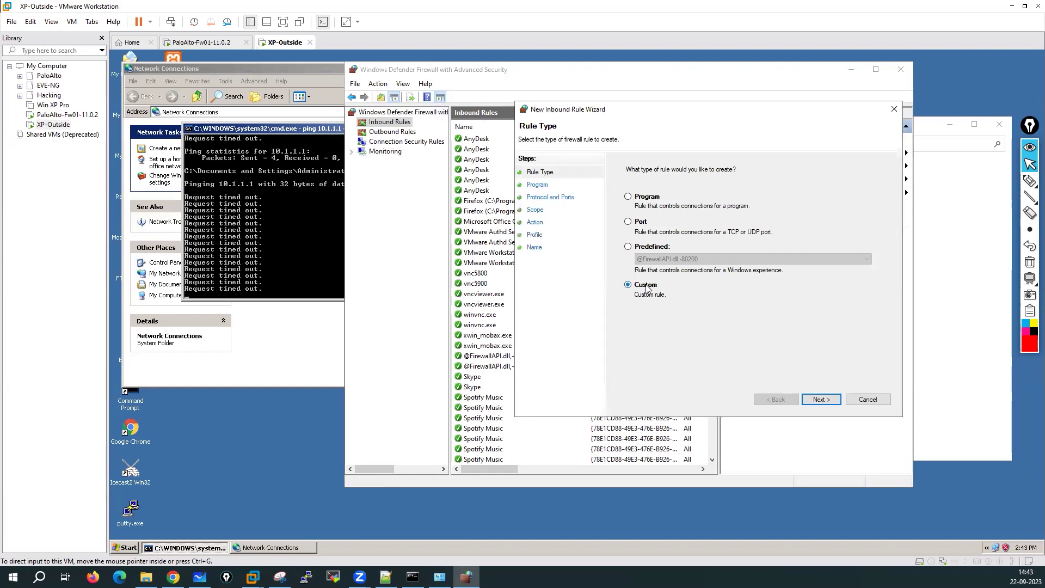
click(819, 400)
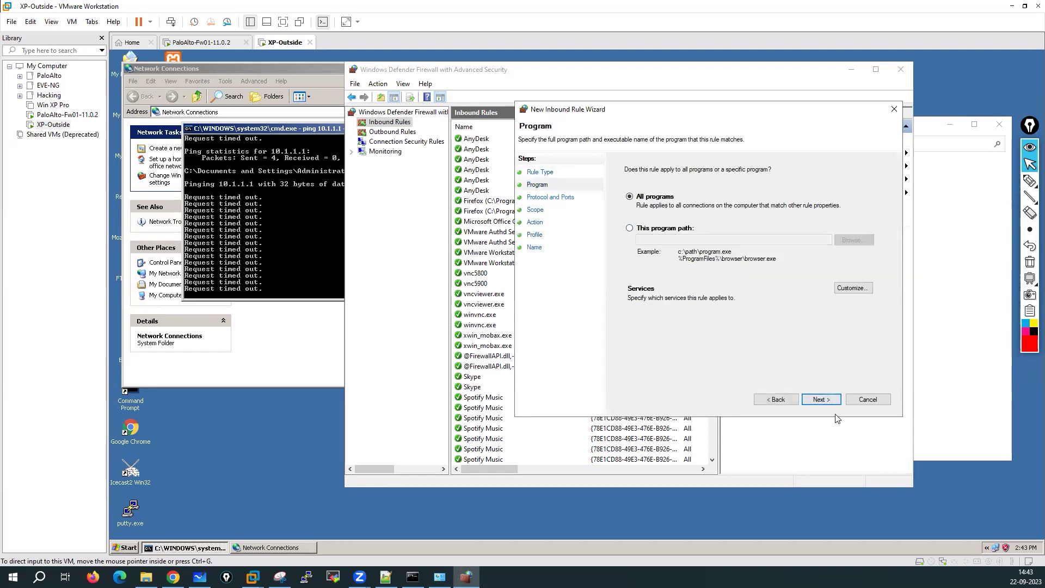
click(822, 400)
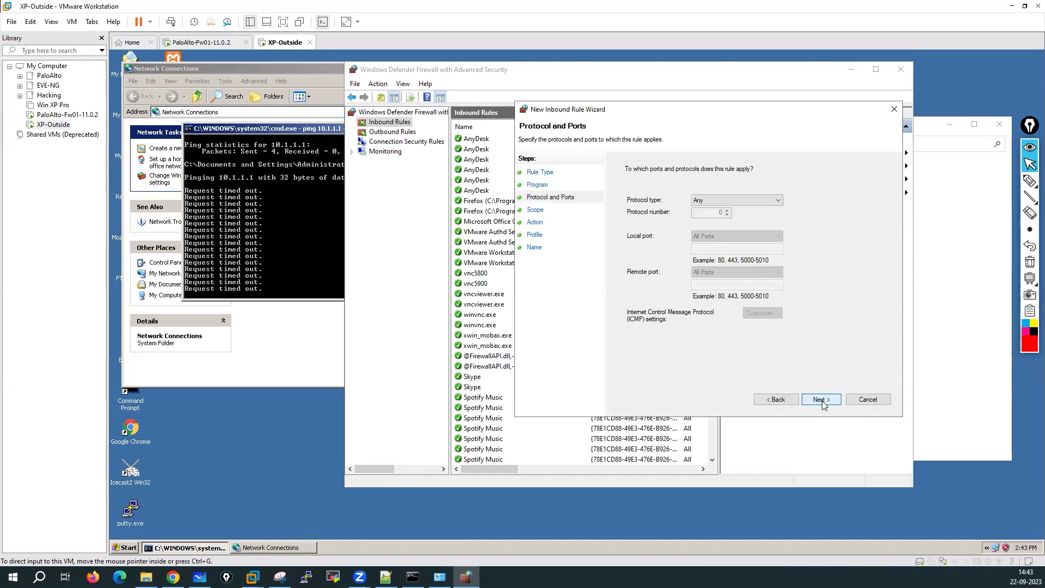
click(753, 202)
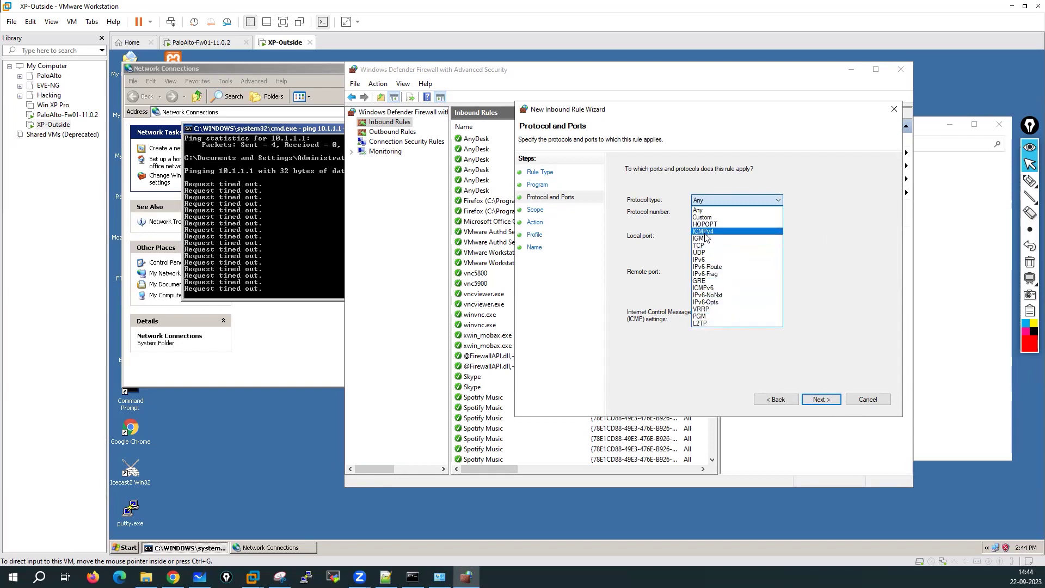
click(705, 234)
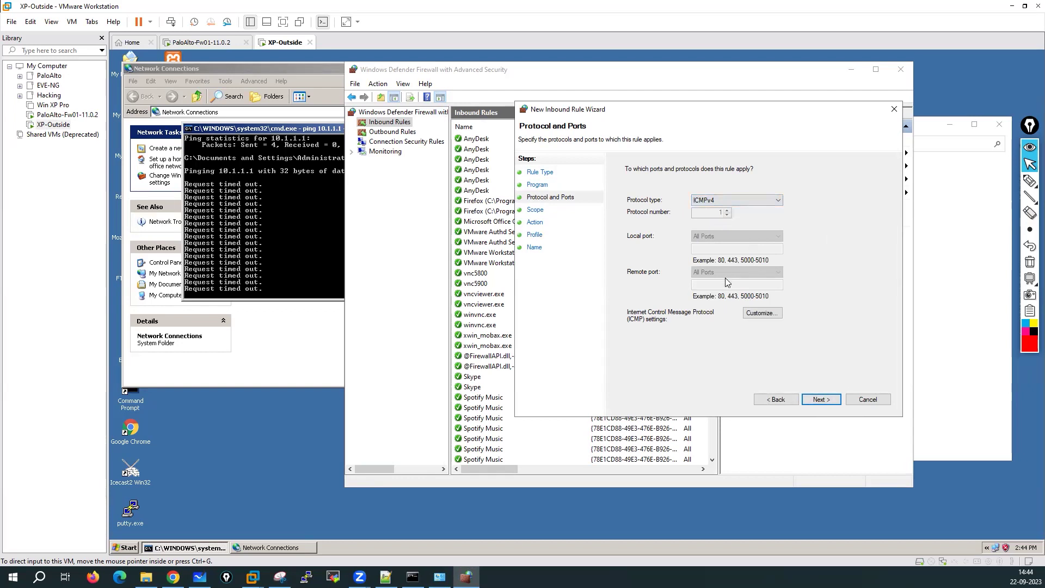
Step: Keep the rule's scope at any IP address, action Allow, and all profiles
click(821, 400)
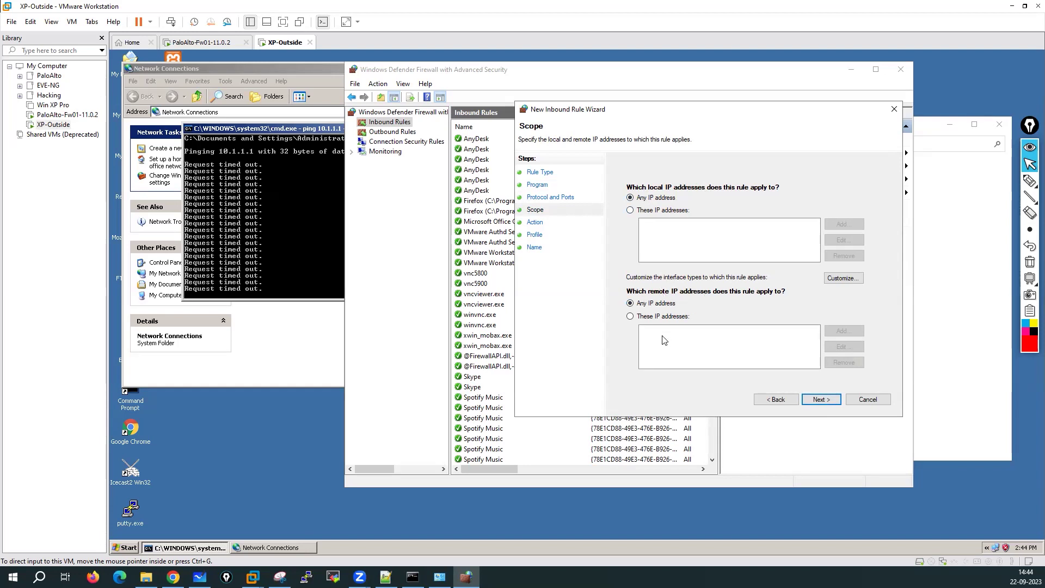
click(630, 316)
click(647, 304)
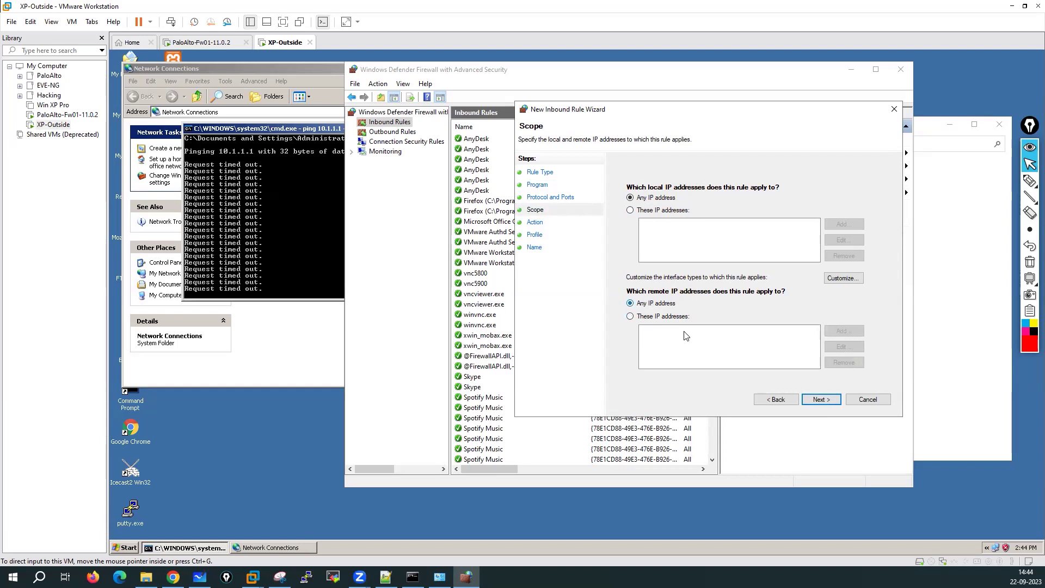
click(821, 399)
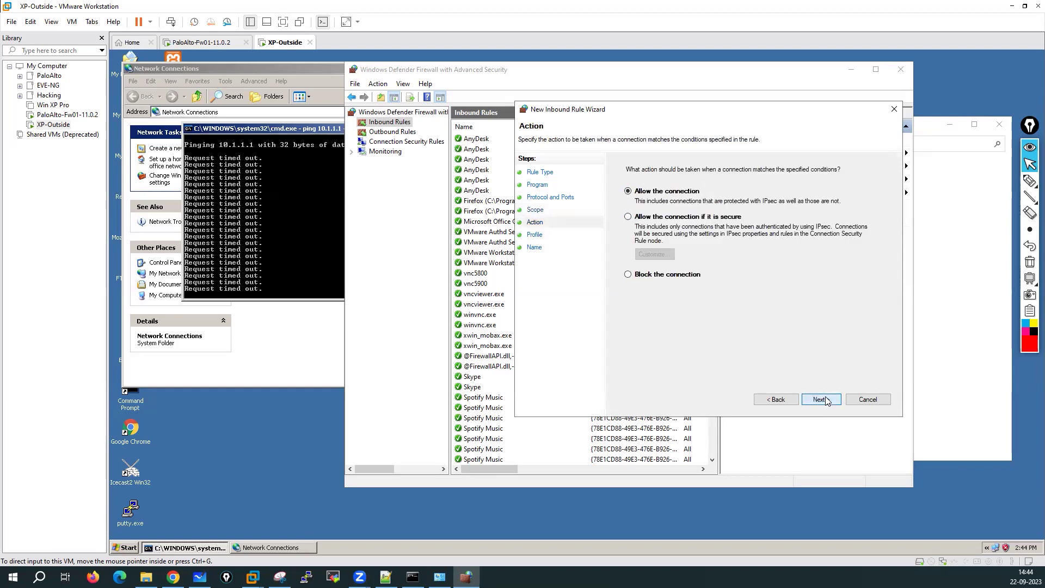
click(821, 399)
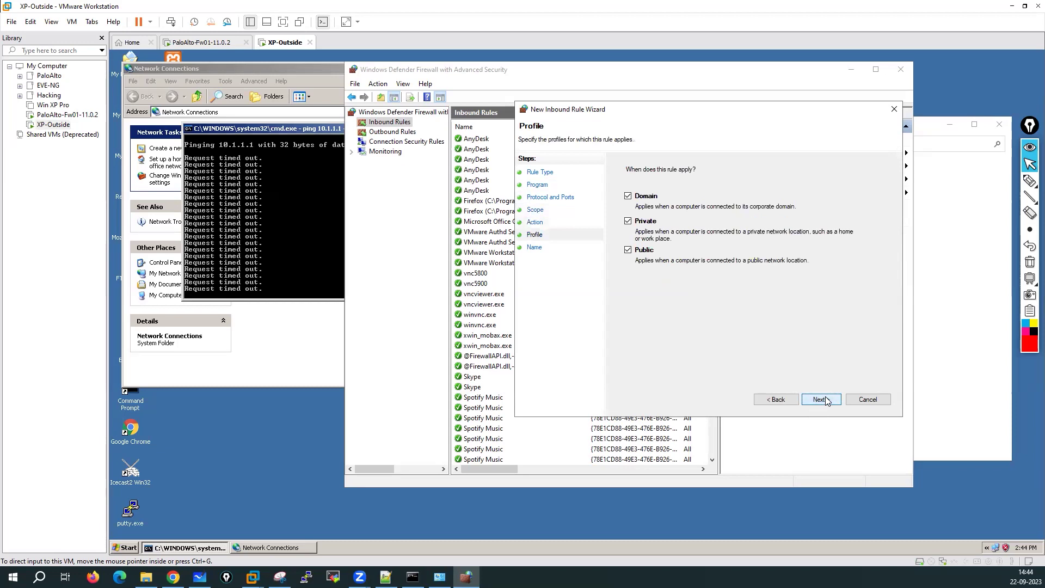
click(820, 399)
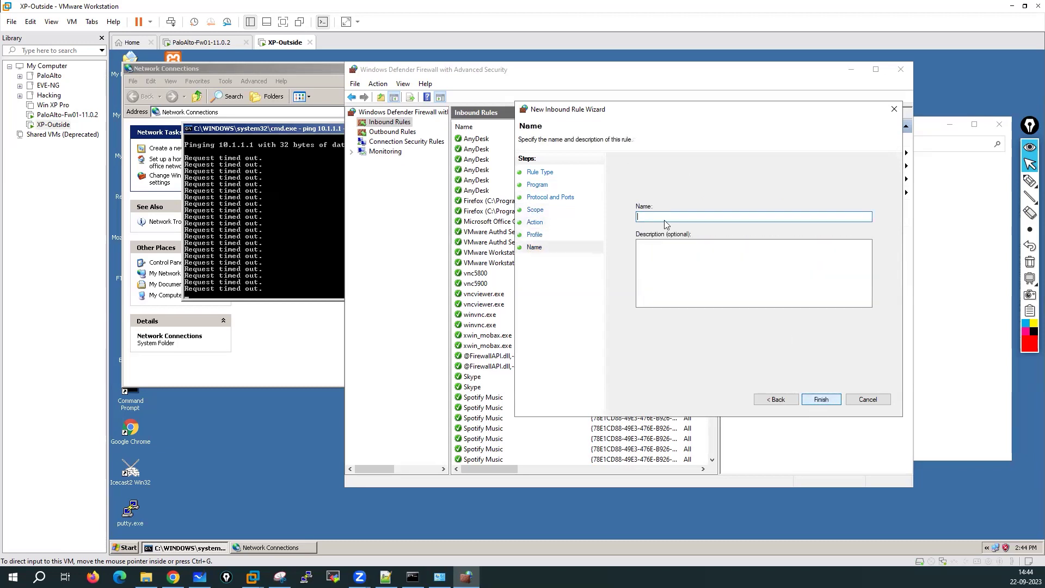
Step: Name the rule icmp-allow, finish it, and close the advanced firewall console
text(icmp-allow)
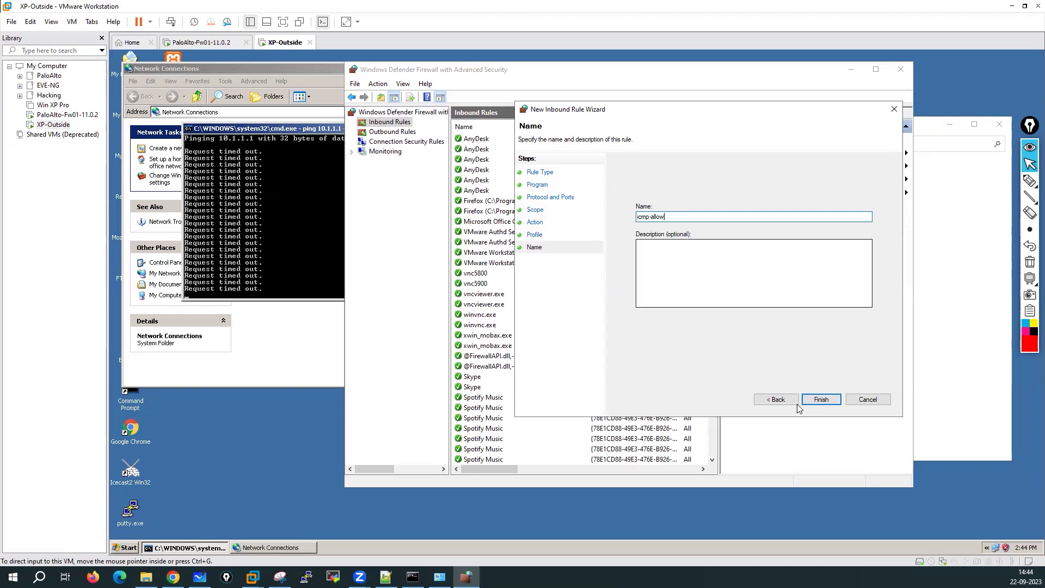
click(821, 399)
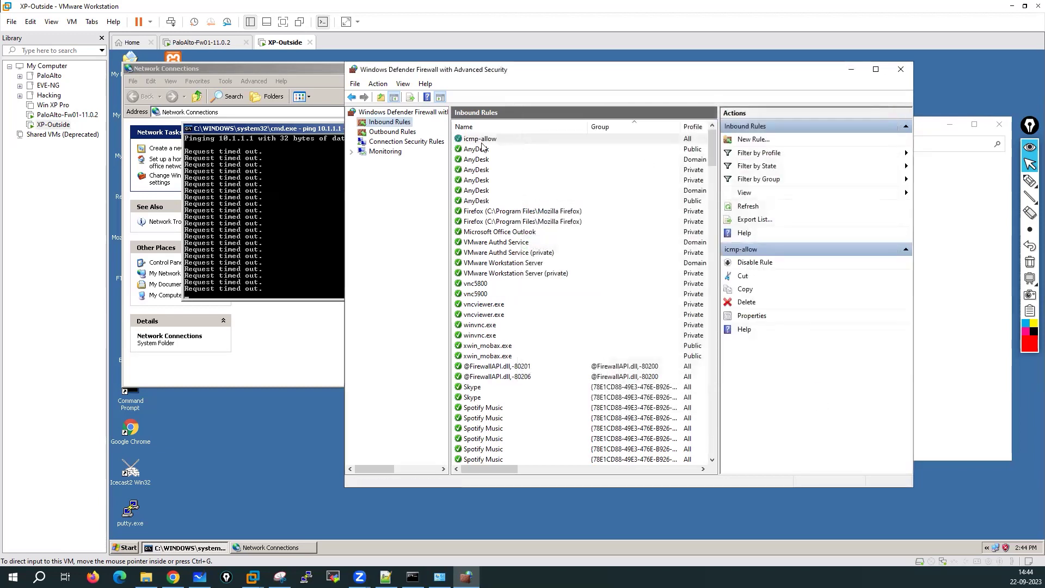
click(901, 71)
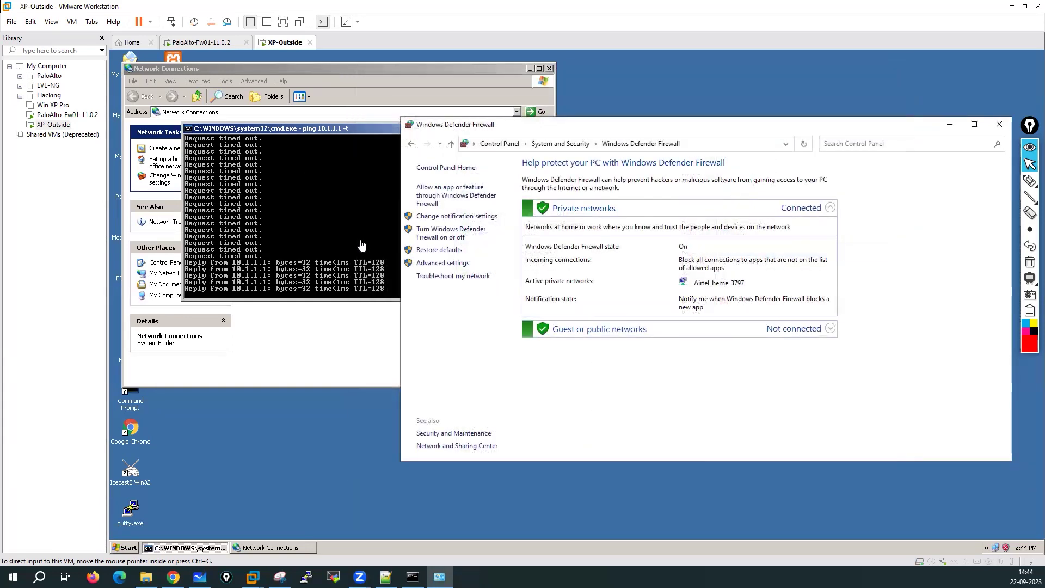
Step: Close the host's Windows Defender Firewall page
click(324, 237)
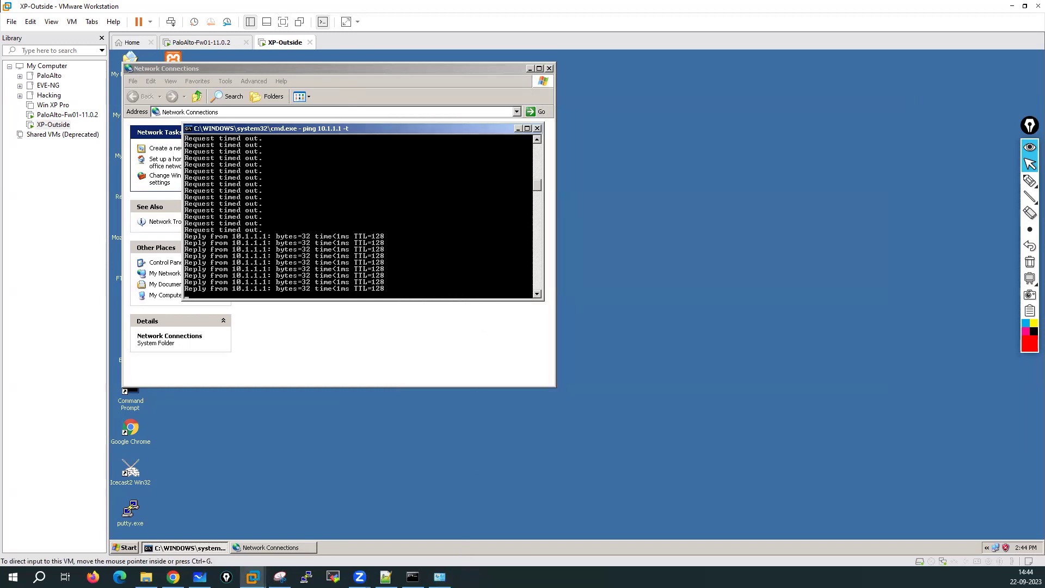
click(440, 577)
click(999, 125)
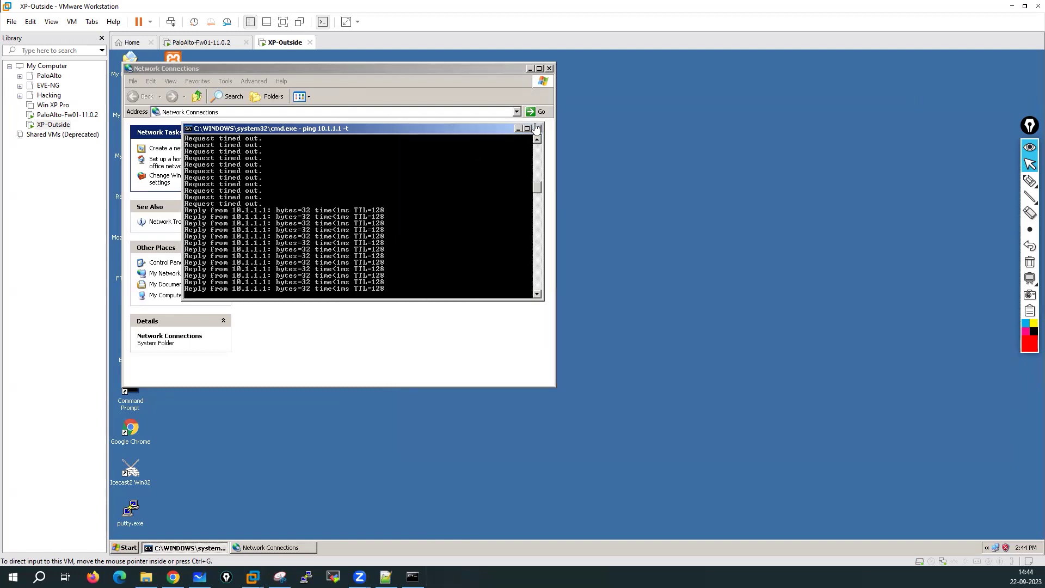
Step: Close the XP ping and Network Connections windows and refresh the XP desktop
click(536, 134)
click(536, 129)
click(549, 68)
right_click(406, 161)
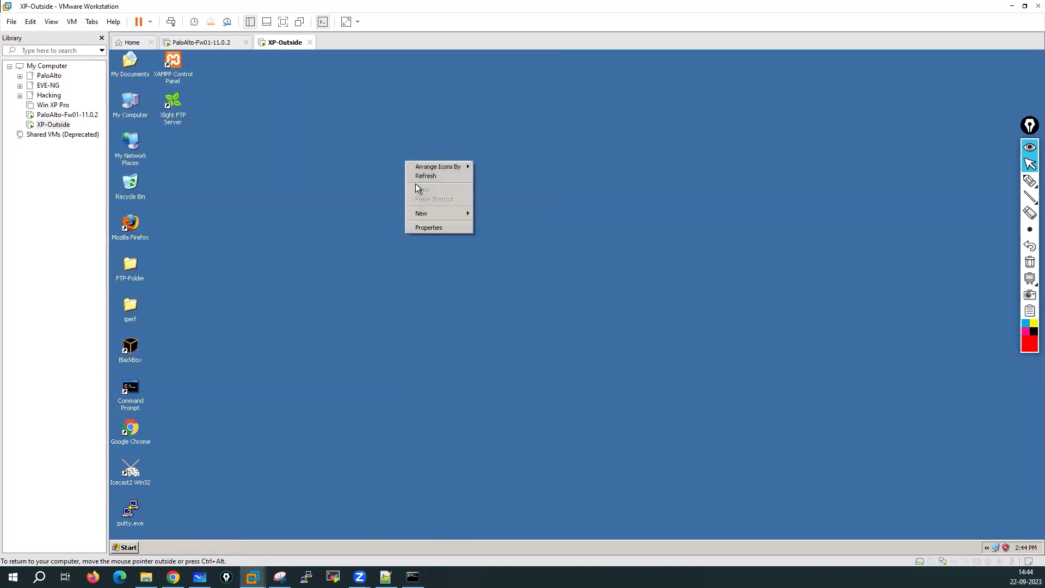
click(426, 175)
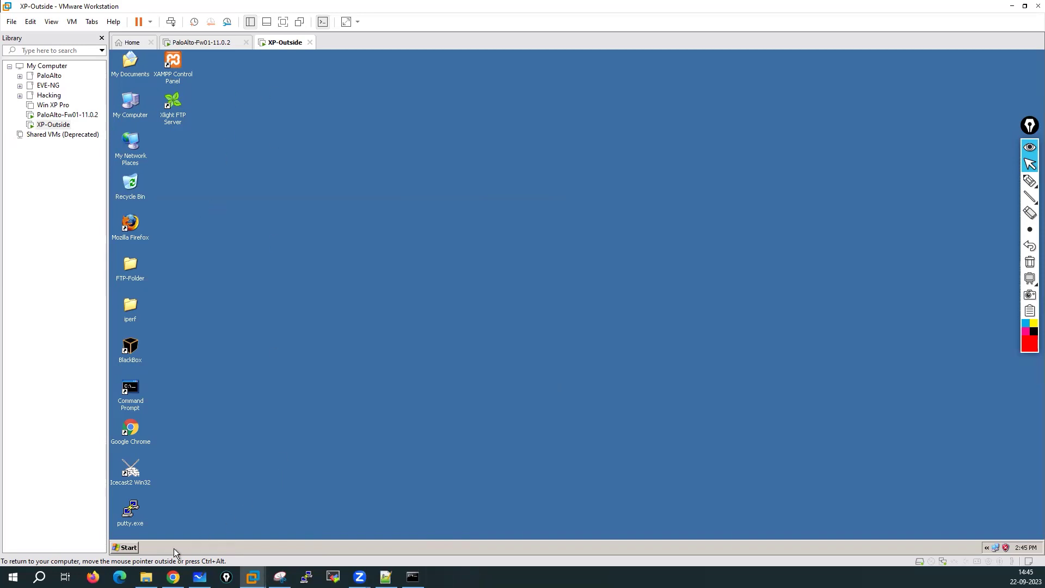
Step: Glance at the Hacking folder, then switch to VMware Workstation's Home tab
click(146, 578)
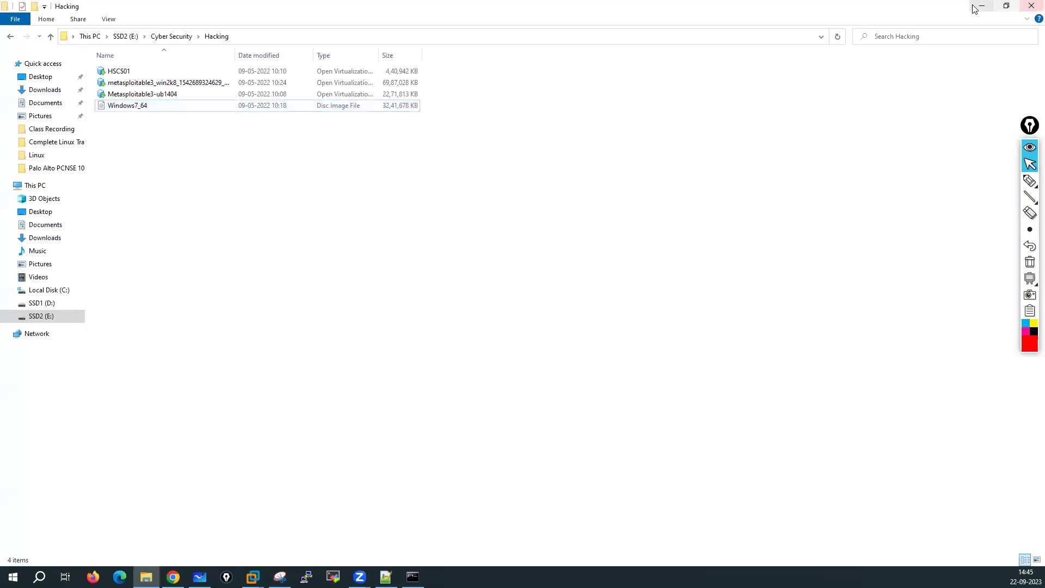
key(alt+Tab)
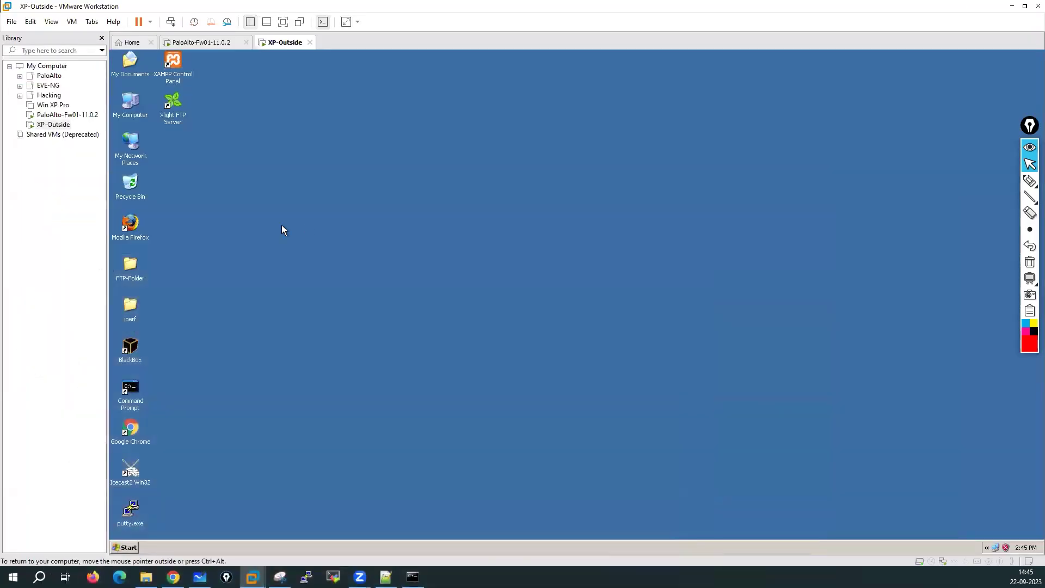
click(130, 43)
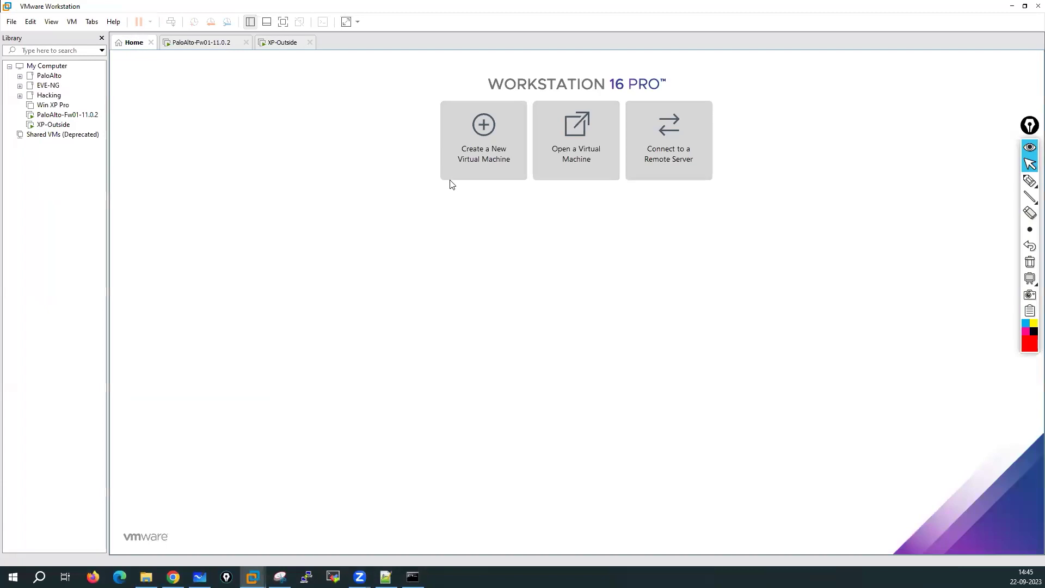
Step: Start a typical new VM with the OS installed later, guest Microsoft Windows, version Windows 7 x64
click(476, 160)
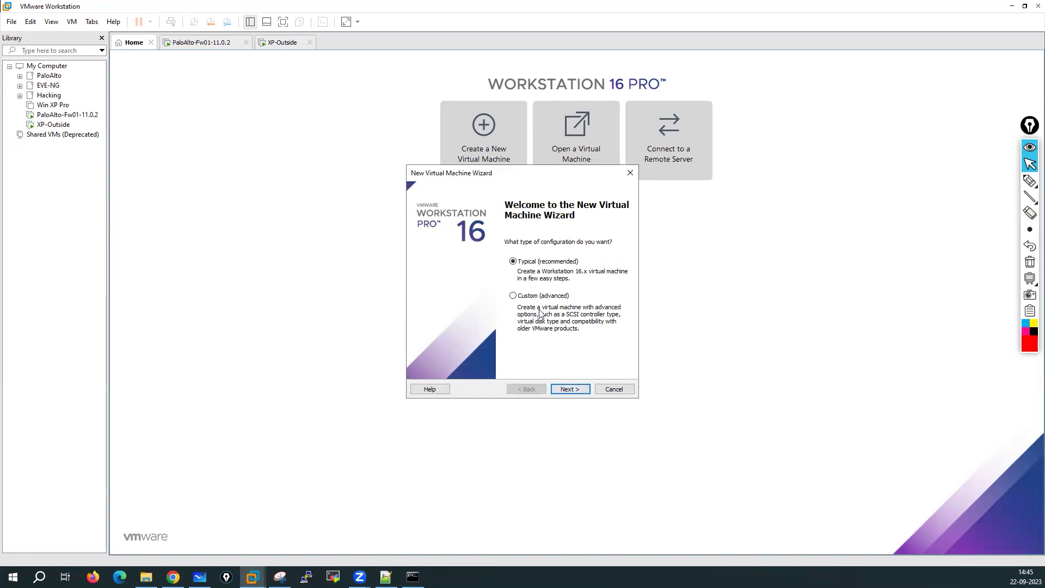
click(568, 389)
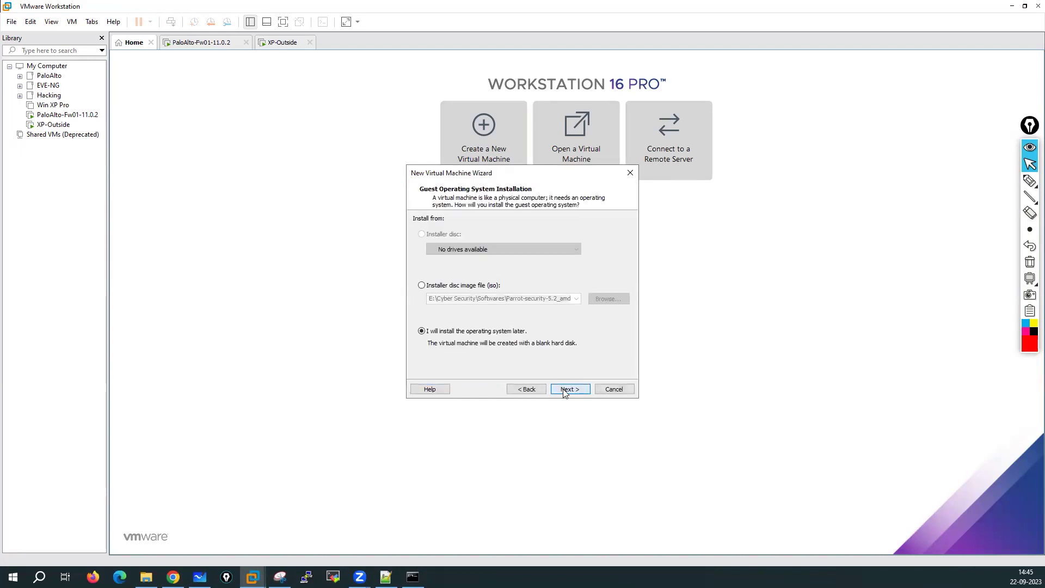
click(564, 390)
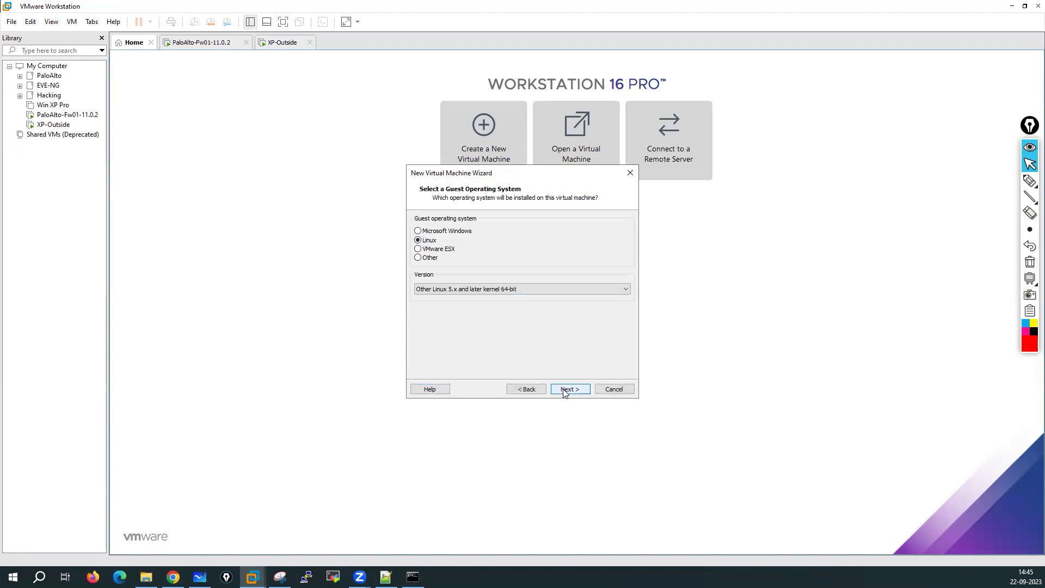
click(434, 233)
click(459, 291)
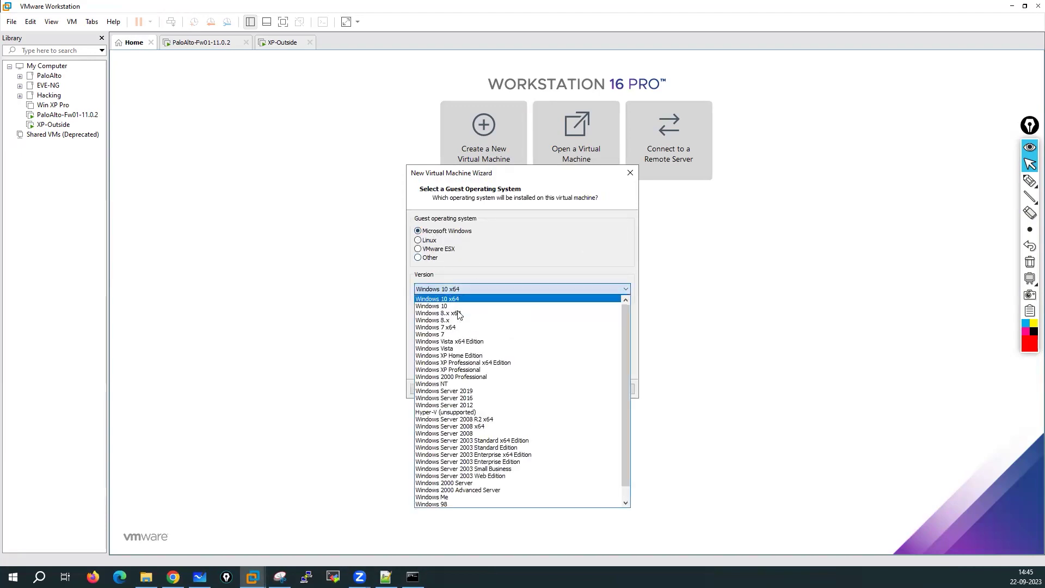
click(444, 328)
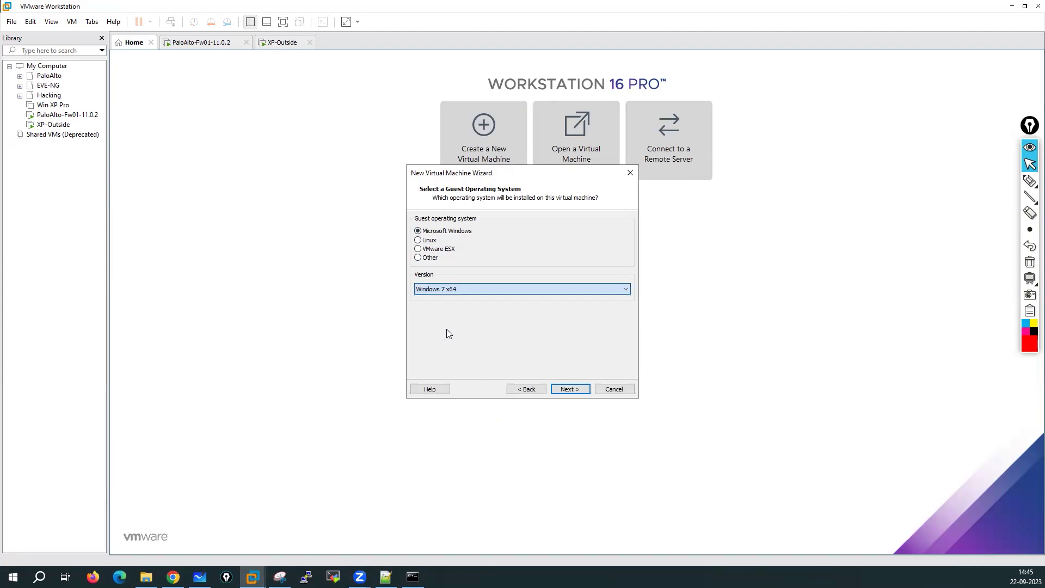
click(568, 389)
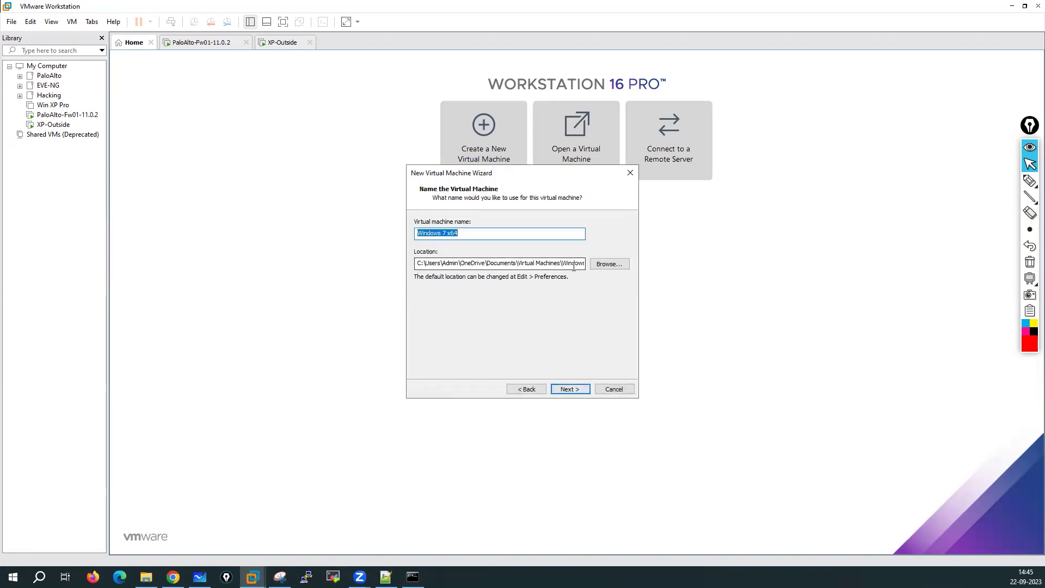
Step: Create a Win7 folder under SSD2 (E:) > Virtual Machines and choose it as the VM location
click(604, 266)
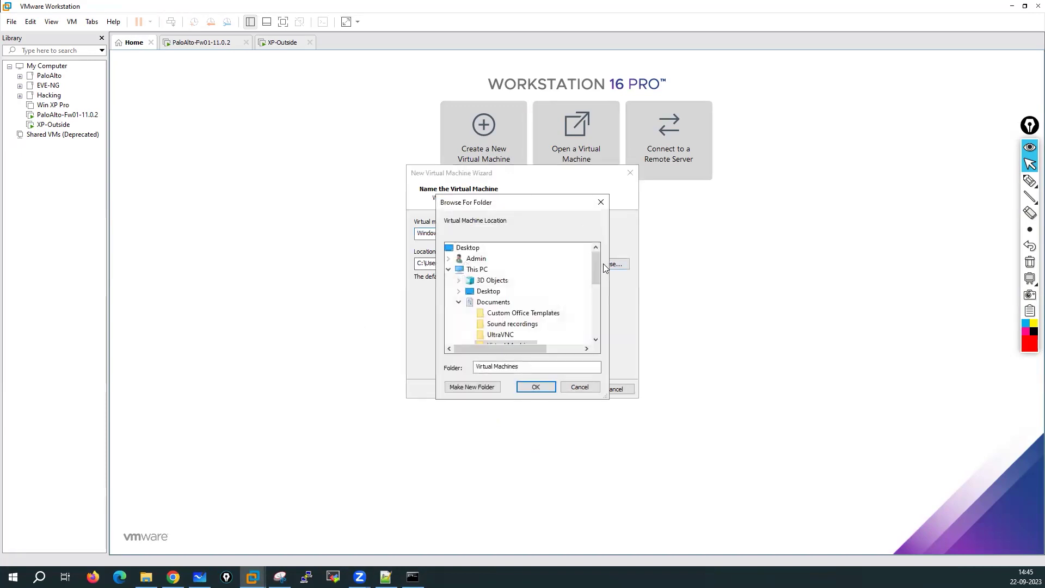
scroll(493, 307, down, 2)
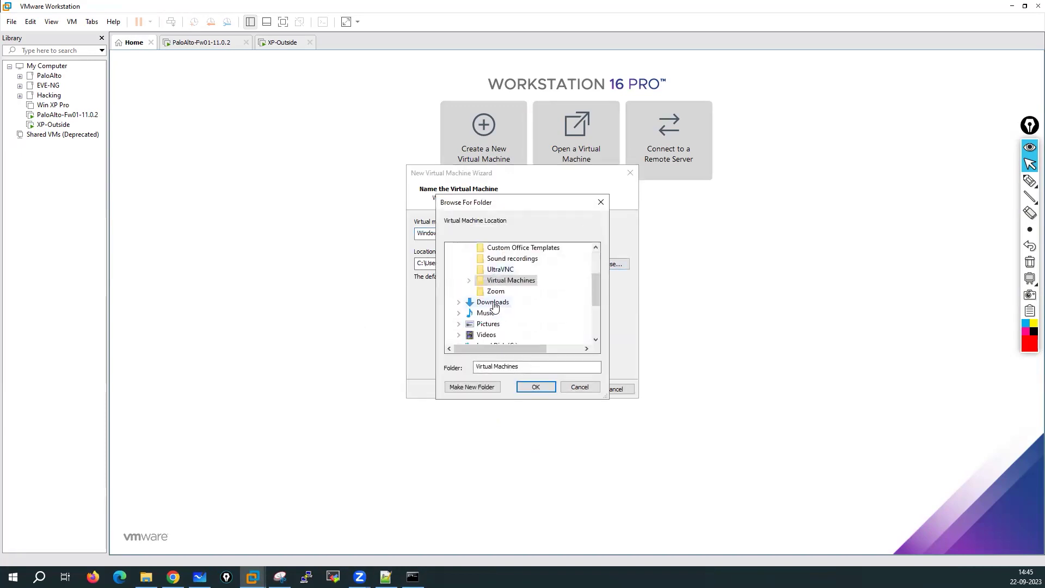
double_click(496, 285)
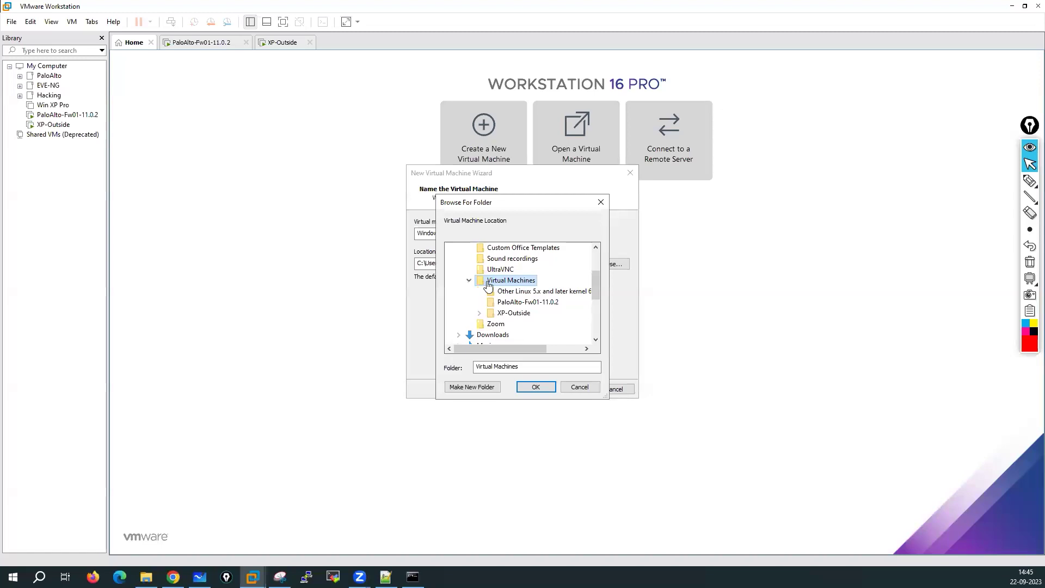
scroll(488, 285, down, 2)
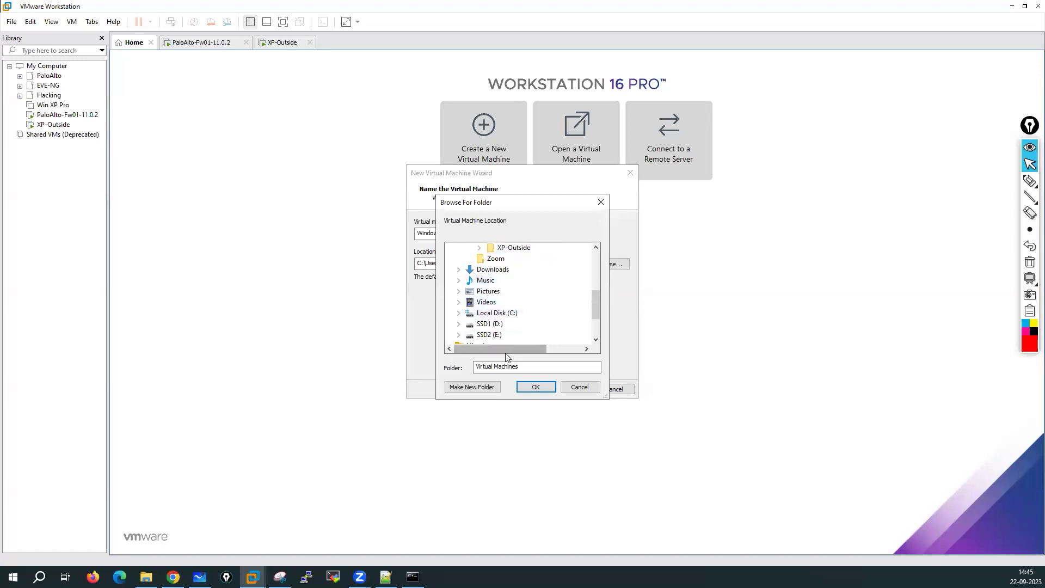
click(459, 334)
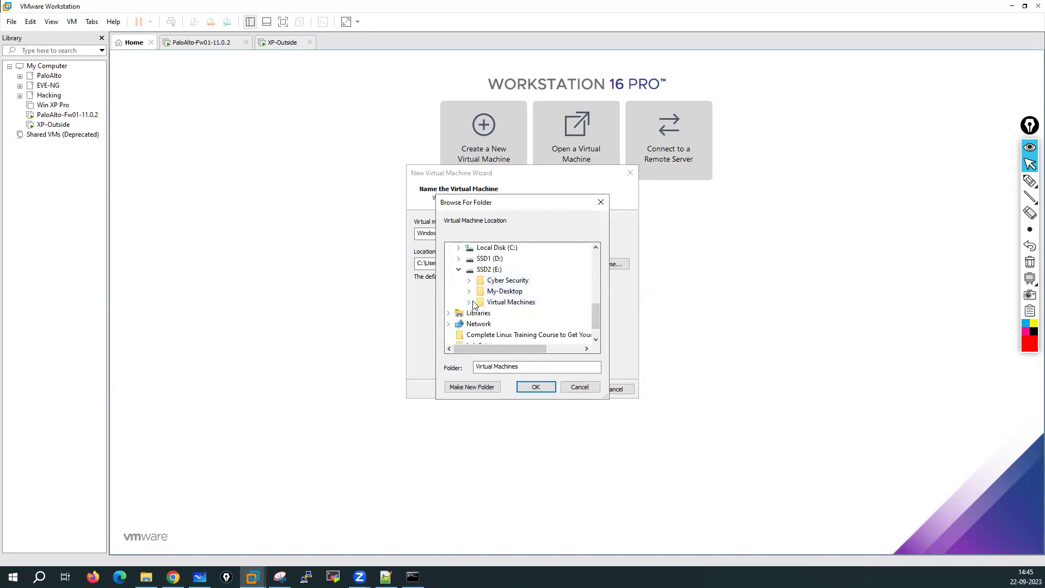
click(470, 303)
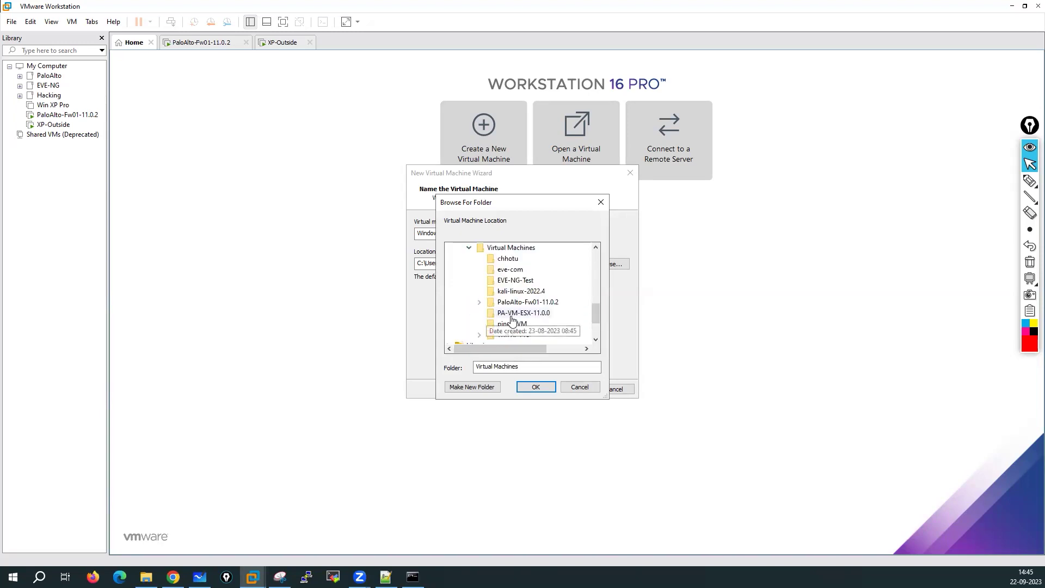
scroll(530, 320, down, 1)
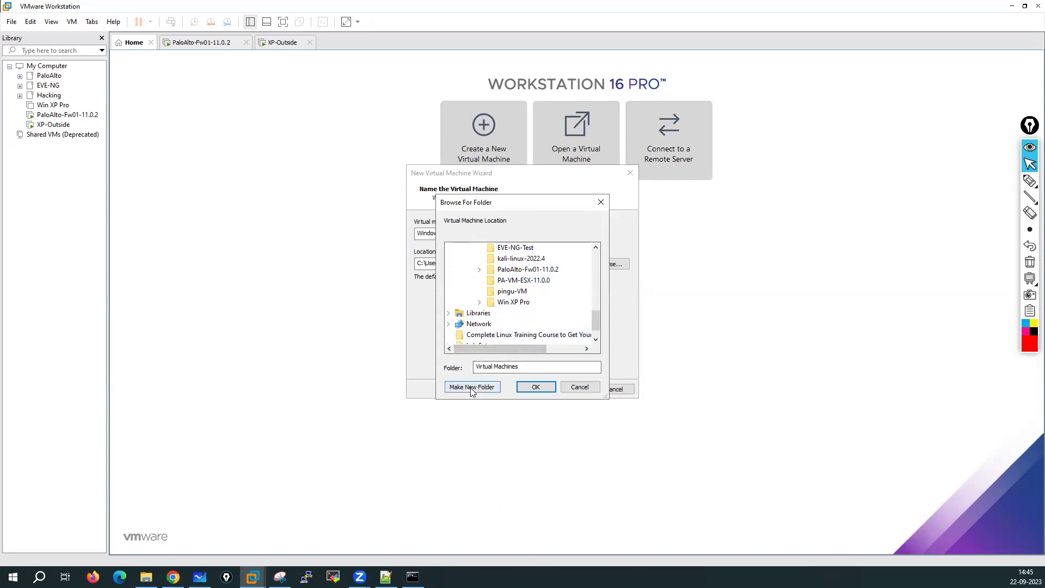
scroll(506, 307, up, 1)
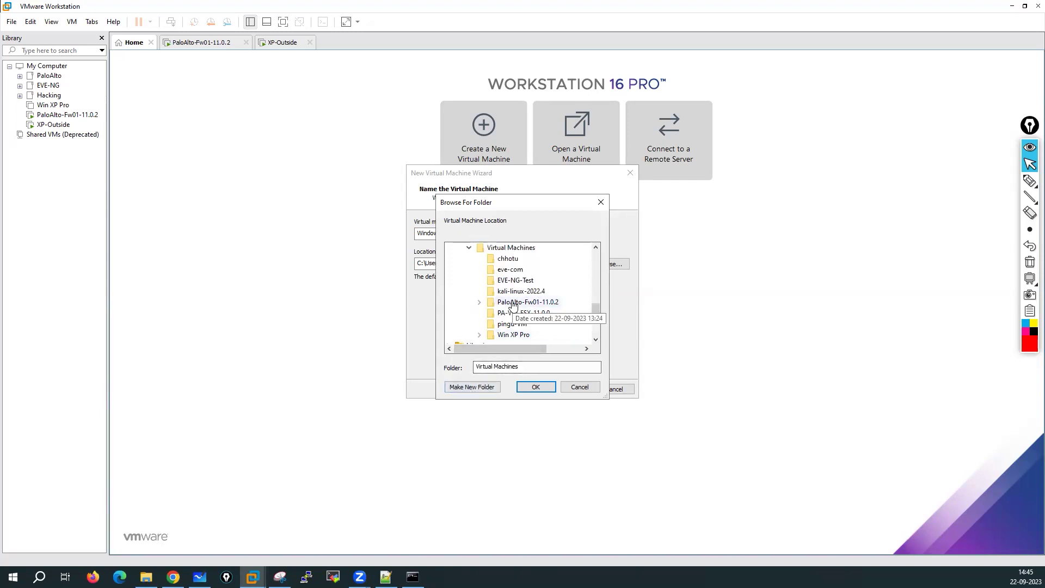
click(472, 387)
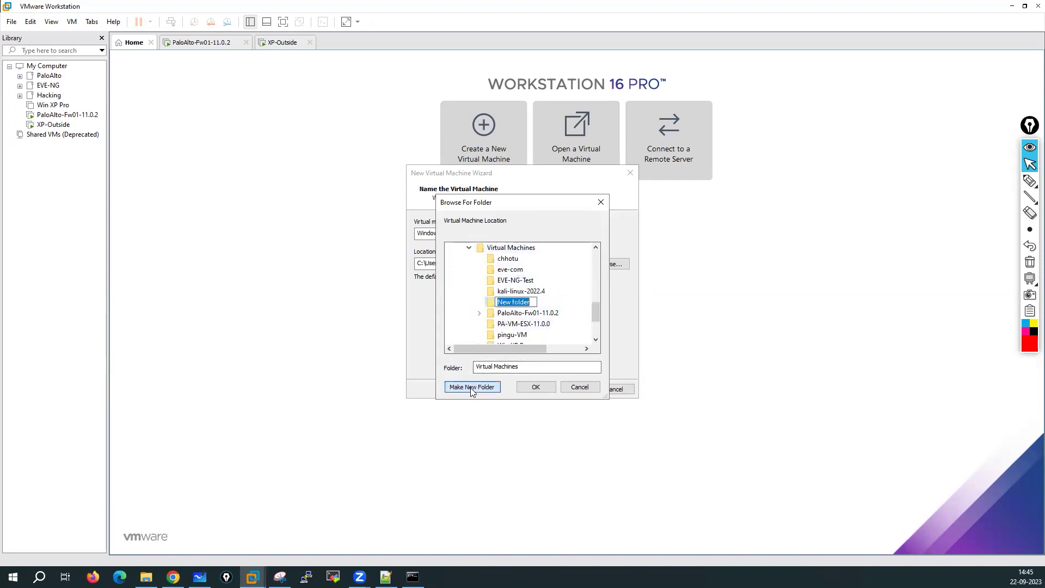
text(Win7)
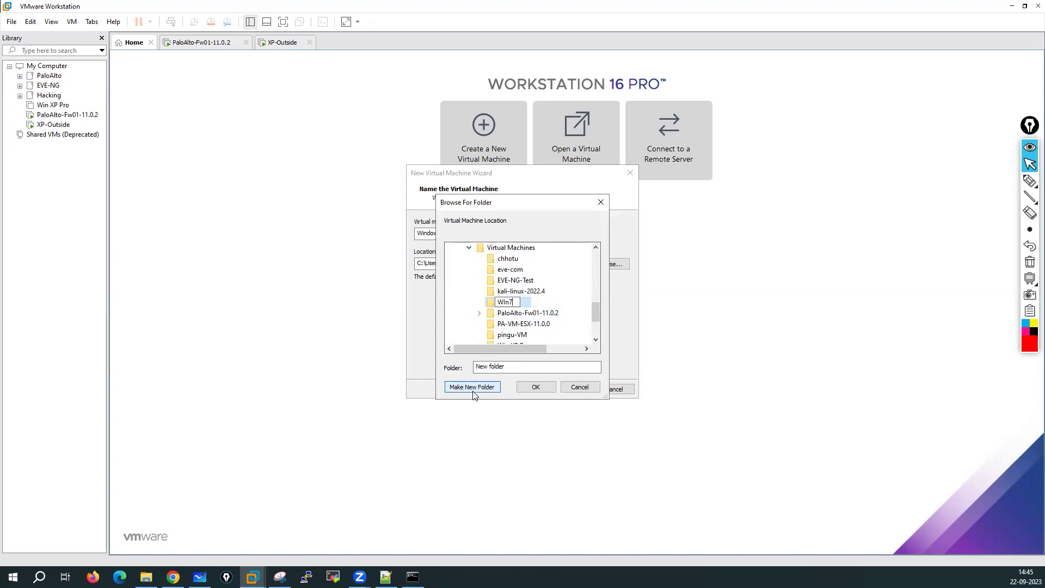
text(n)
key(Return)
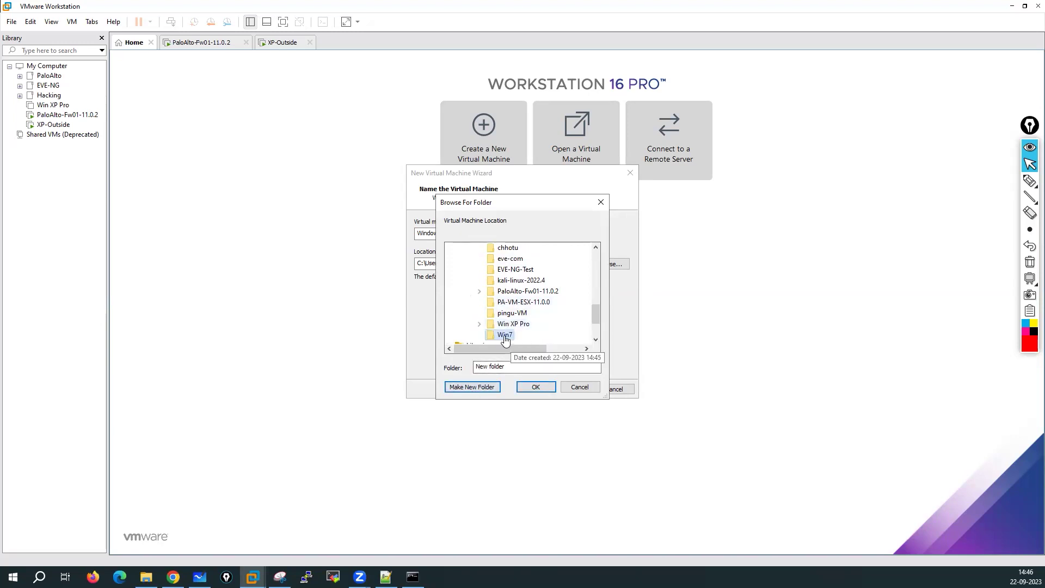
click(536, 386)
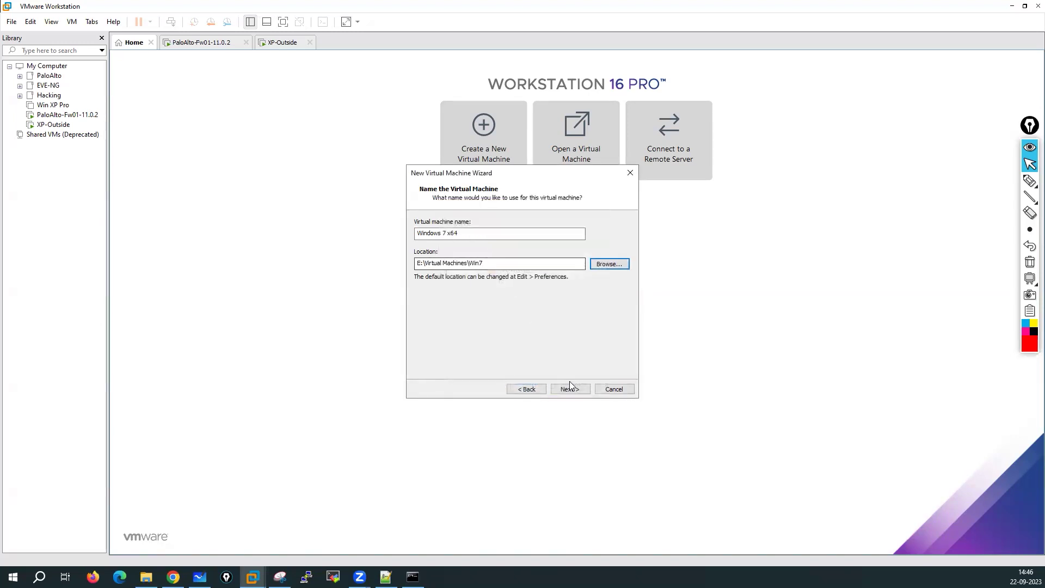
Step: Keep the name and location, keep the 60 GB single-file disk, and finish the wizard
click(569, 388)
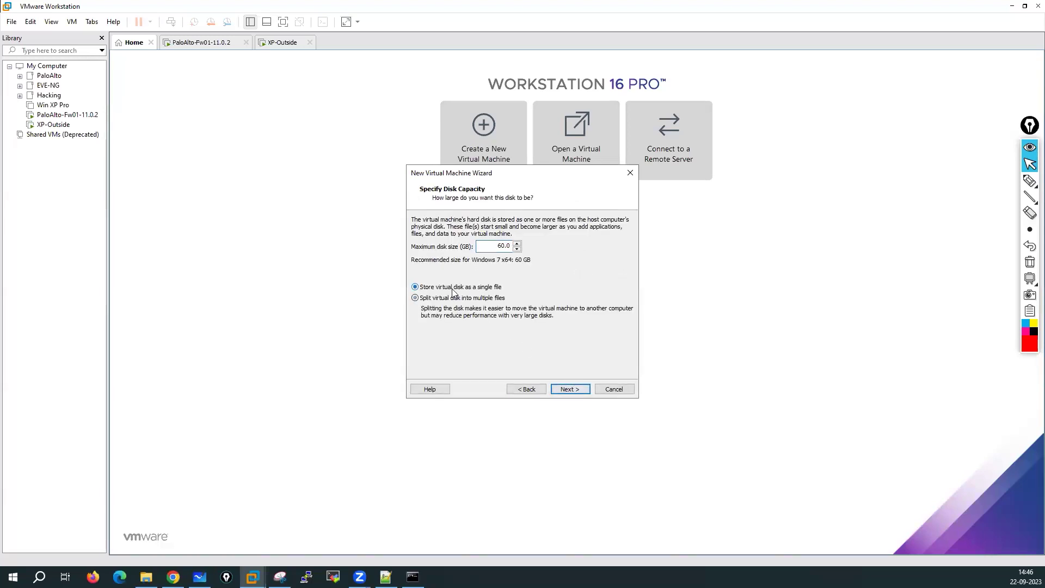
click(572, 390)
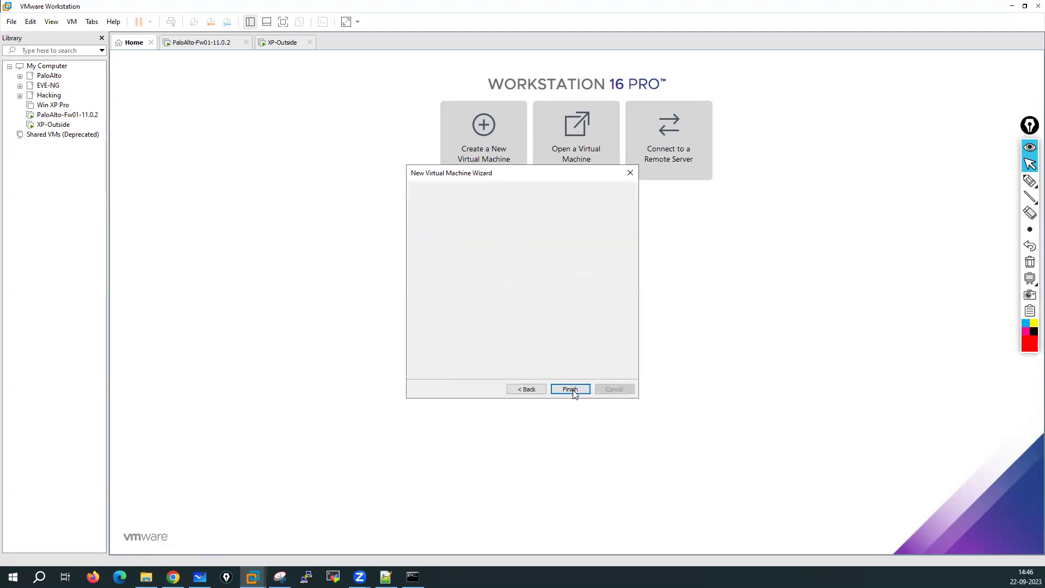
click(572, 390)
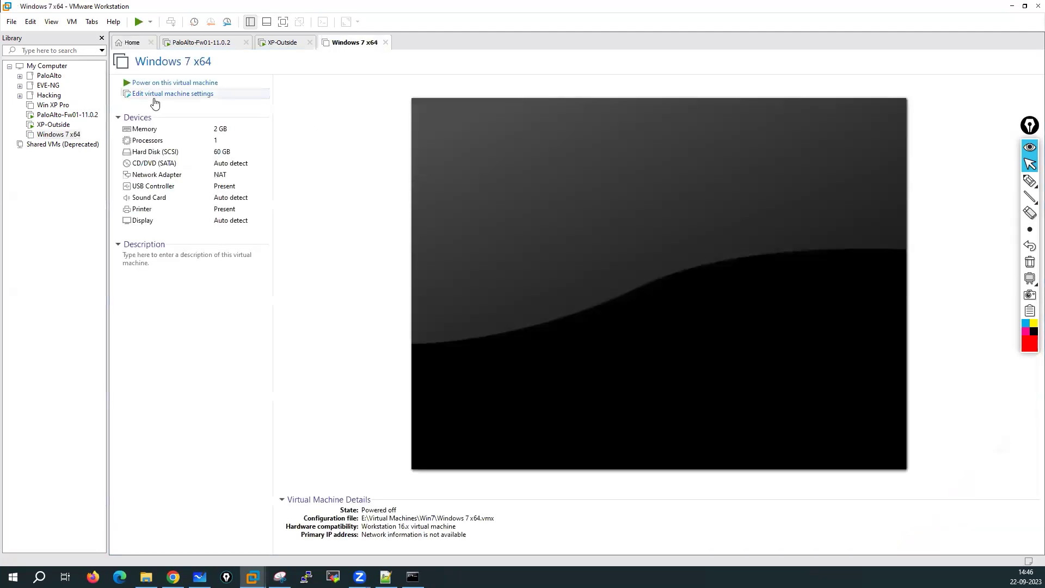
Step: Set the new machine's network adapter to Custom (VMnet1)
click(158, 94)
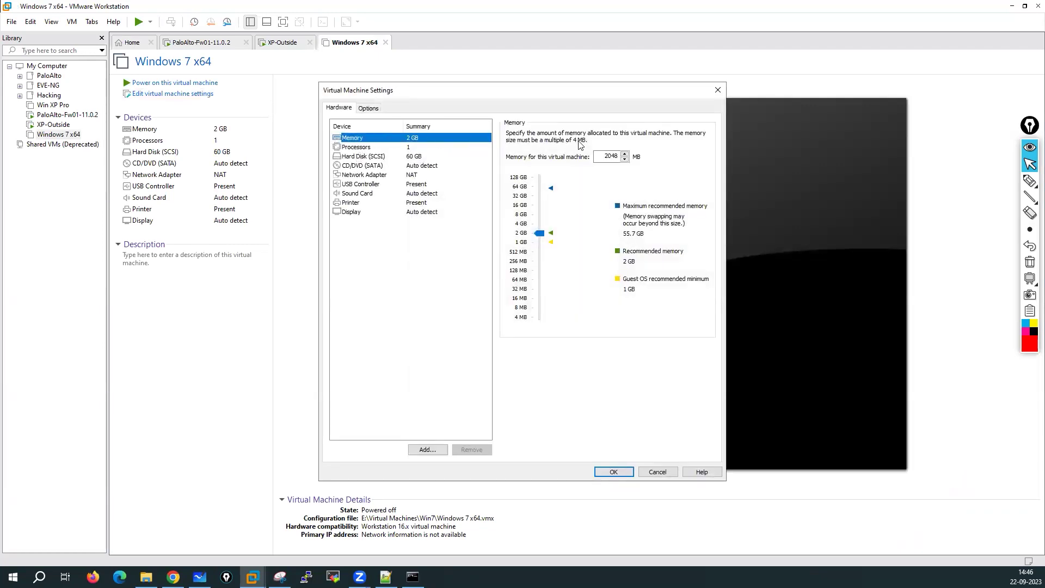
click(378, 151)
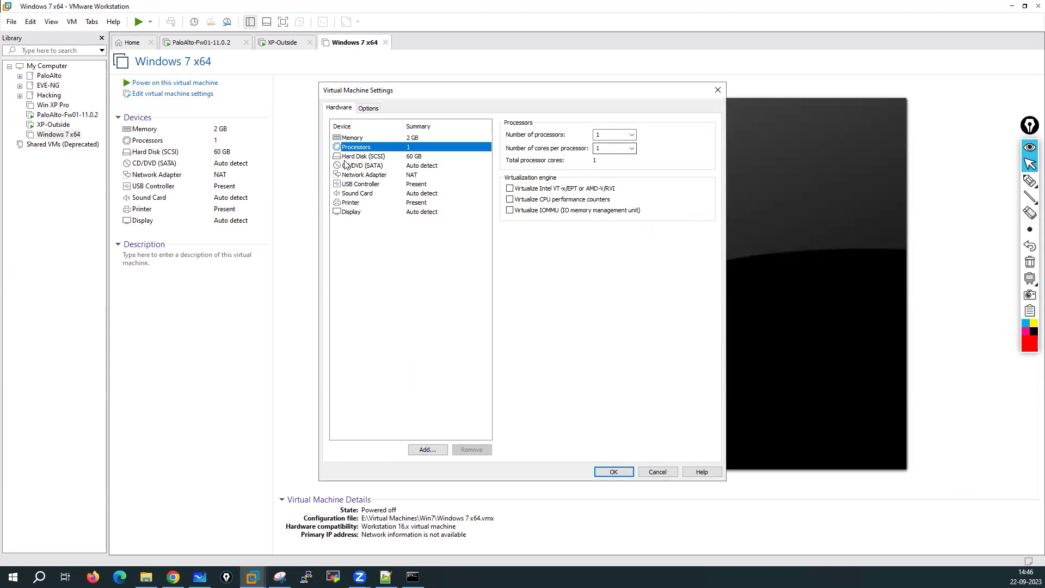
click(360, 157)
click(374, 176)
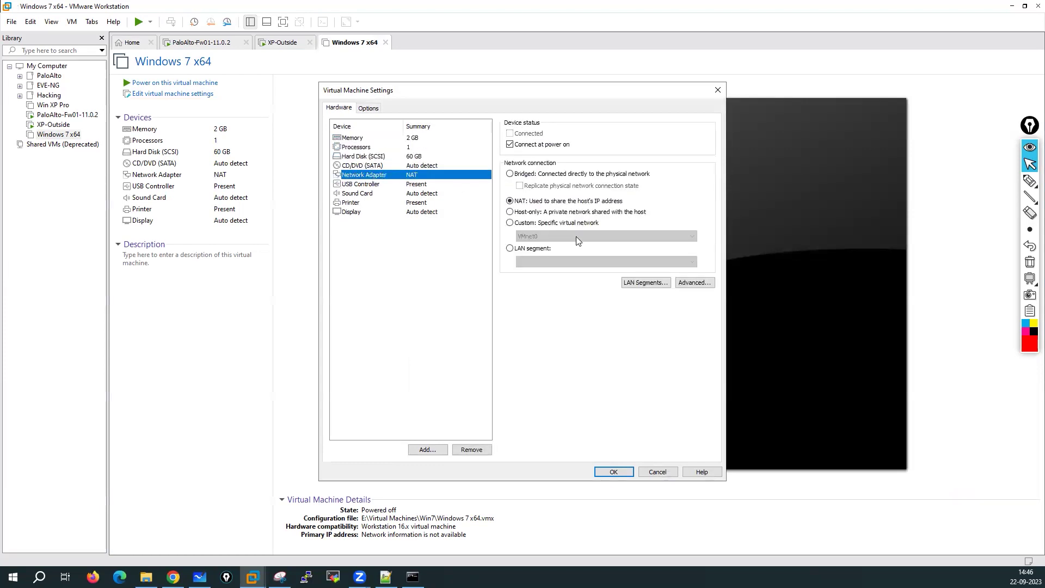
click(510, 223)
click(545, 236)
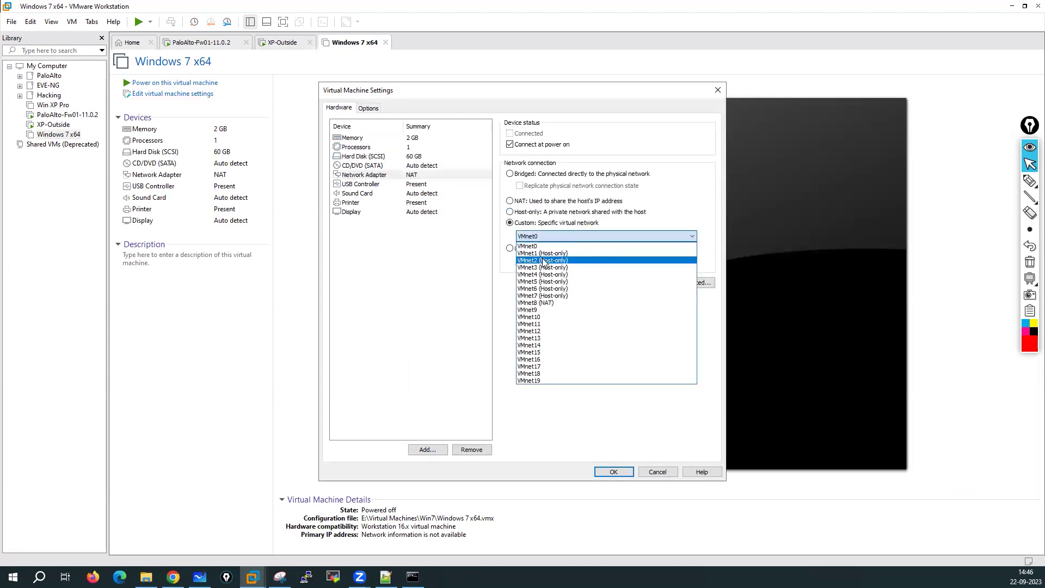
click(543, 253)
Step: Switch the CD/DVD (SATA) drive to use an ISO image file
click(386, 157)
click(388, 166)
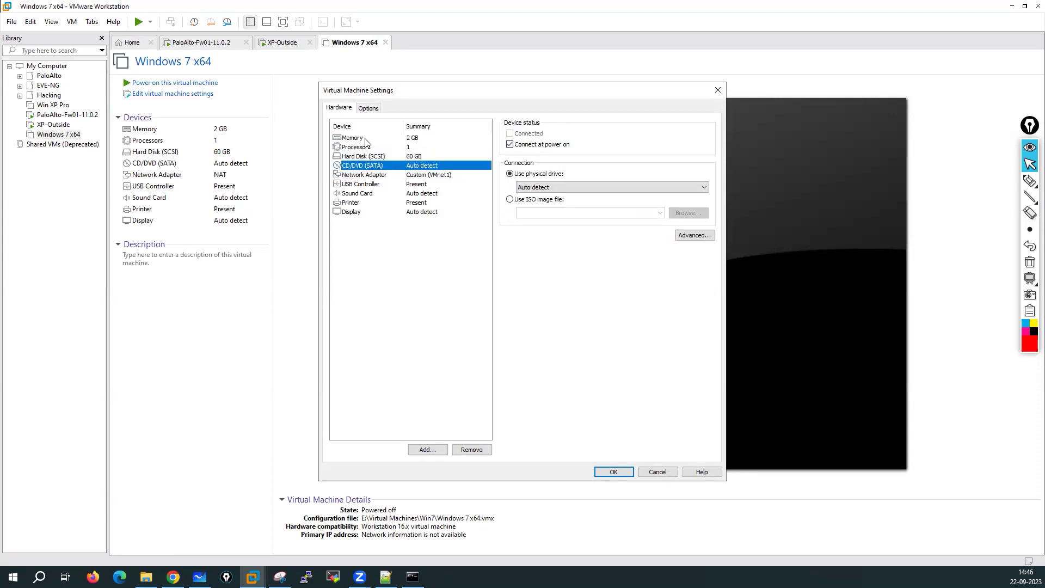
click(360, 158)
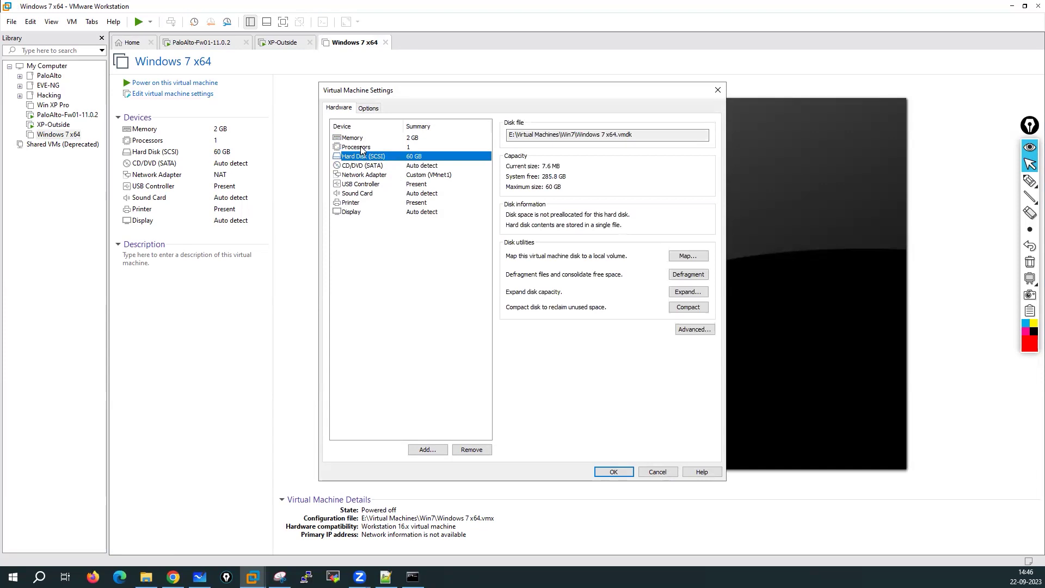
click(361, 148)
key(Up)
click(361, 166)
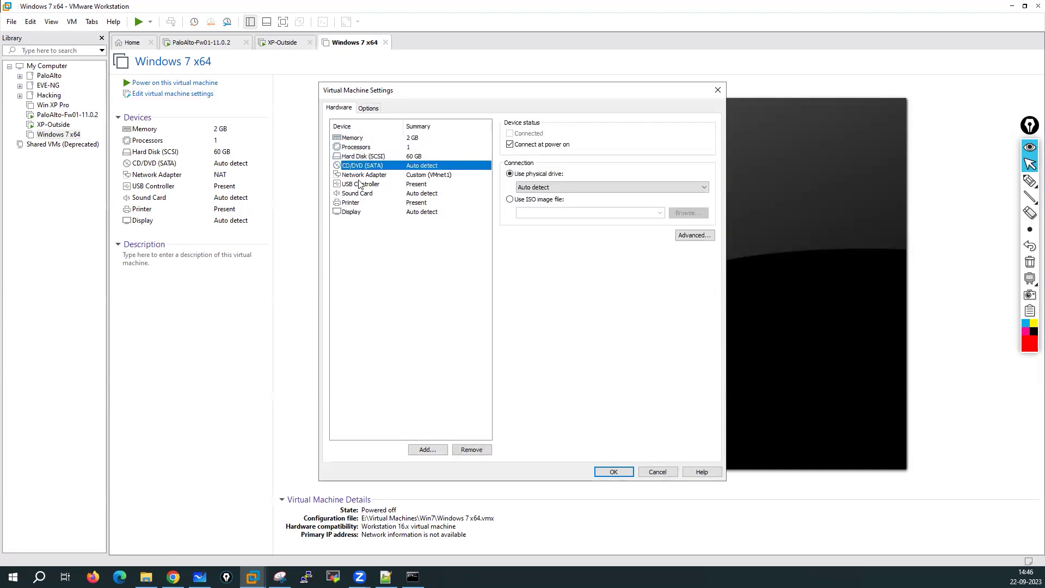
click(510, 200)
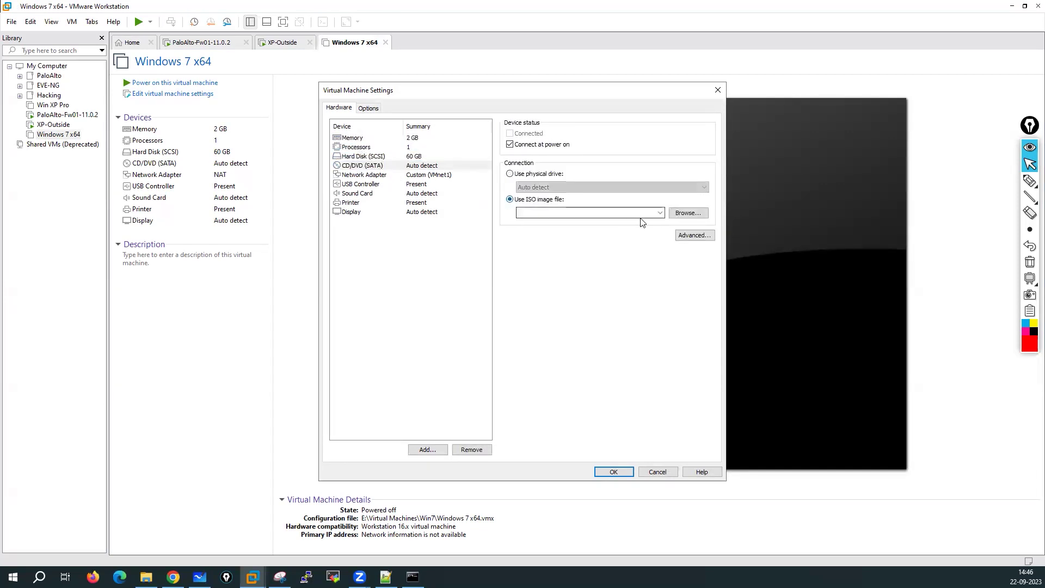
Step: Load E:\Cyber Security\Hacking\Windows7_64.iso into the CD/DVD drive and save the settings
click(692, 214)
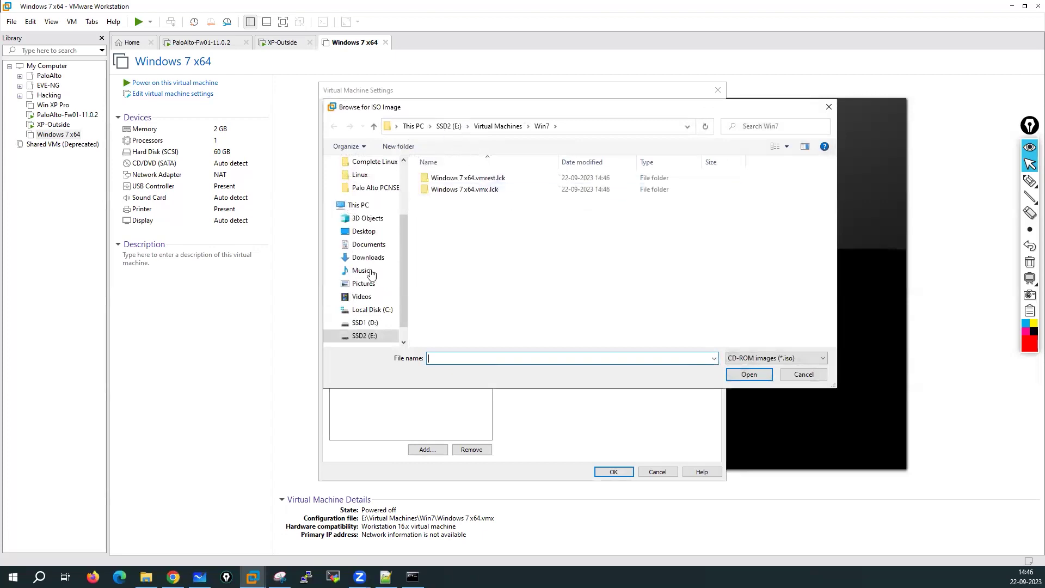
click(449, 126)
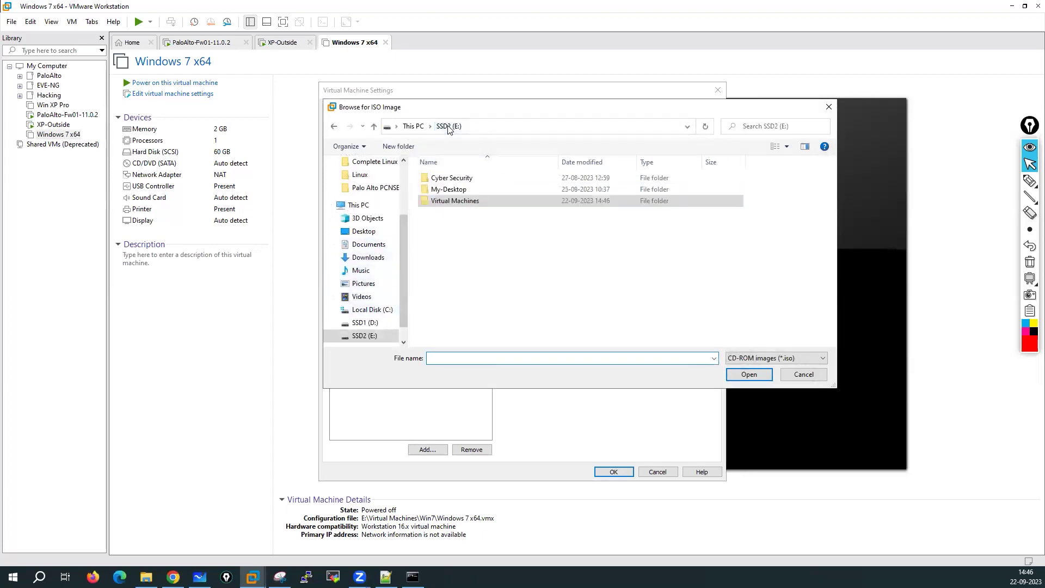
double_click(442, 190)
click(451, 178)
click(738, 376)
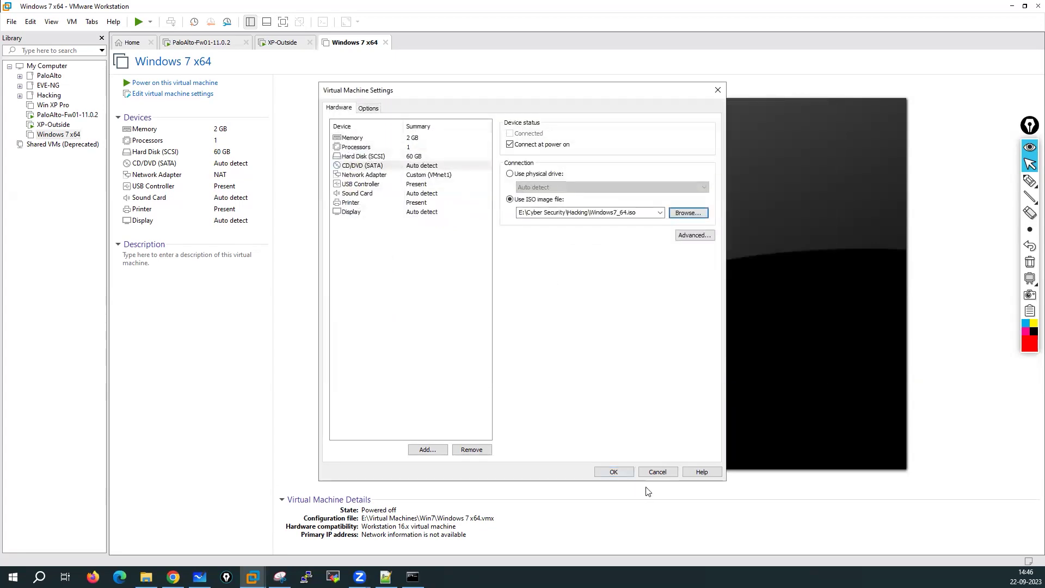
click(611, 472)
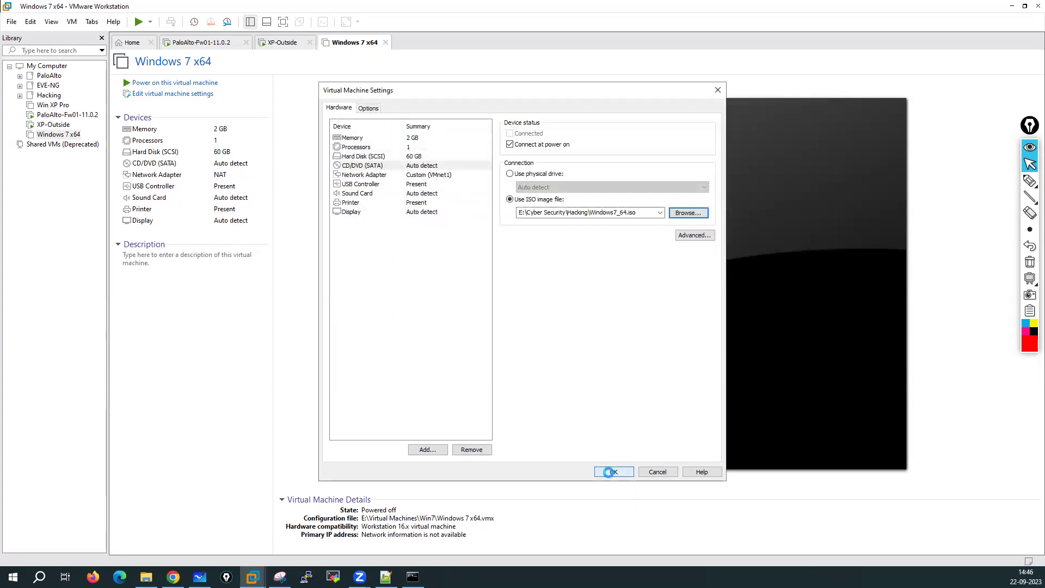
Step: Power on the Windows 7 x64 VM, dismiss the installation reminder, and switch to Microsoft Whiteboard
click(188, 84)
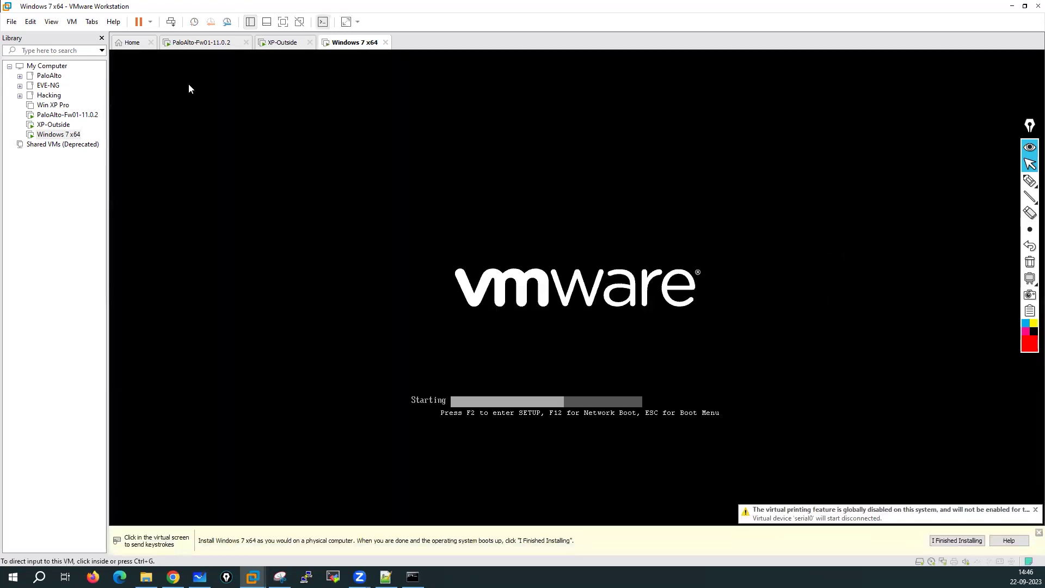
click(957, 540)
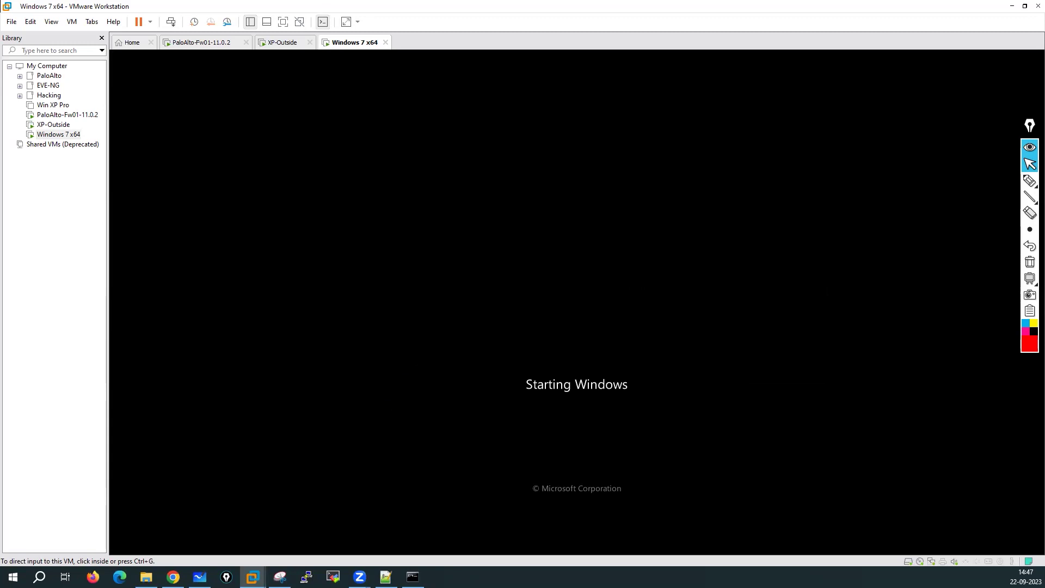
key(alt+Tab)
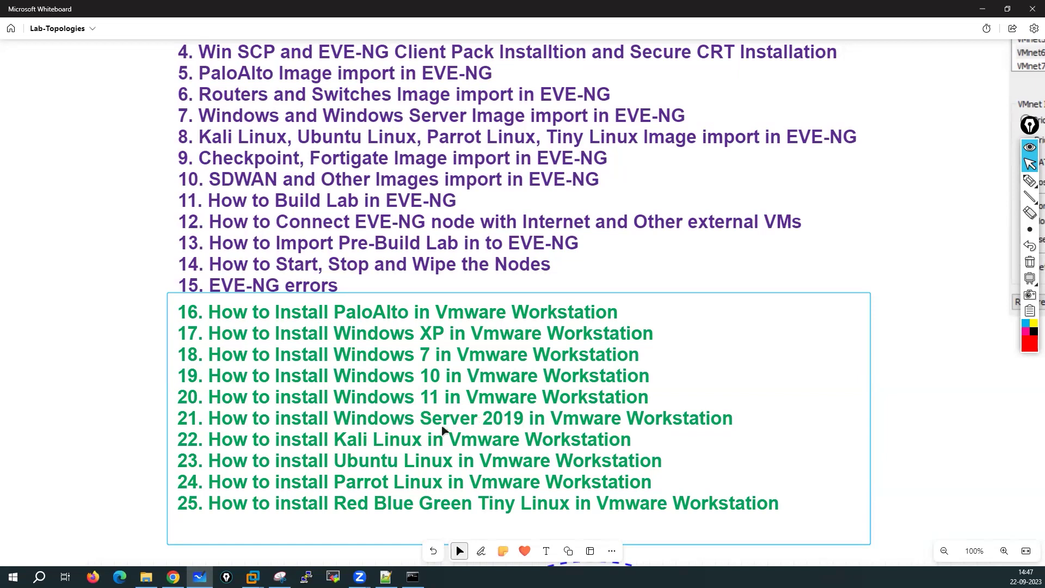
Step: Minimize Microsoft Whiteboard to bring the Windows 7 VM back into view
click(983, 8)
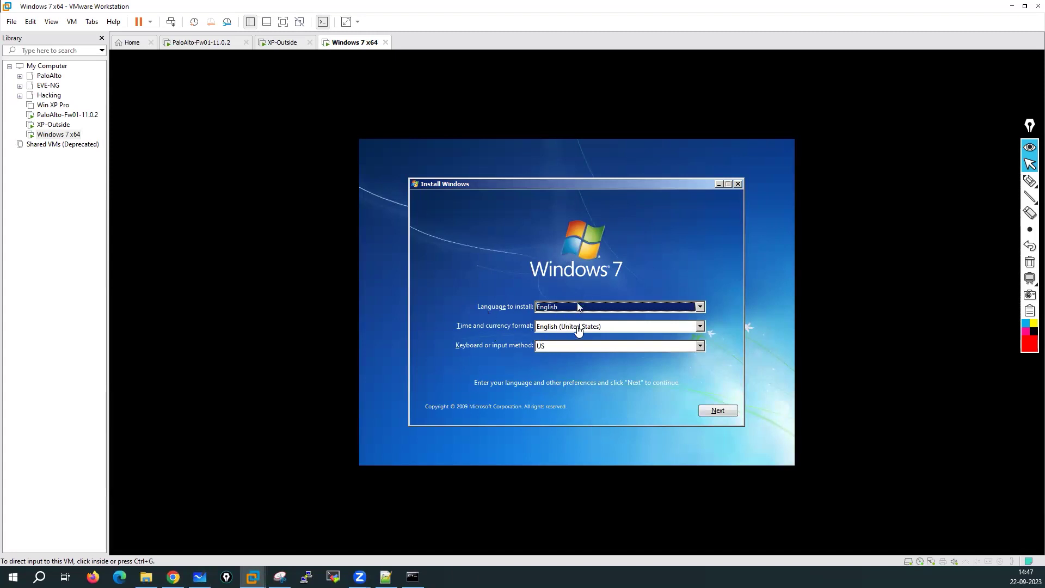
Step: Browse the time and currency format list in Windows 7 setup
click(577, 327)
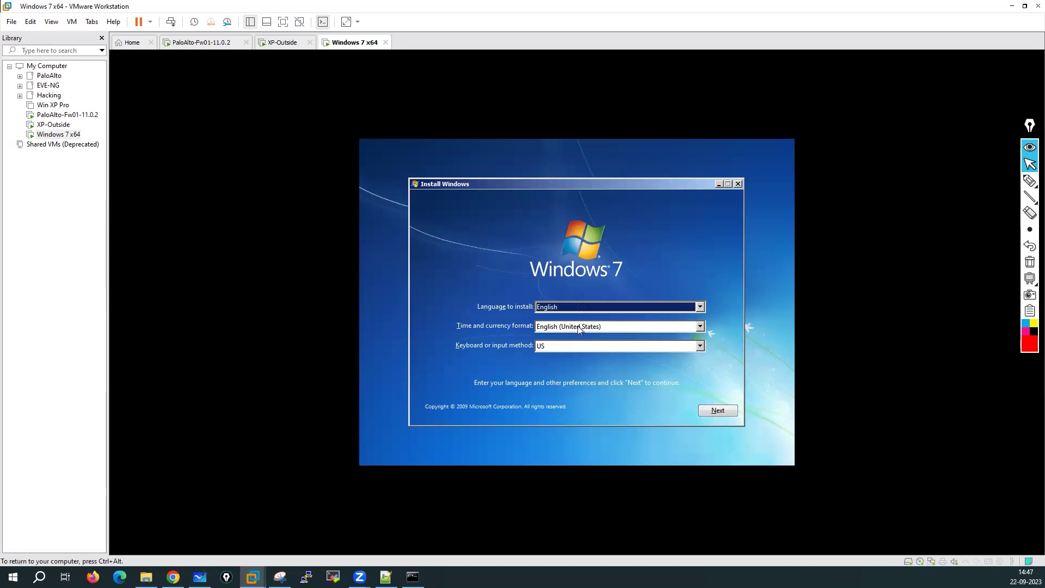
click(701, 327)
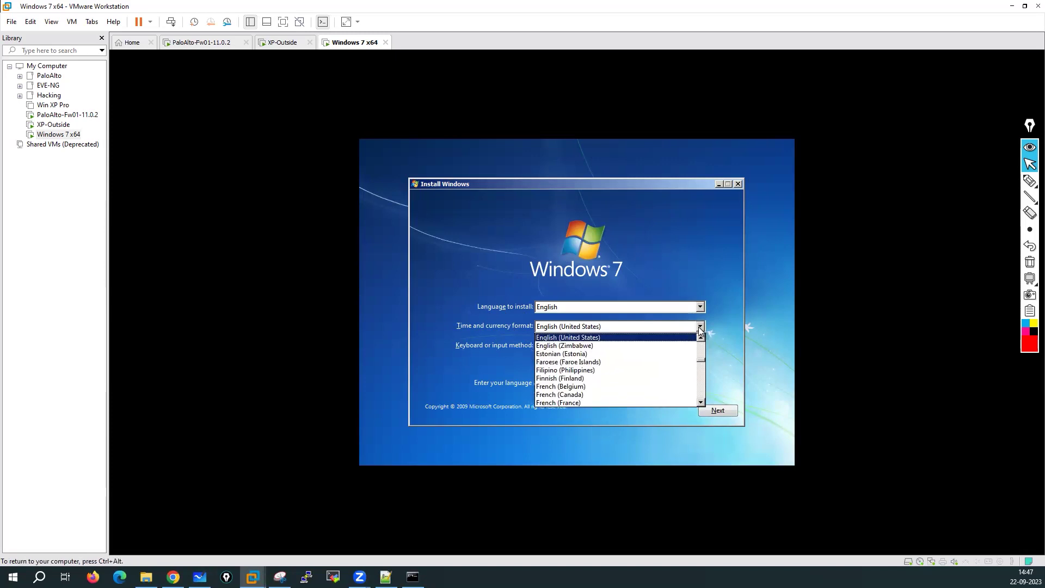
key(Home)
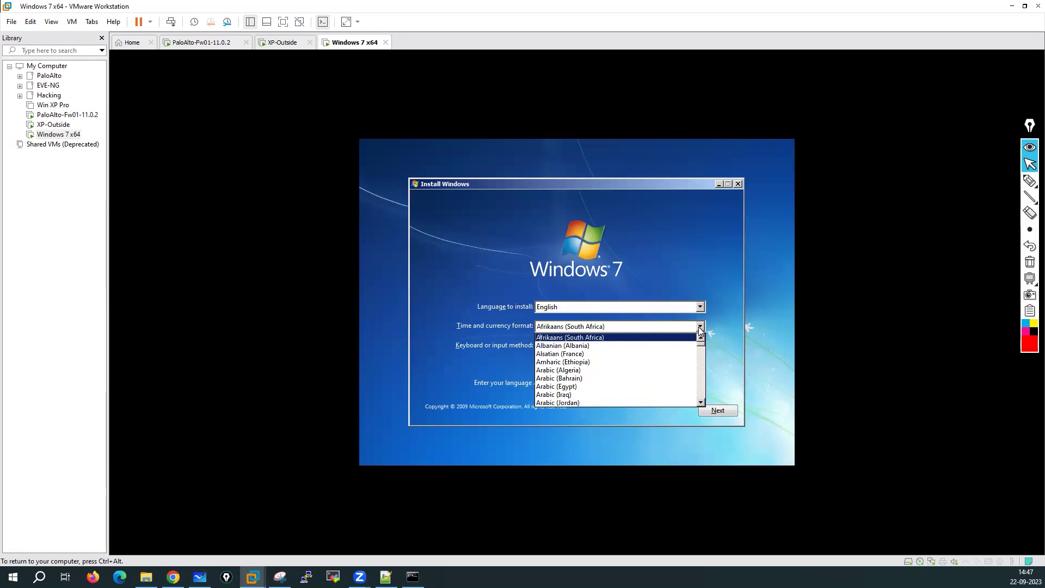
key(Down)
key(Down)
key(Down)
key(Down)
key(Down)
key(Down)
key(Down)
key(Down)
key(Down)
key(Down)
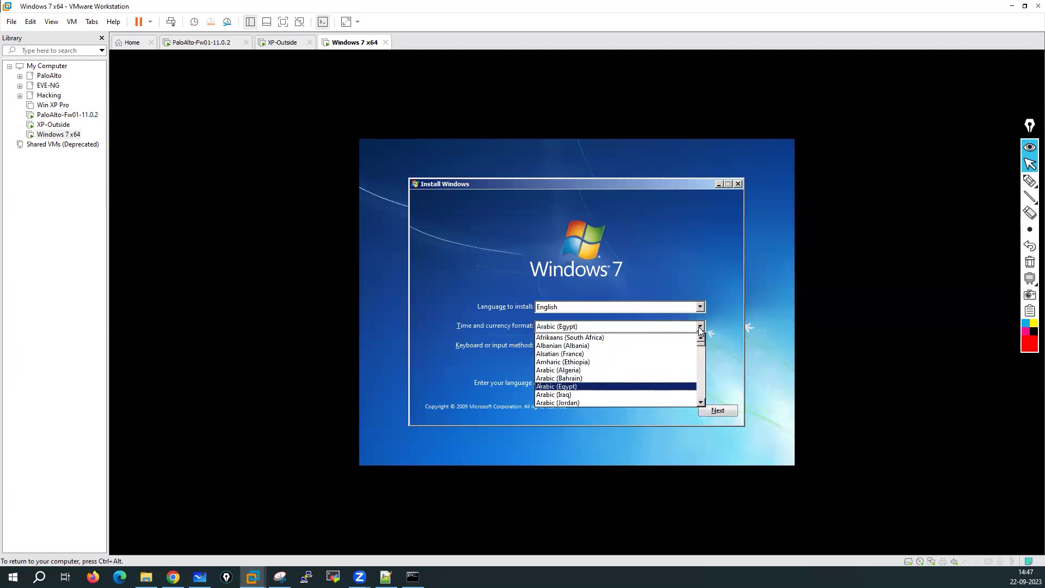
key(Down)
key(Down)
key(Down)
key(Down)
key(Down)
key(Down)
key(Down)
key(Down)
key(Down)
key(Down)
key(Down)
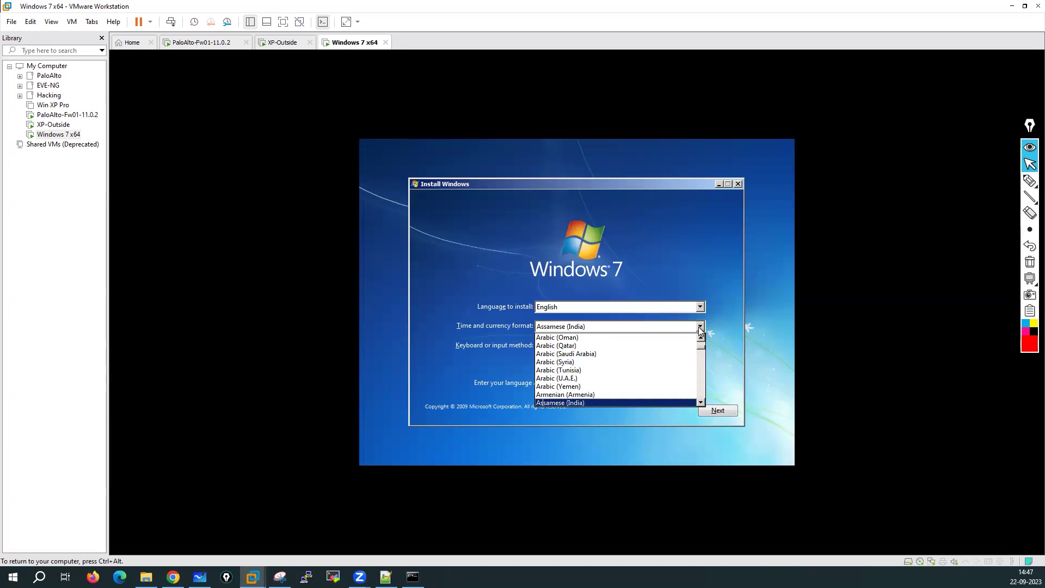
scroll(624, 367, down, 3)
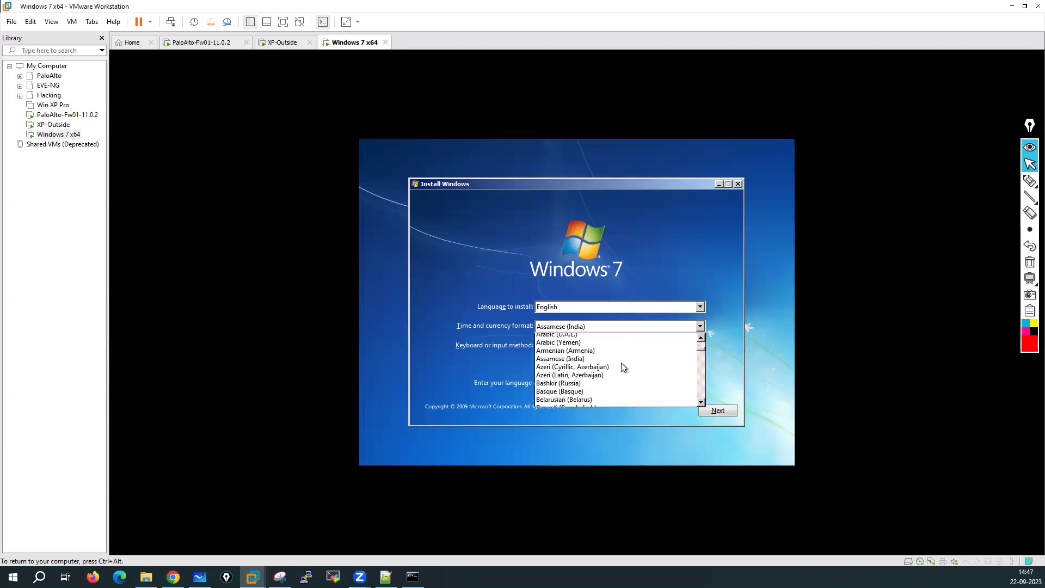
scroll(624, 367, up, 2)
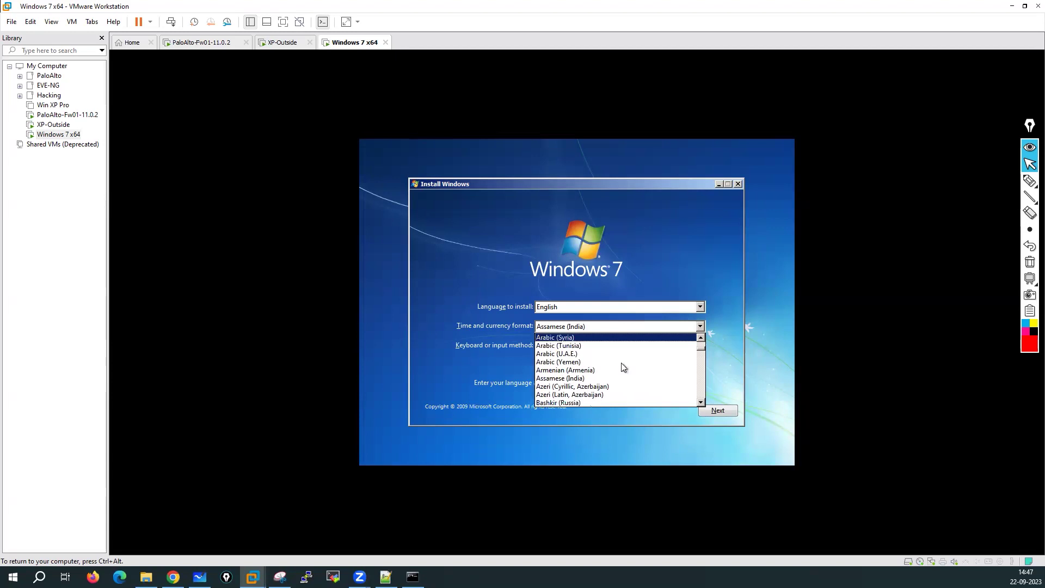
scroll(624, 367, down, 2)
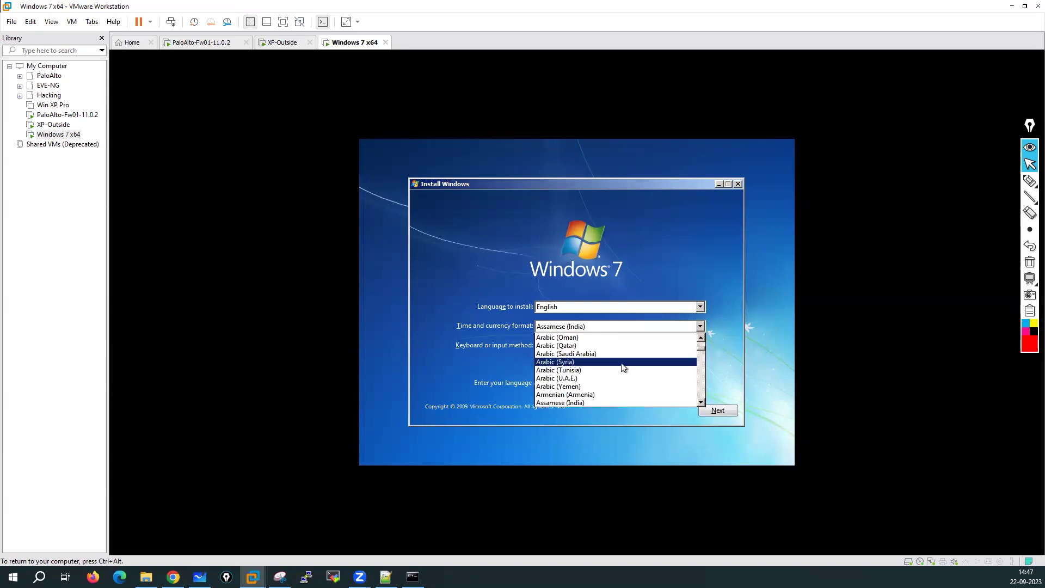
scroll(624, 367, up, 2)
scroll(624, 367, down, 3)
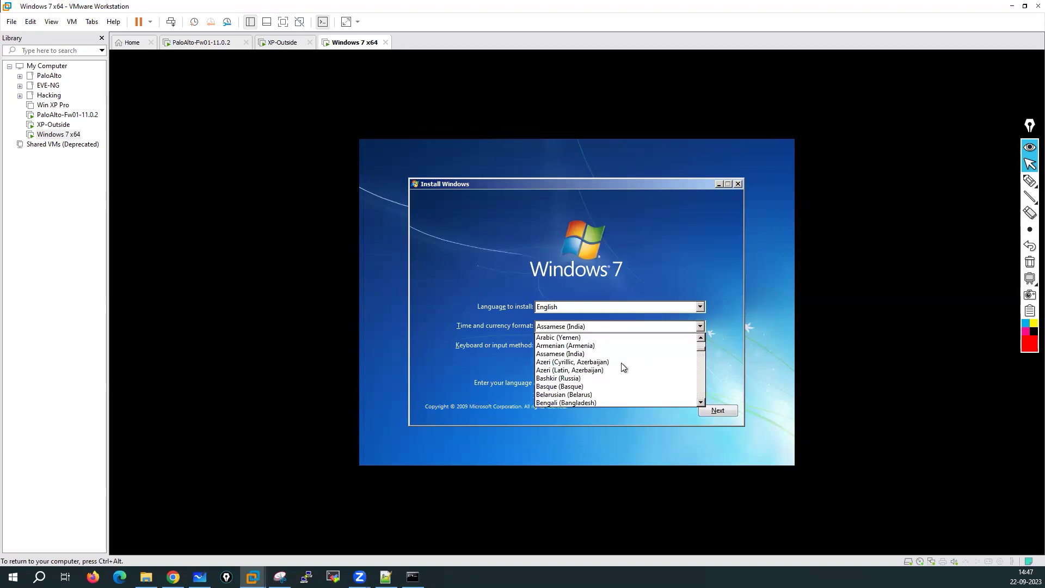
click(426, 312)
Step: Pick Inuktitut (Latin, Canada) as the time and currency format
click(699, 326)
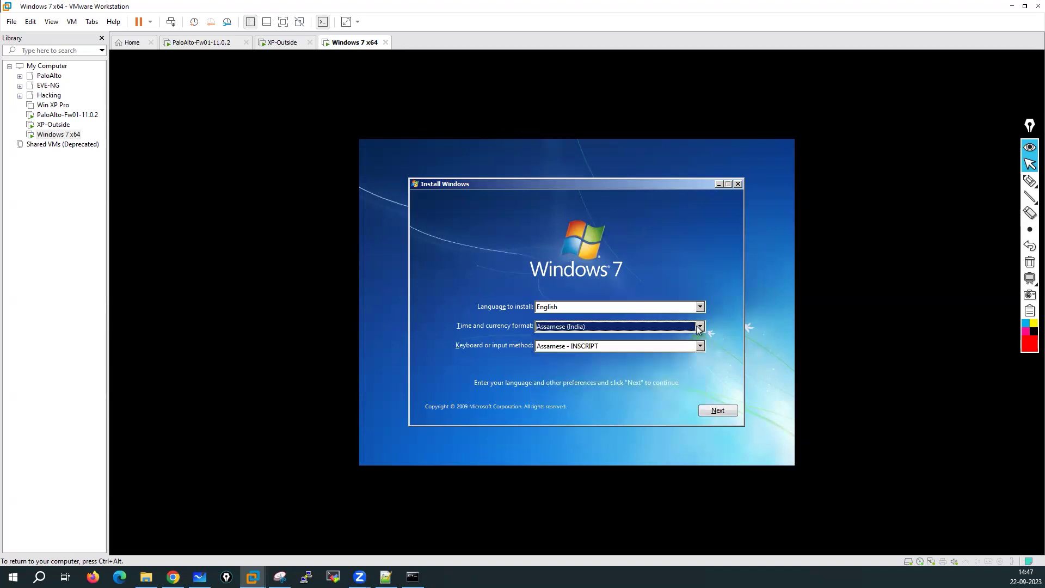
scroll(615, 376, up, 7)
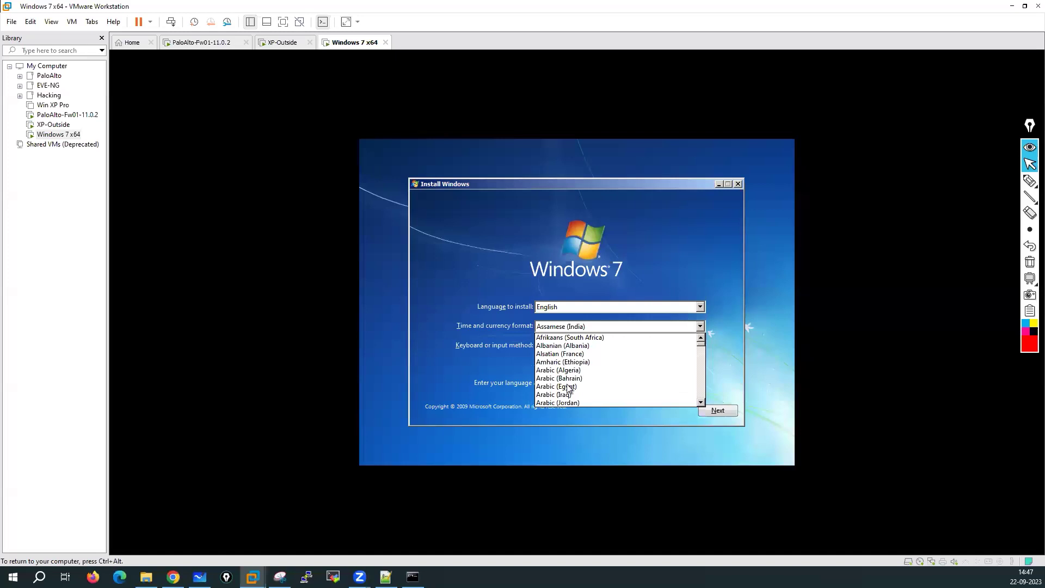
scroll(619, 379, down, 1)
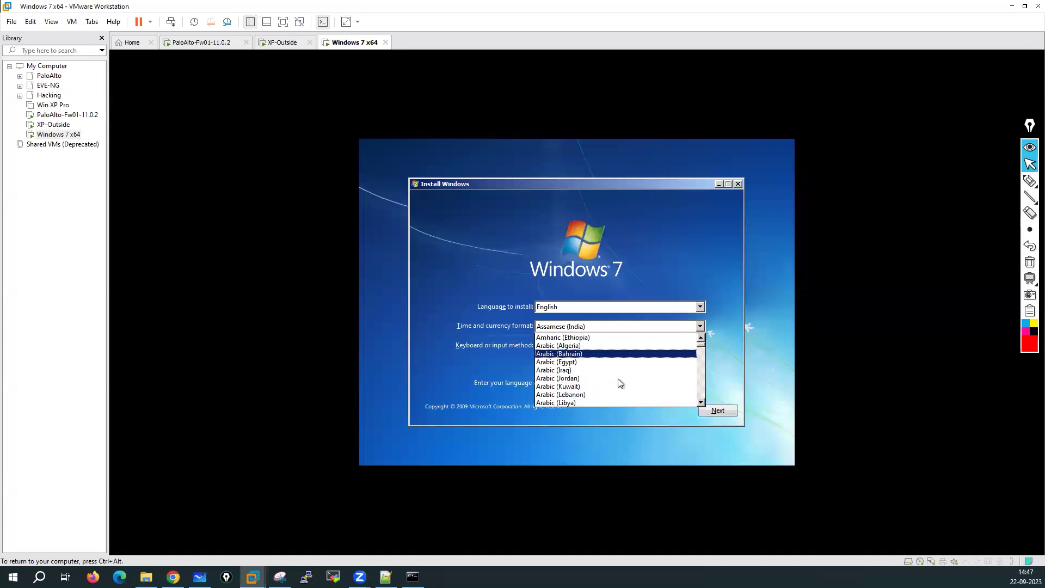
key(i)
key(i)
key(i)
key(i)
key(i)
key(i)
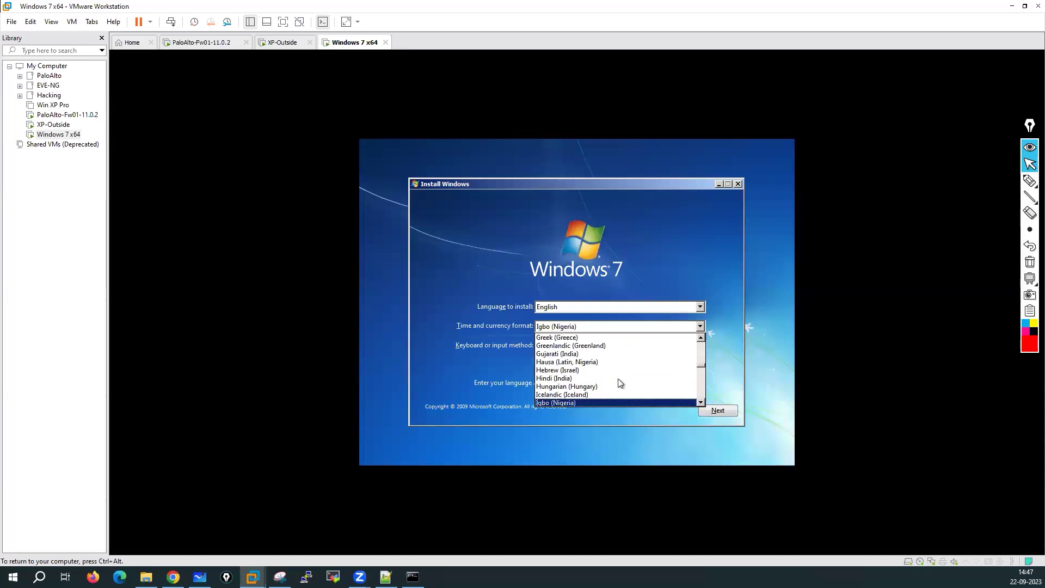
key(i)
key(i)
key(i)
key(i)
key(i)
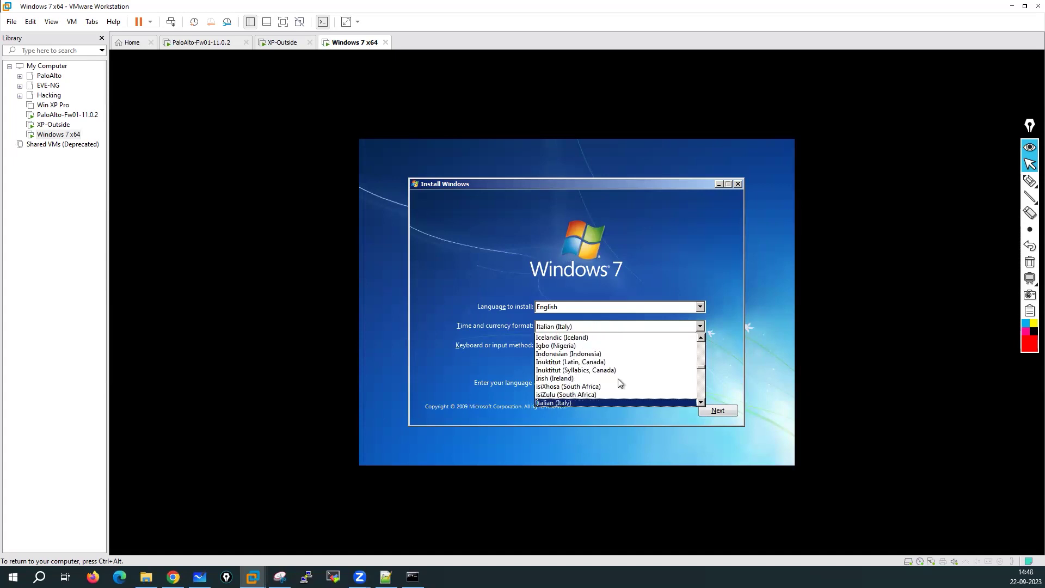
key(i)
key(i)
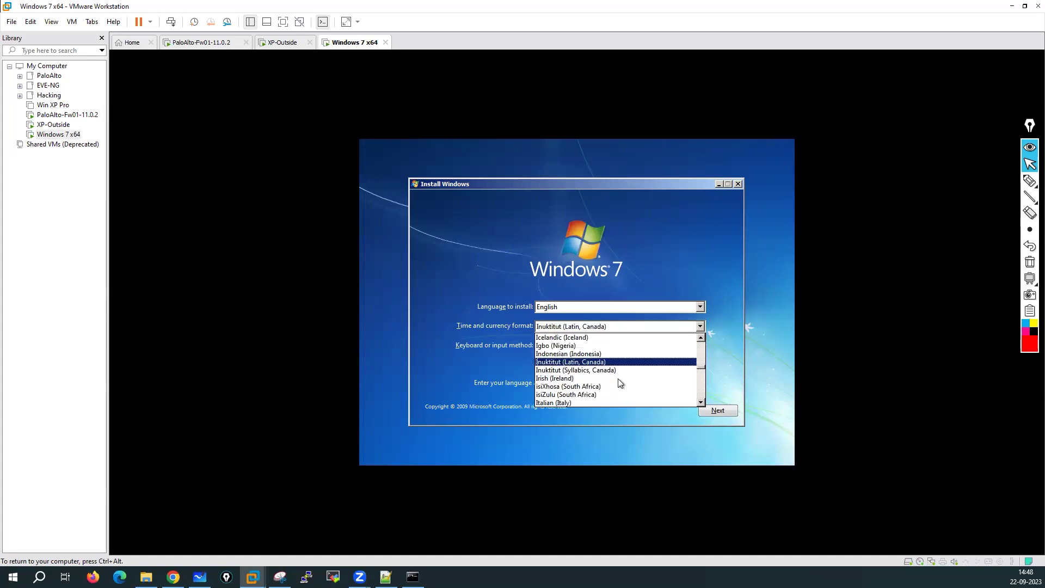
click(472, 326)
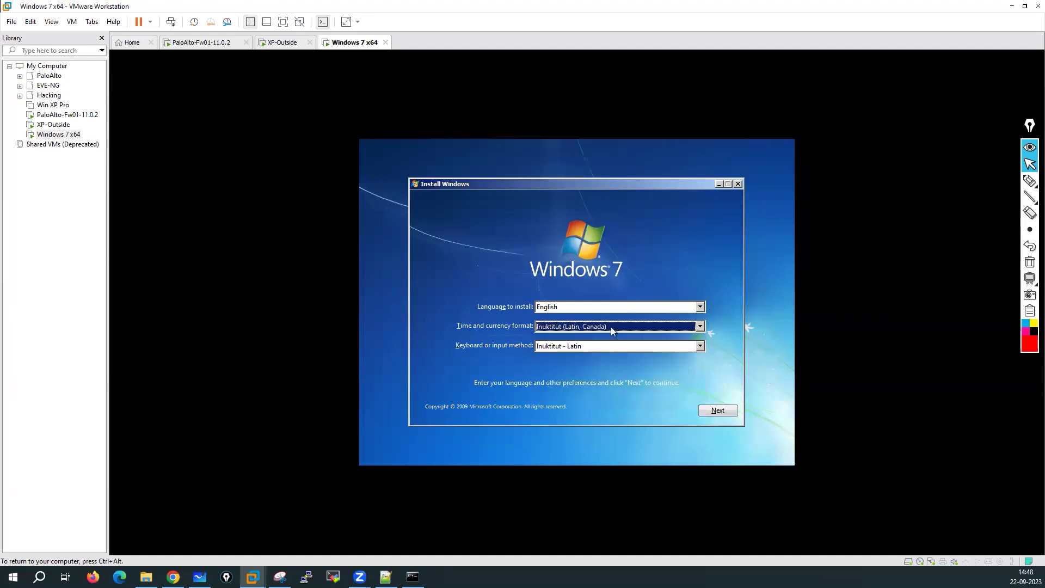
Step: Restore the English (United States) format and start the Windows installation
click(701, 327)
scroll(593, 361, up, 12)
scroll(592, 361, up, 20)
scroll(591, 358, down, 13)
scroll(592, 361, down, 5)
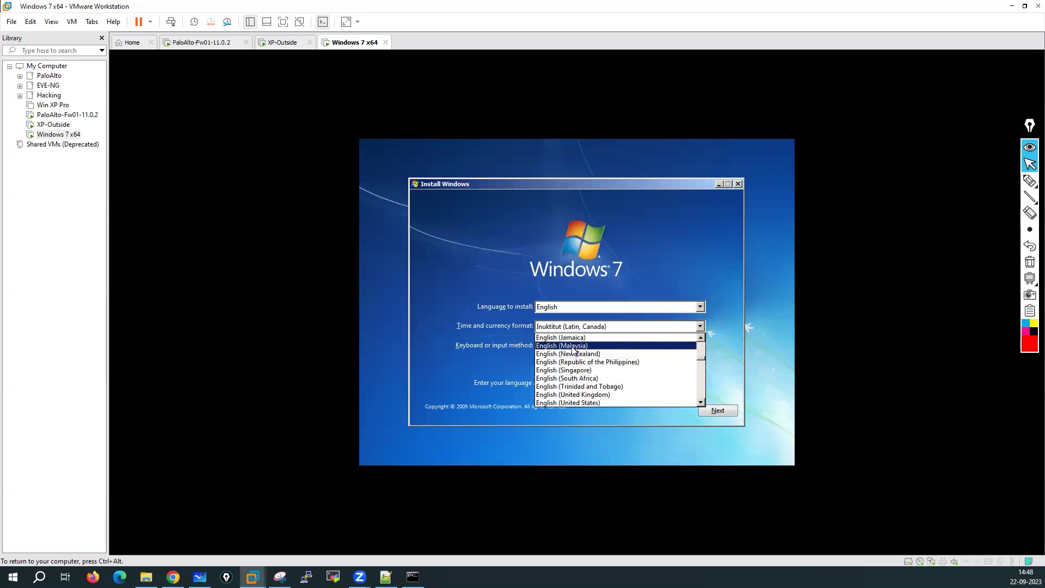
click(586, 404)
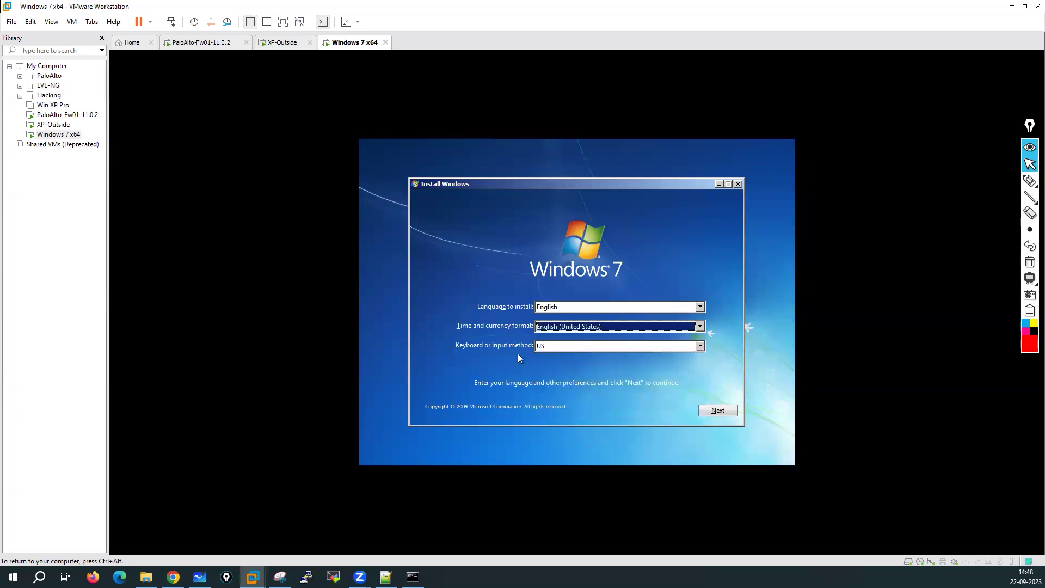
click(721, 411)
click(576, 302)
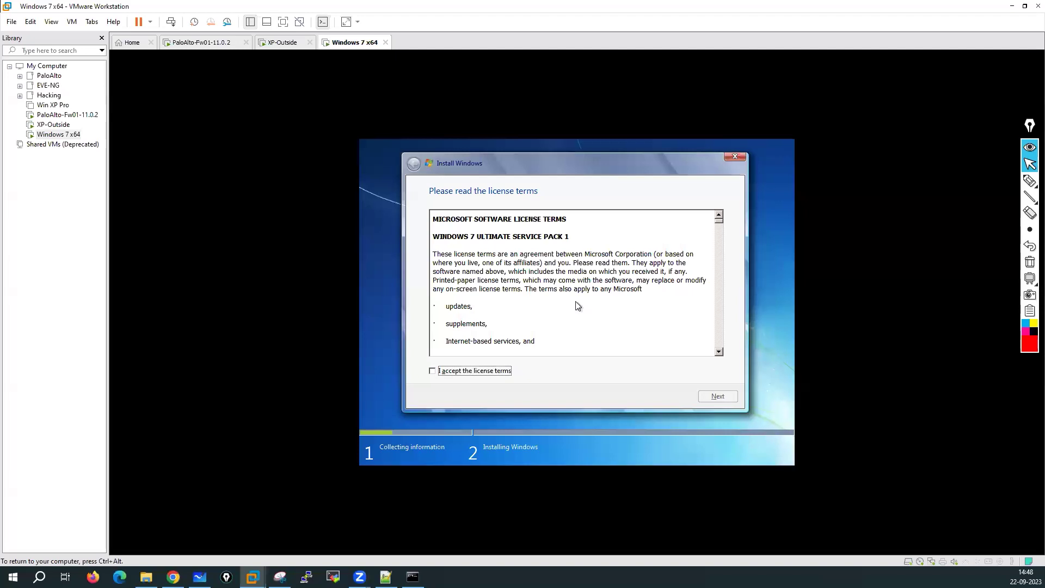
Step: Accept the license terms and run a Custom (advanced) install onto Disk 0
click(450, 372)
click(714, 399)
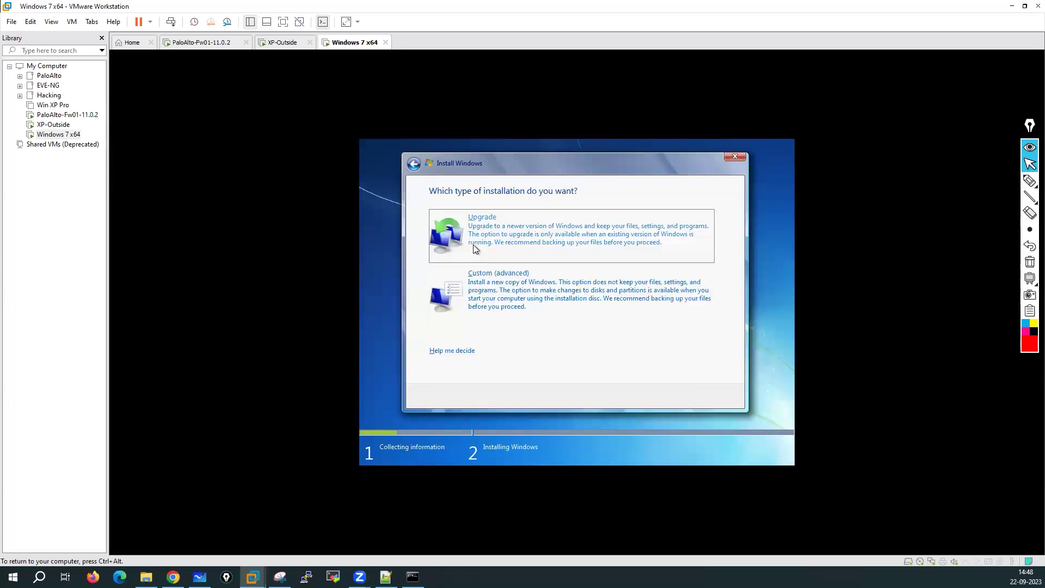
click(504, 281)
click(717, 396)
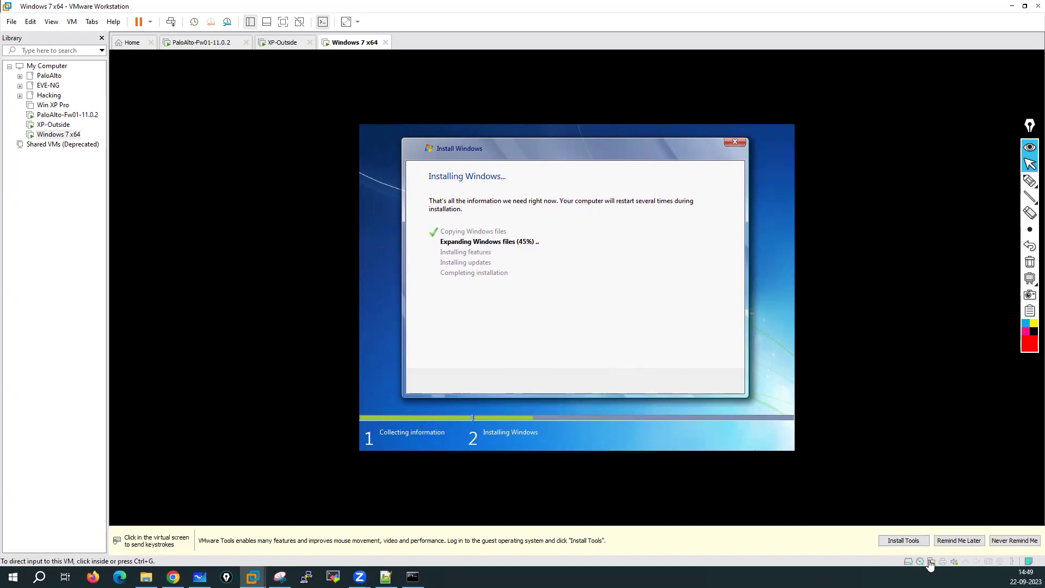
Step: Attempt a VMware Tools install, cancel the No Disk error, and close the tools notification
click(914, 542)
click(544, 340)
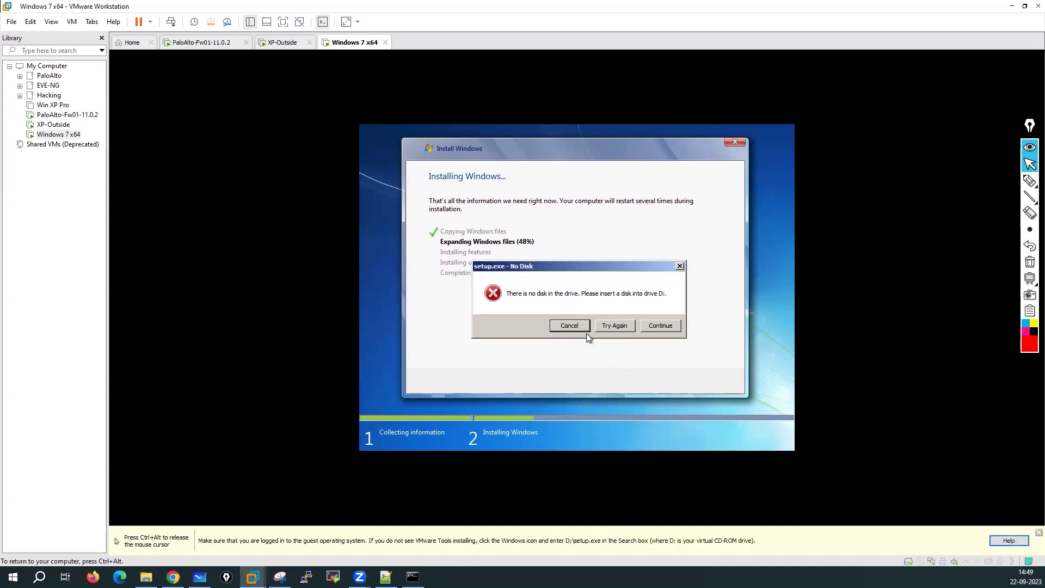
click(567, 326)
key(ctrl+alt)
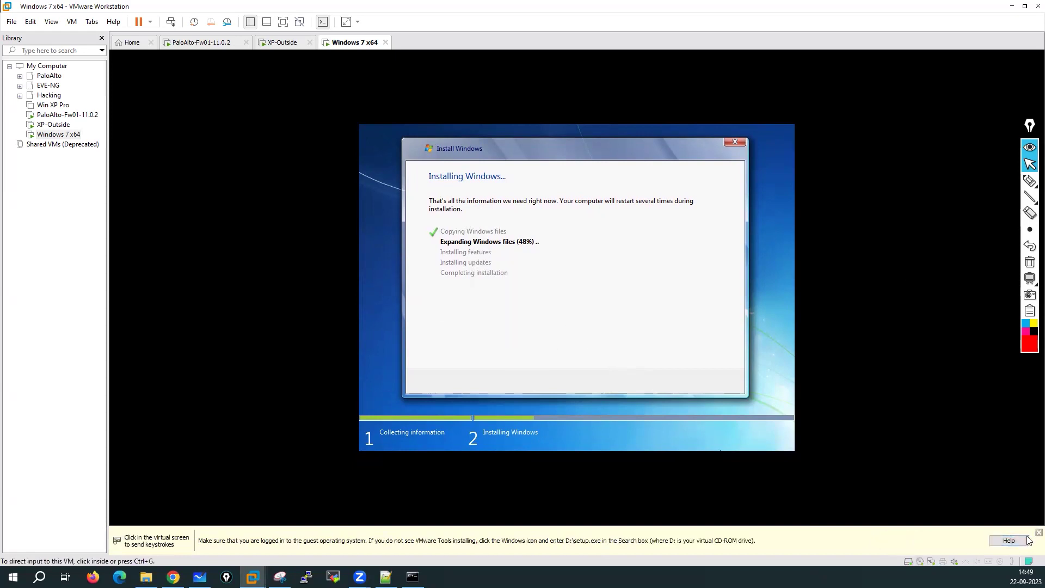
click(1039, 533)
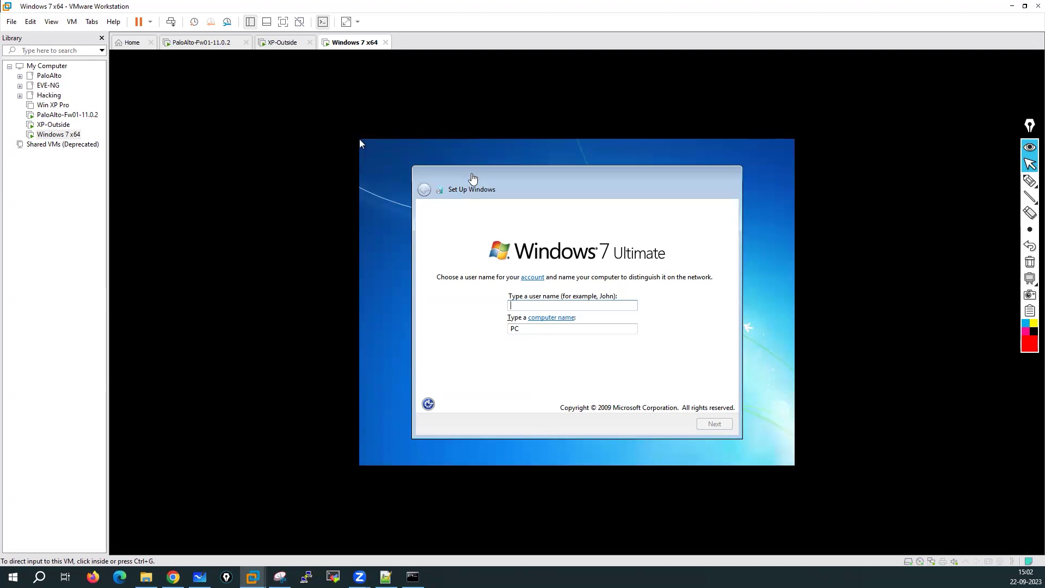
Step: Enter the user name on the Set Up Windows page
click(547, 306)
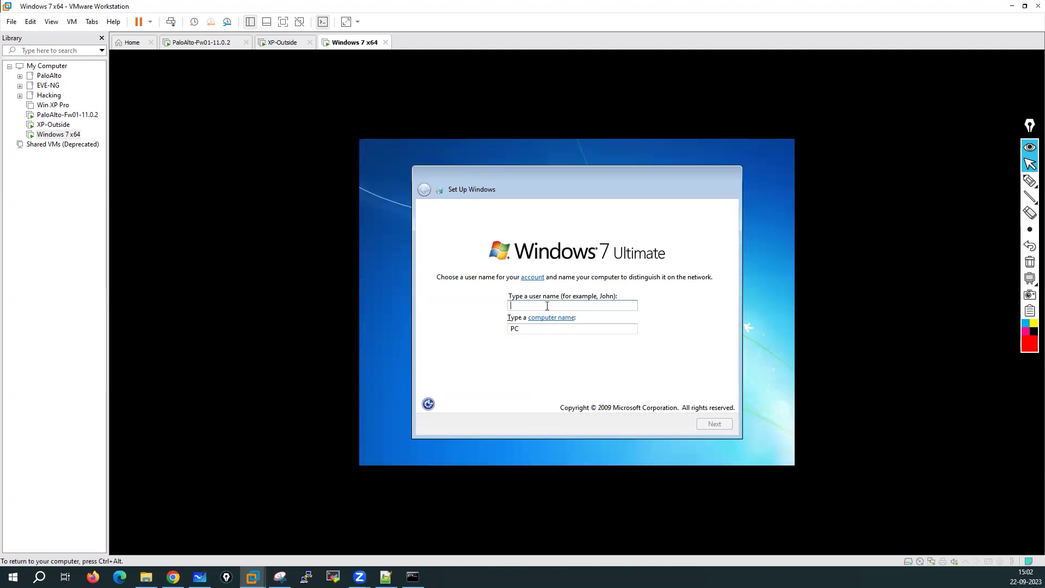
text(admin)
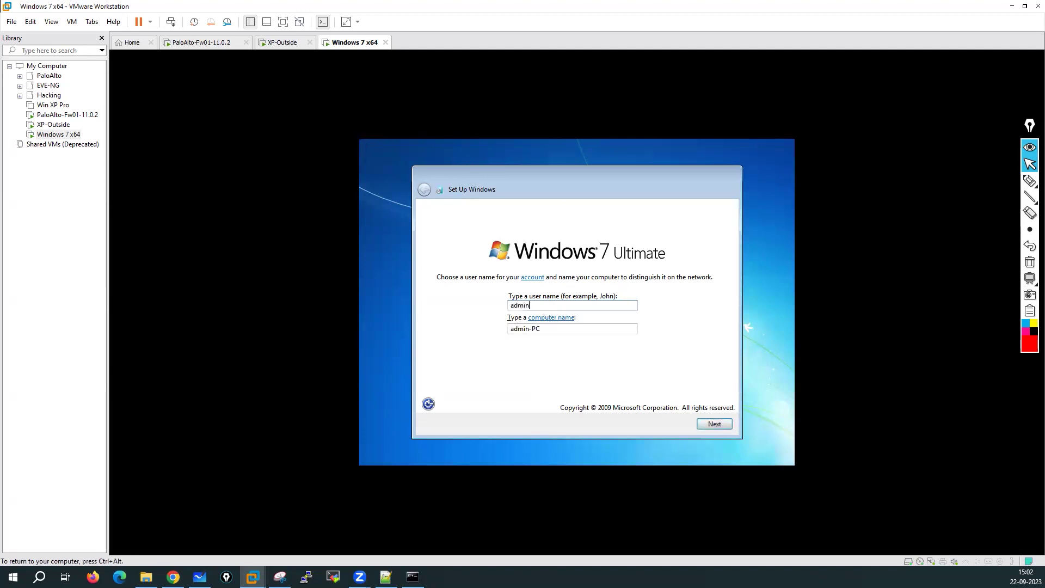
click(714, 424)
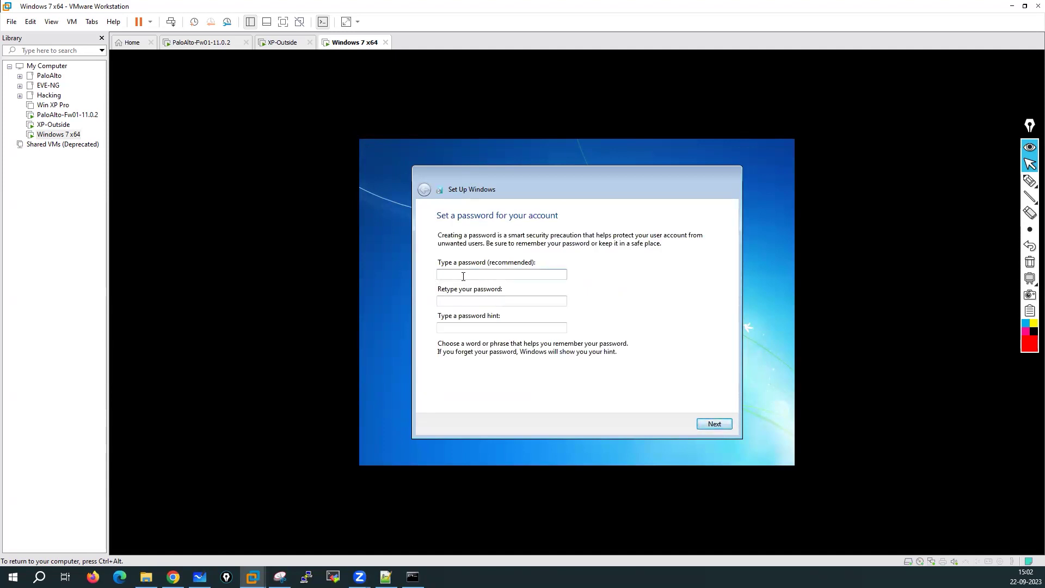
Step: Enter and confirm the account password, add a password hint, and continue
text(admin)
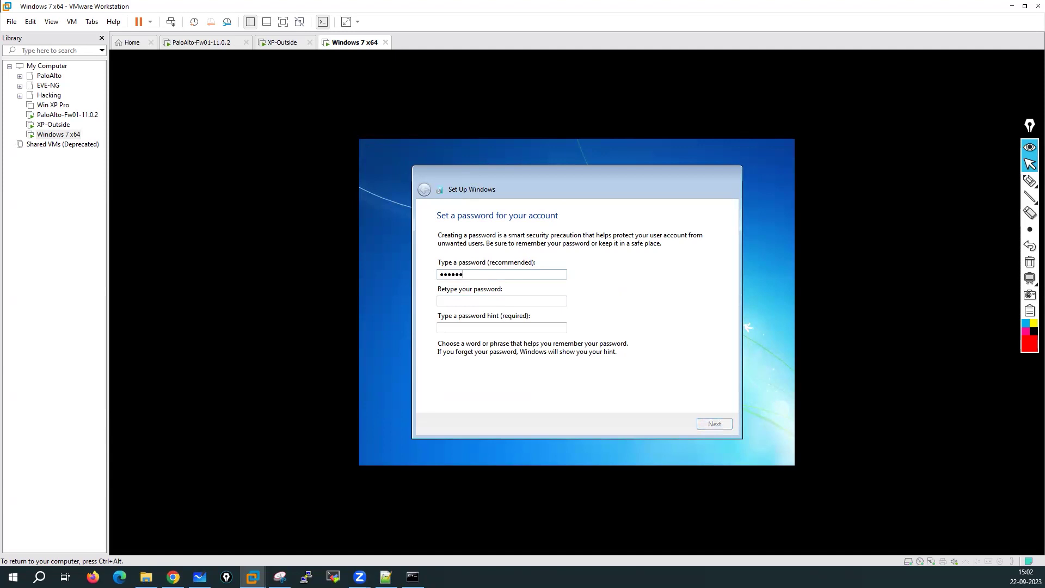
click(451, 305)
text(adm)
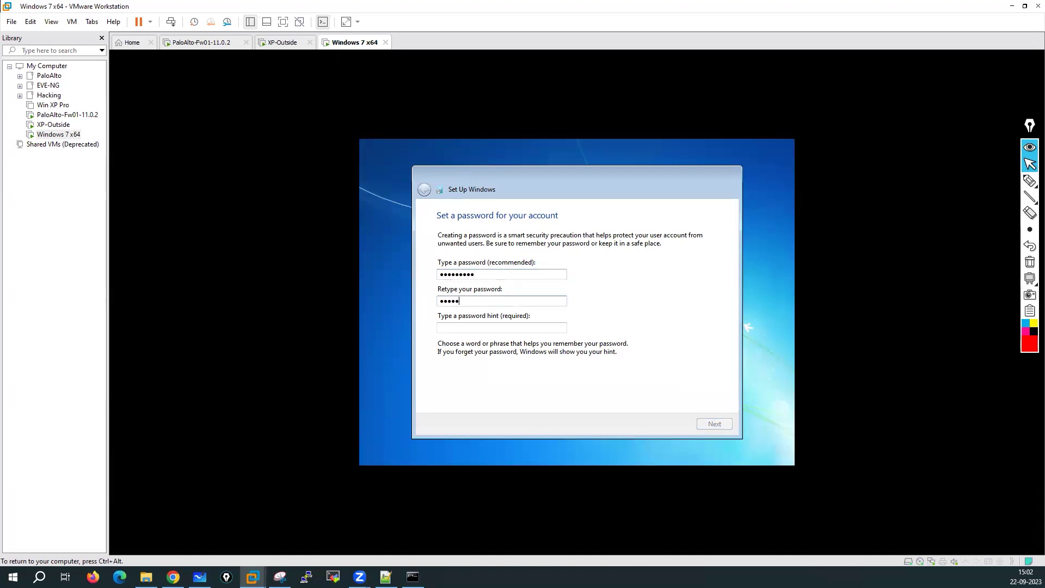
click(456, 331)
text(Admin@123)
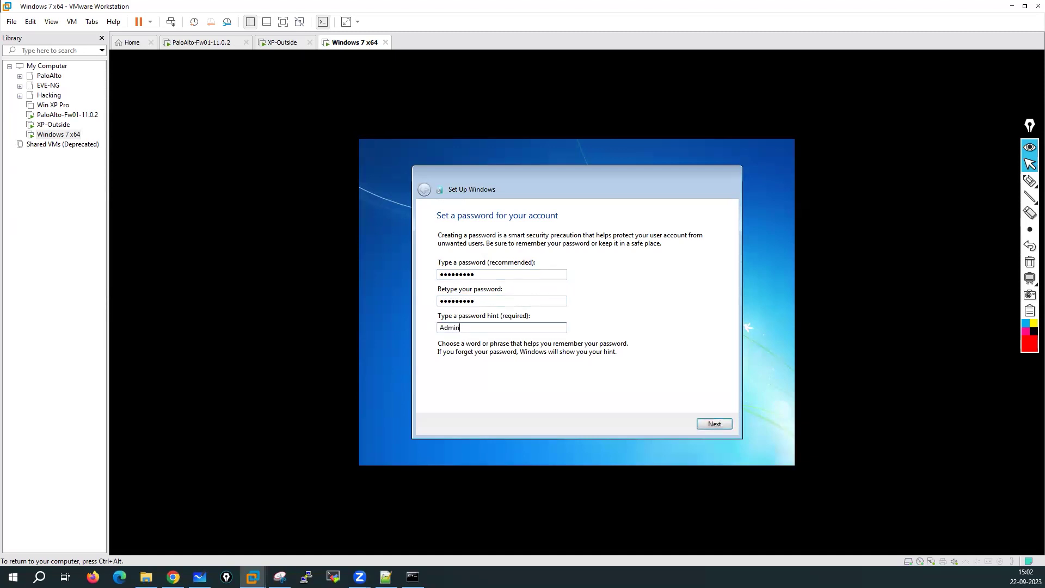
click(715, 428)
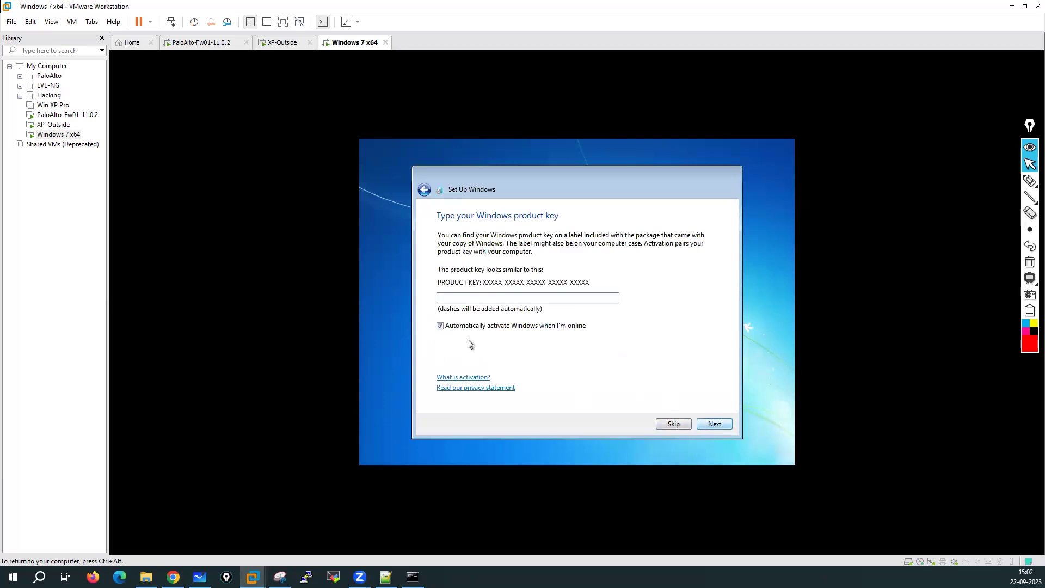
Step: Skip the product key with auto-activation turned off, and defer updates with Ask me later
click(445, 329)
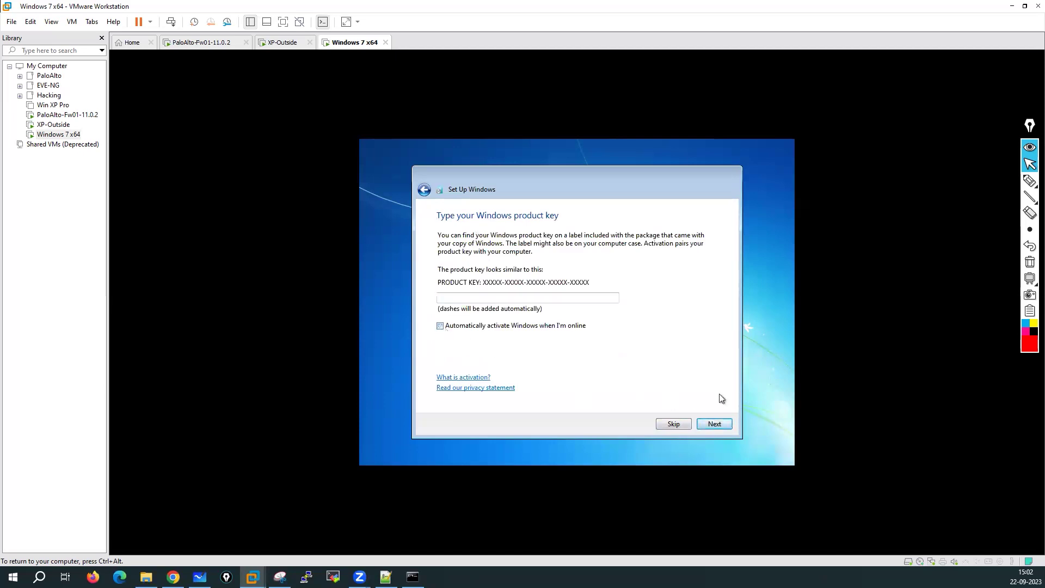
click(678, 423)
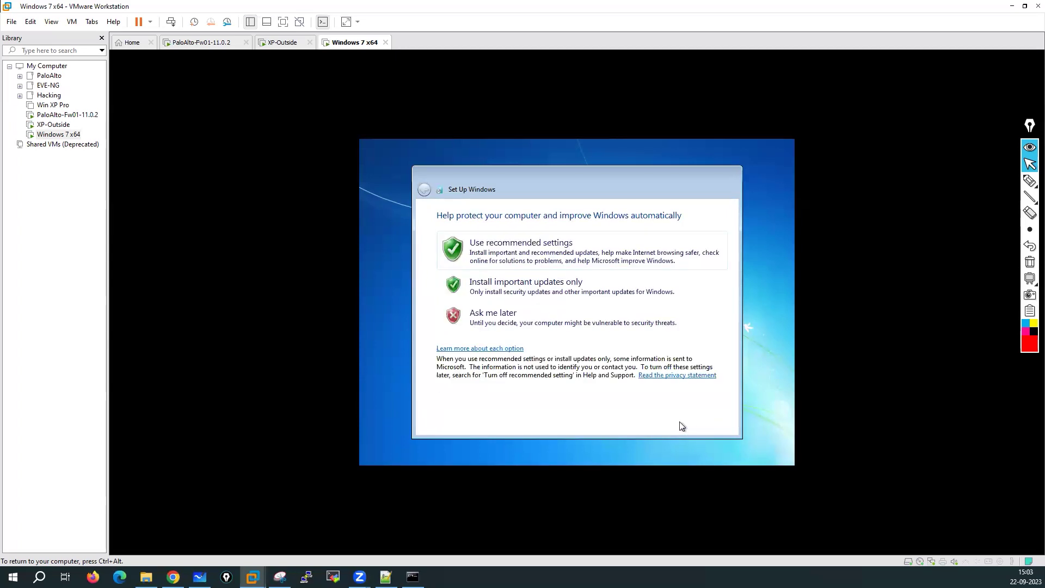
click(502, 312)
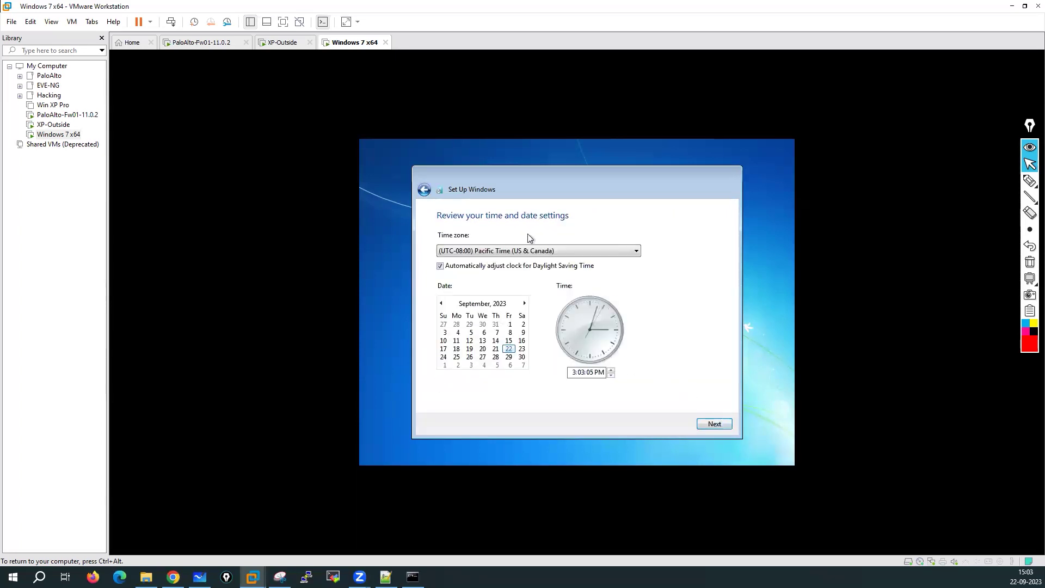
Step: Set the time zone to (UTC+05:30) Chennai, Kolkata, Mumbai, New Delhi and choose Home network
click(529, 250)
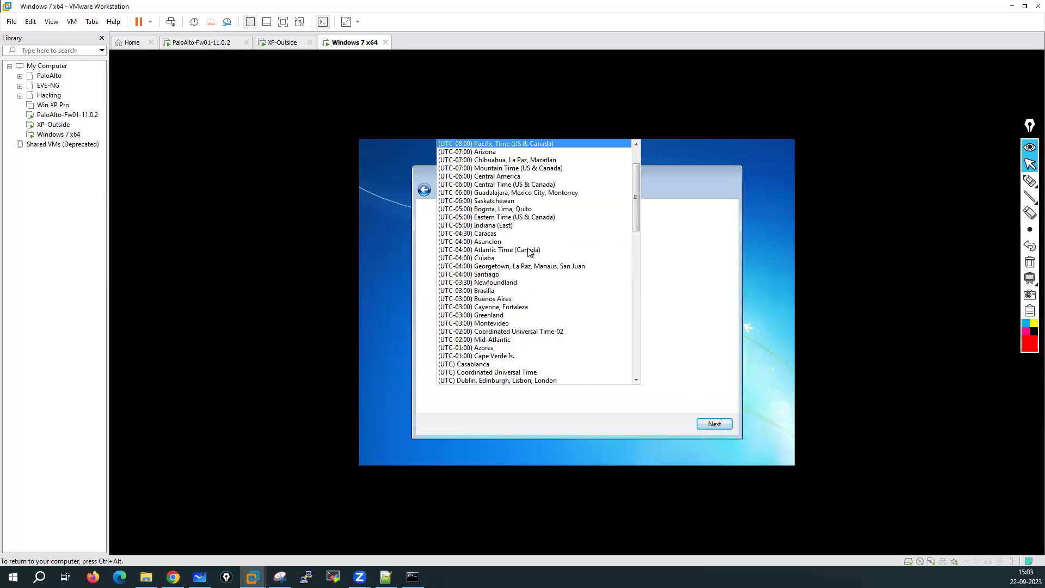
scroll(530, 252, down, 11)
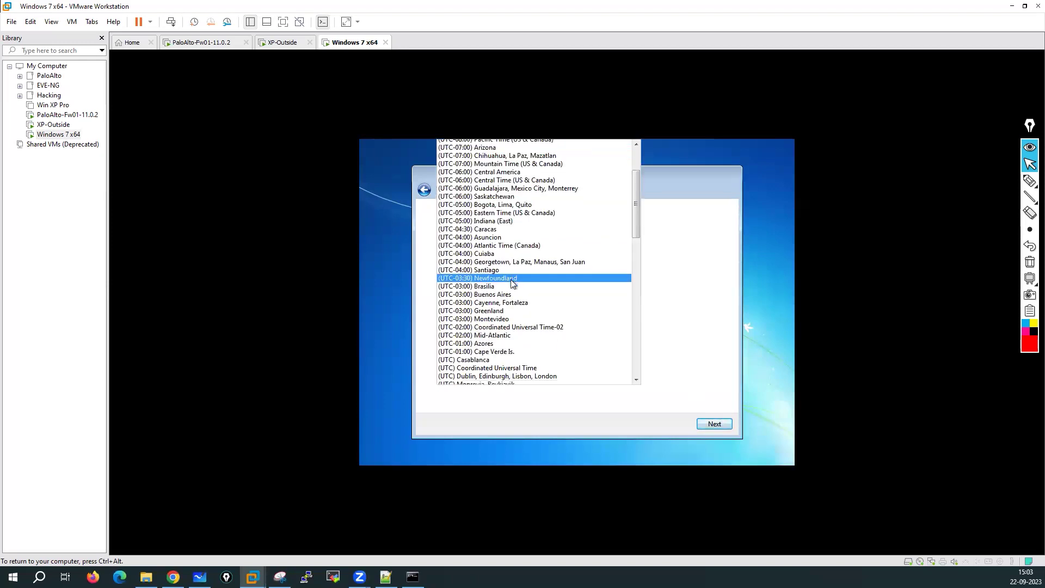
scroll(511, 280, down, 5)
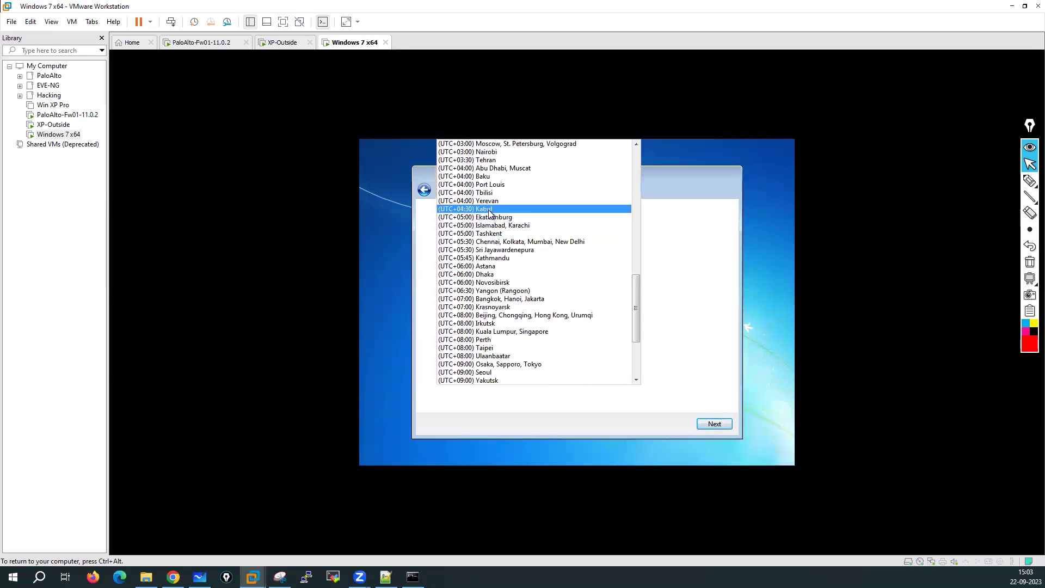
click(489, 240)
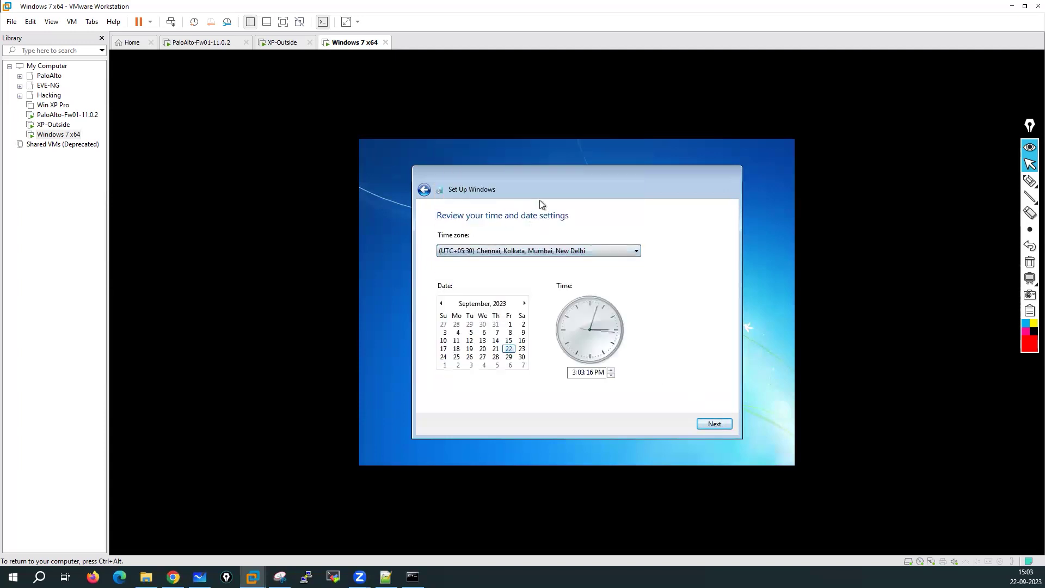
click(713, 425)
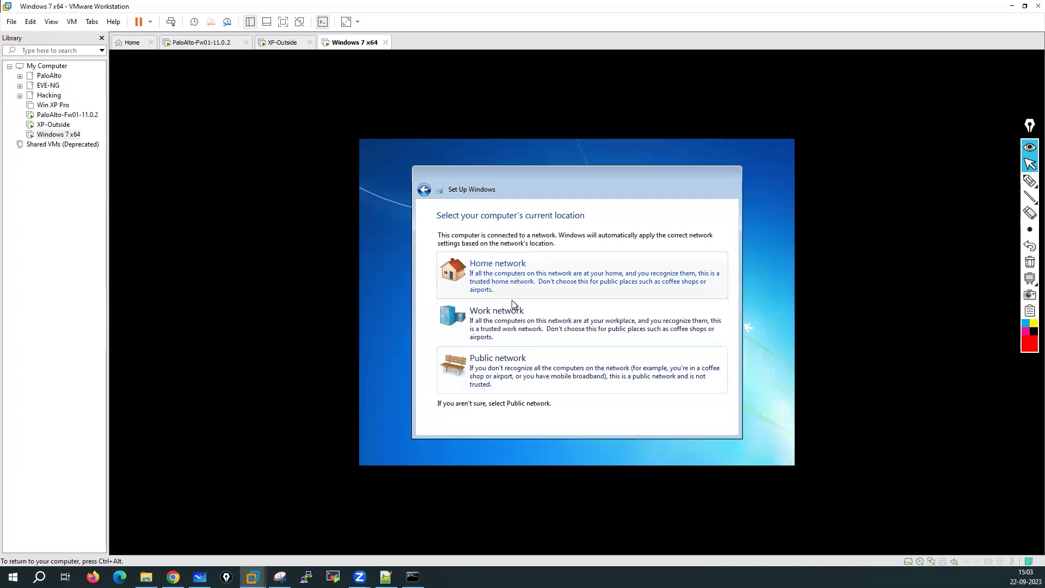
click(506, 284)
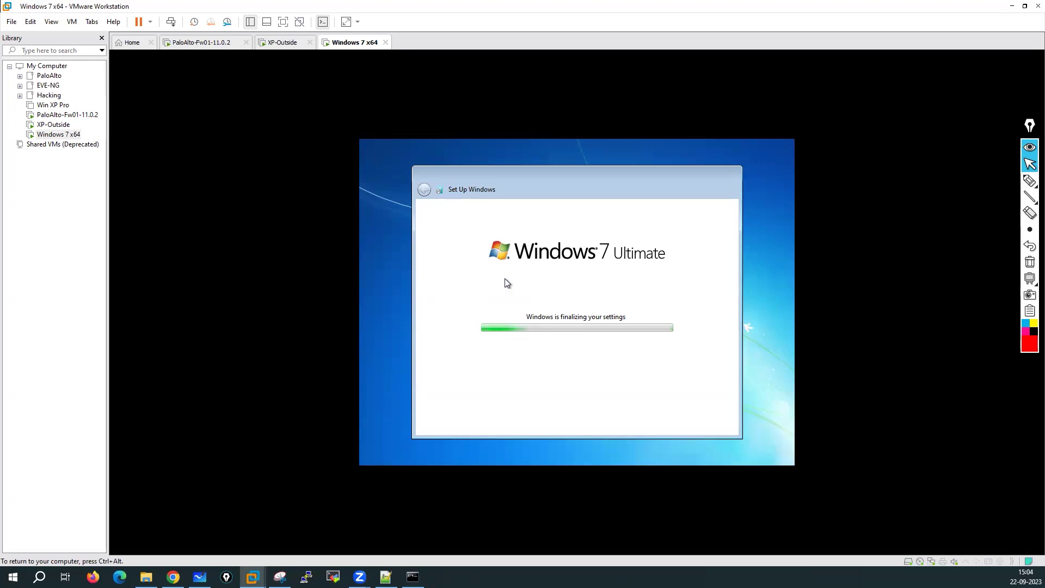
Step: Let Windows 7 finalize its settings and reach the desktop, toggling VM input with Ctrl+Alt
key(ctrl+alt)
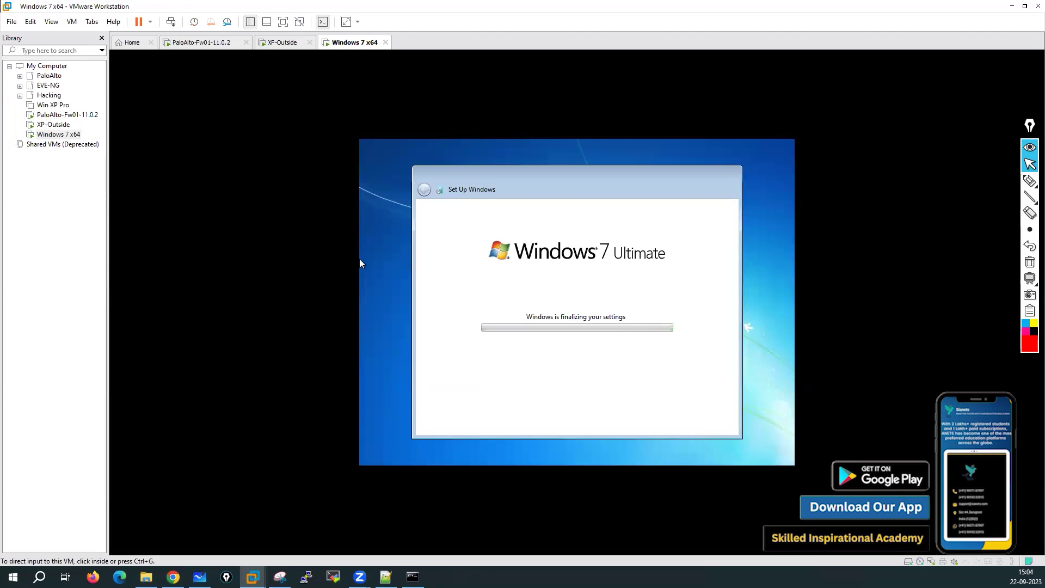
click(359, 259)
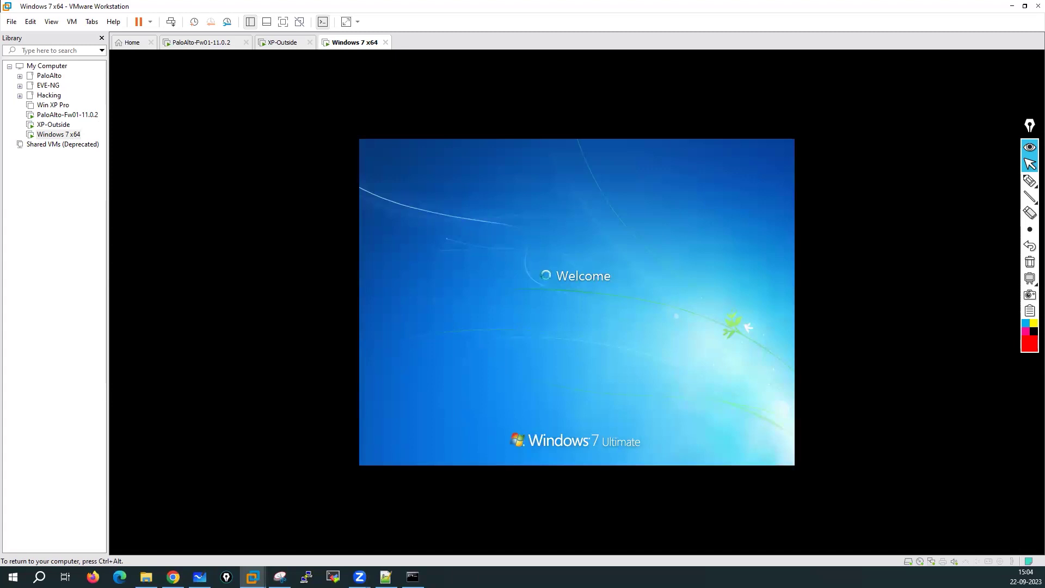
key(ctrl+alt)
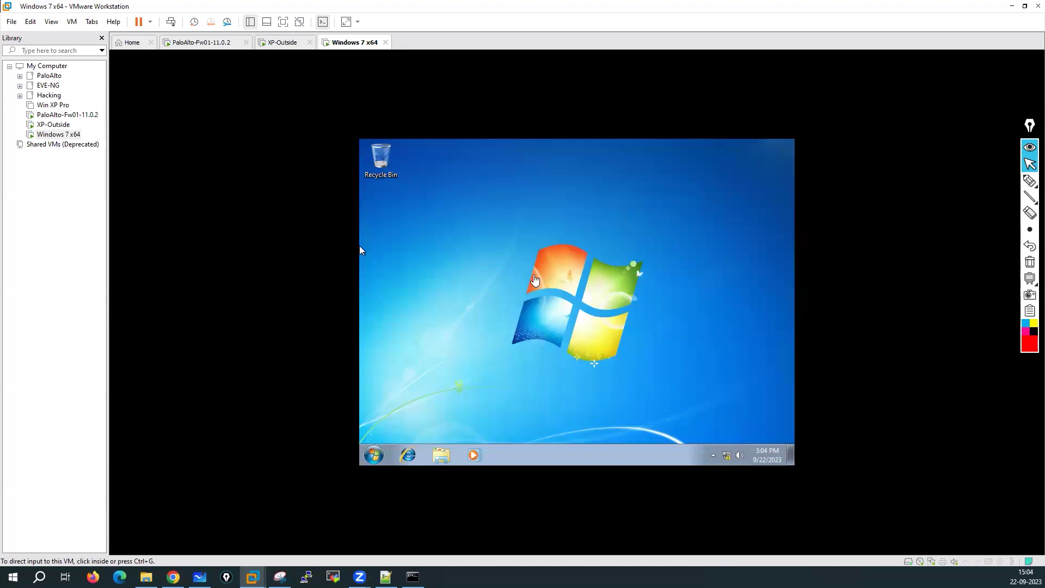
Step: Set the guest's screen resolution to 1680 × 1050 and keep the changes
click(527, 226)
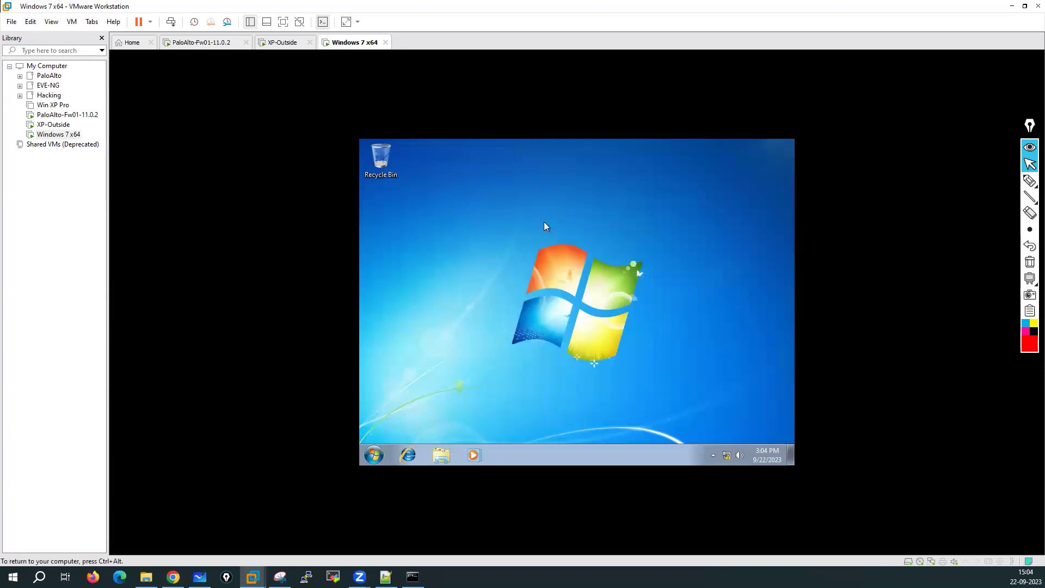
right_click(547, 241)
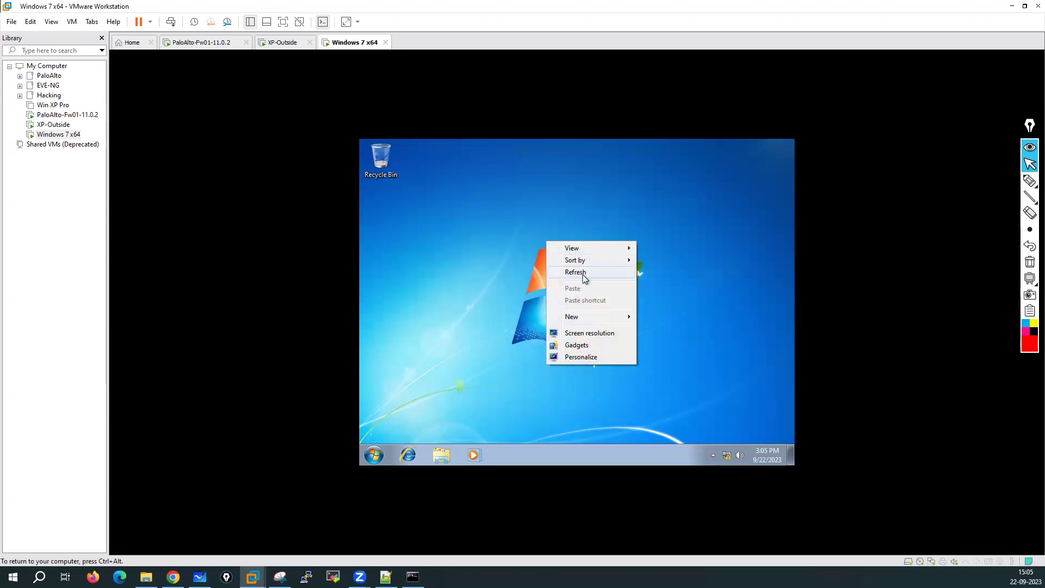
click(583, 277)
right_click(519, 220)
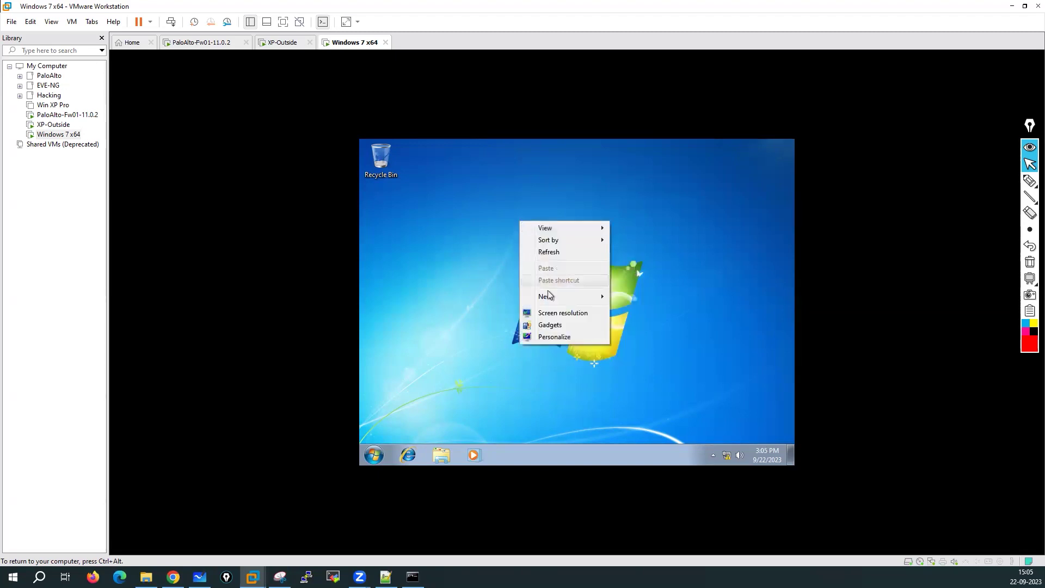
click(563, 314)
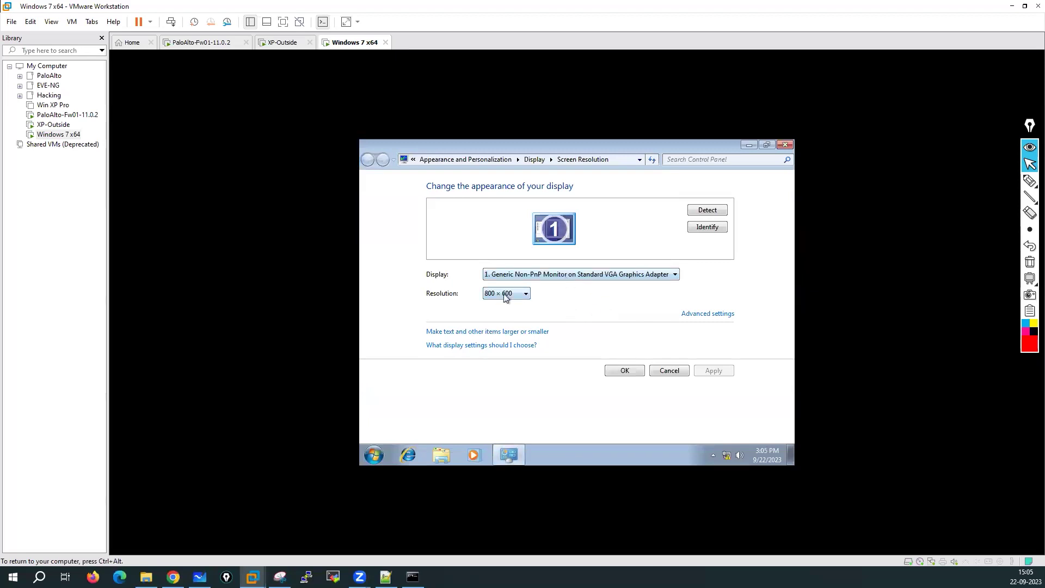
click(504, 294)
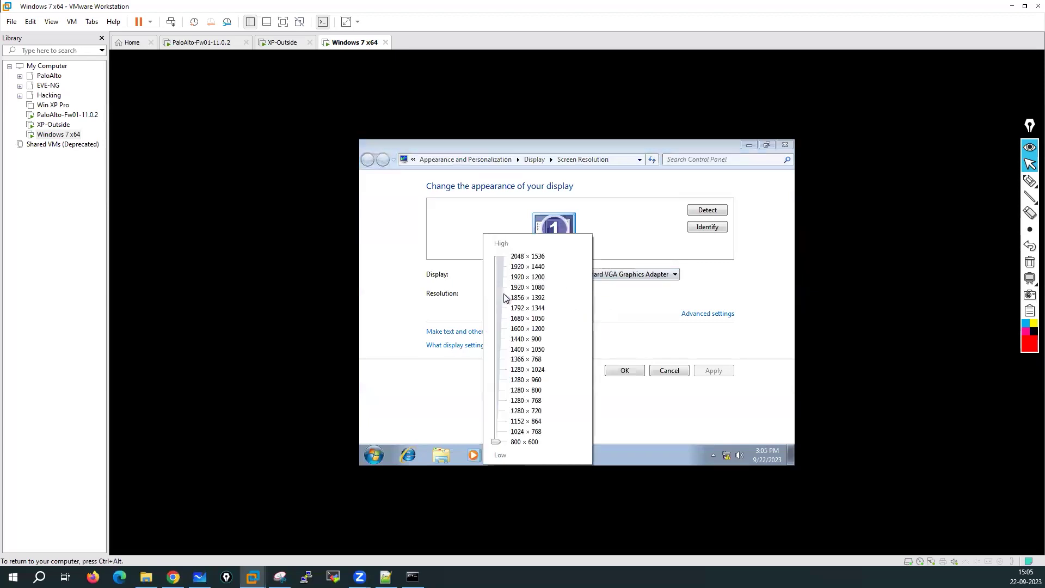
click(539, 321)
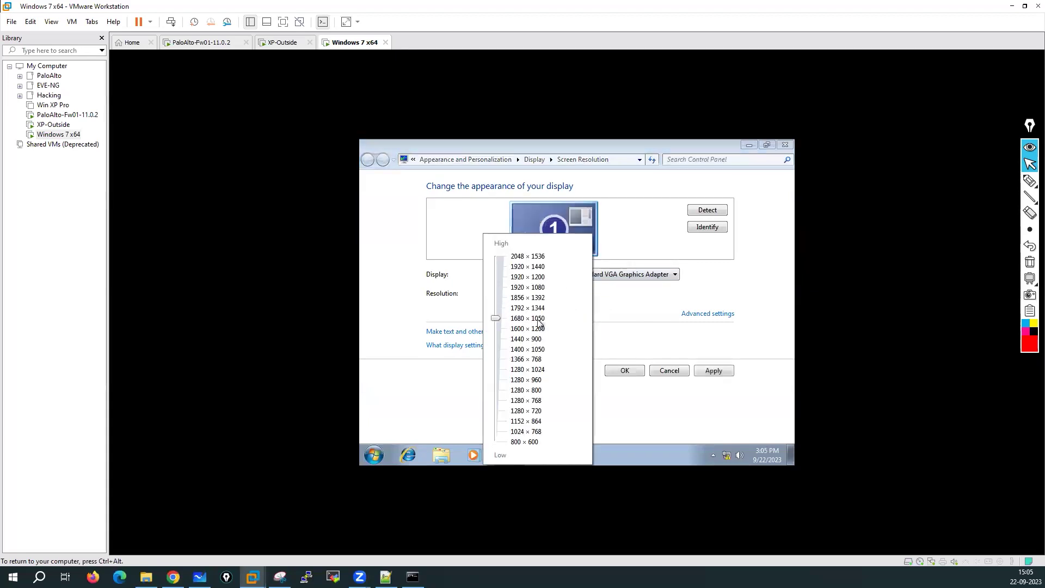
click(713, 377)
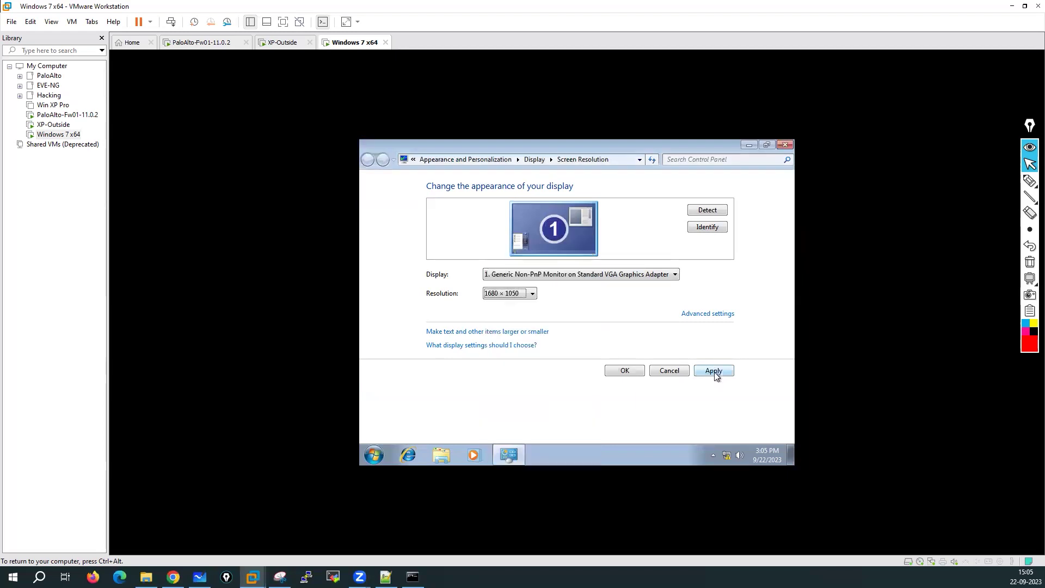
click(625, 371)
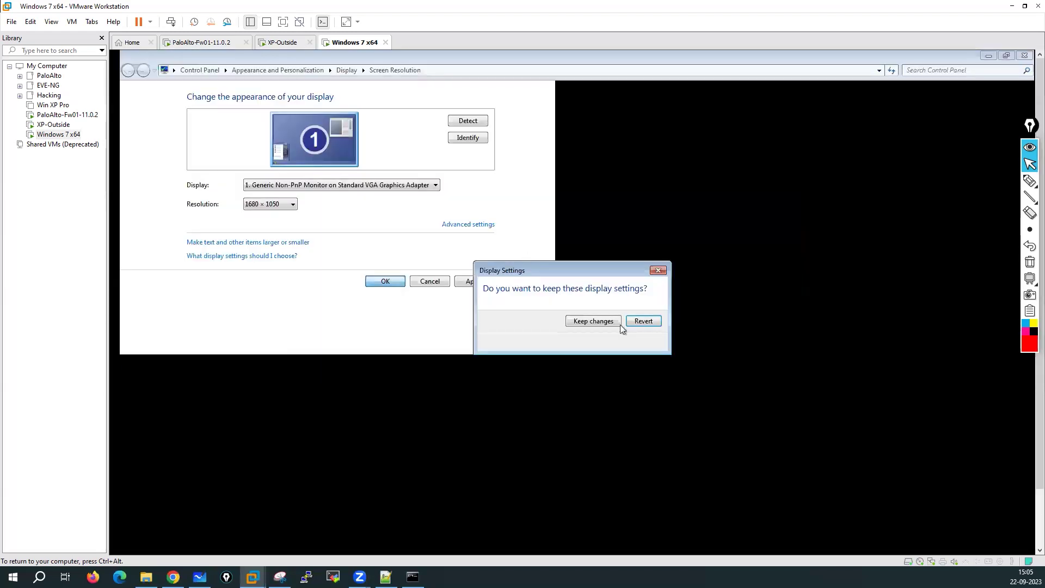
click(590, 324)
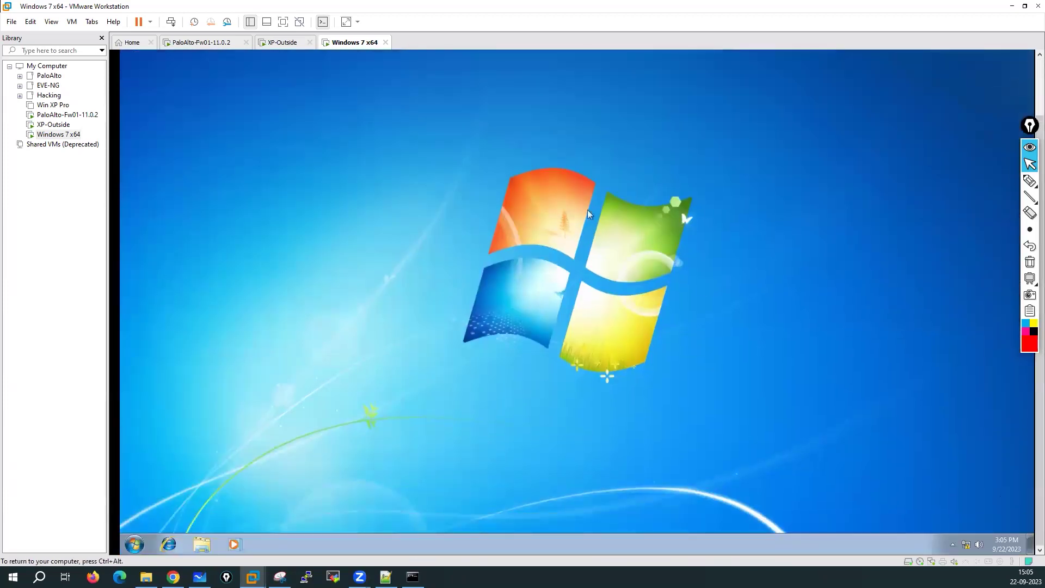
Step: Lower the guest's screen resolution to 1440 × 900, then apply and confirm it
right_click(545, 169)
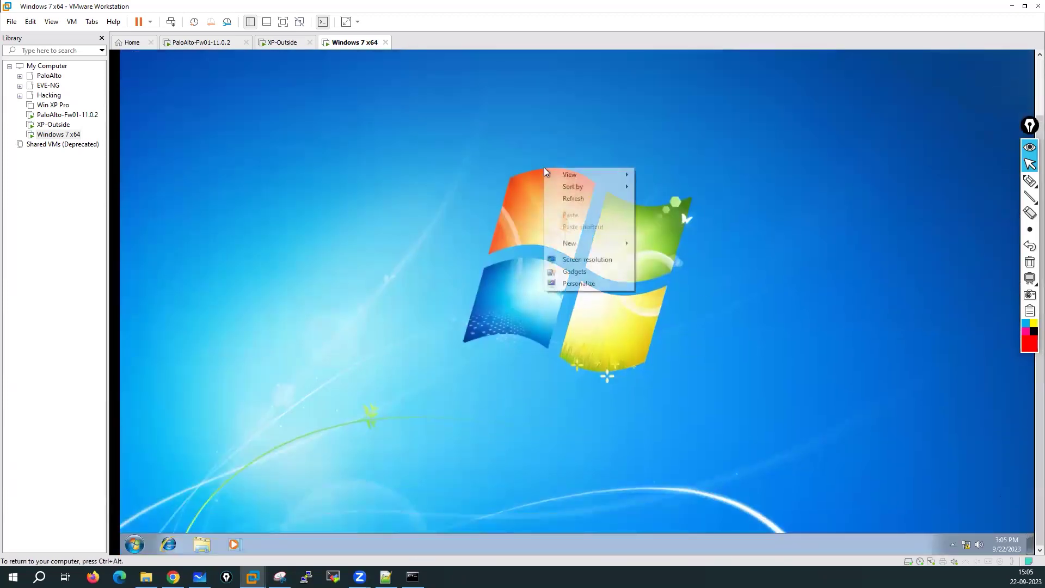
click(586, 260)
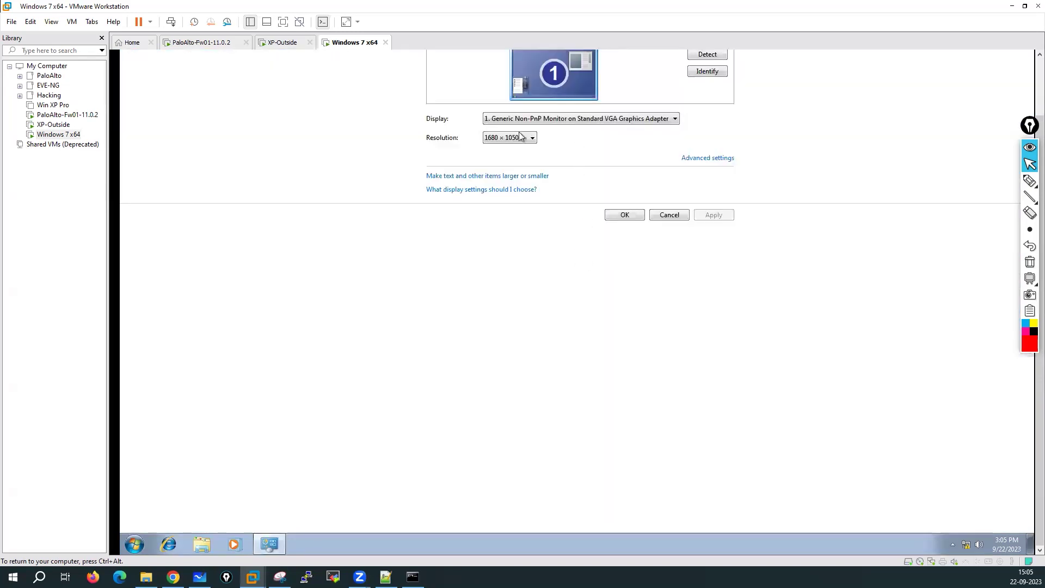
click(518, 139)
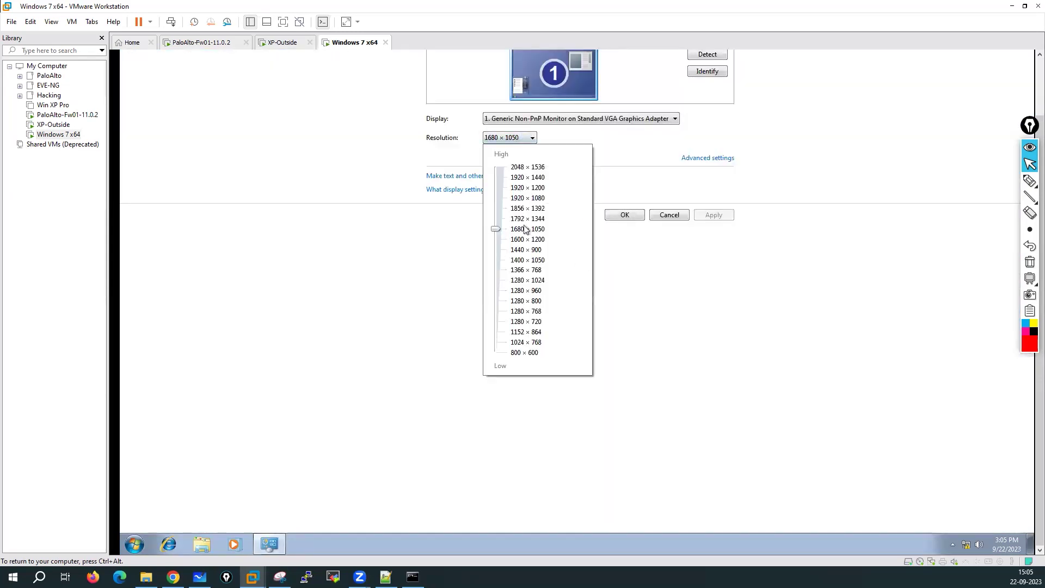
click(524, 252)
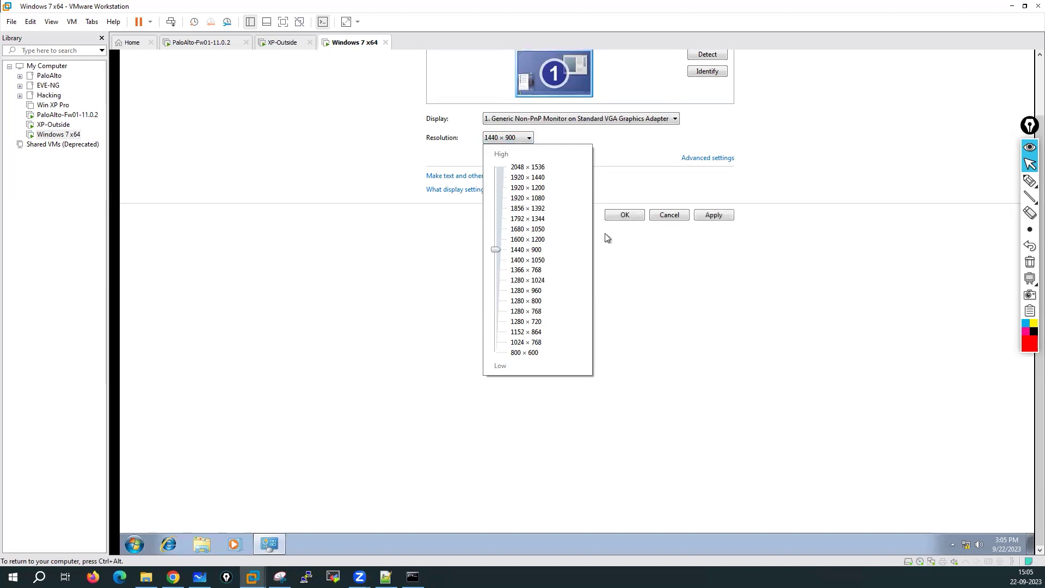
click(713, 216)
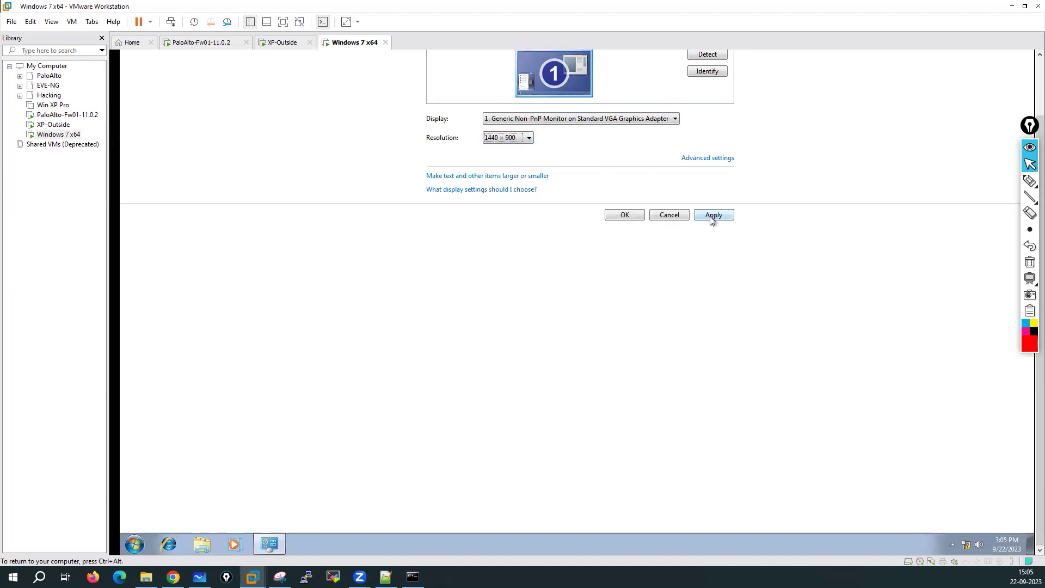
click(711, 217)
click(601, 288)
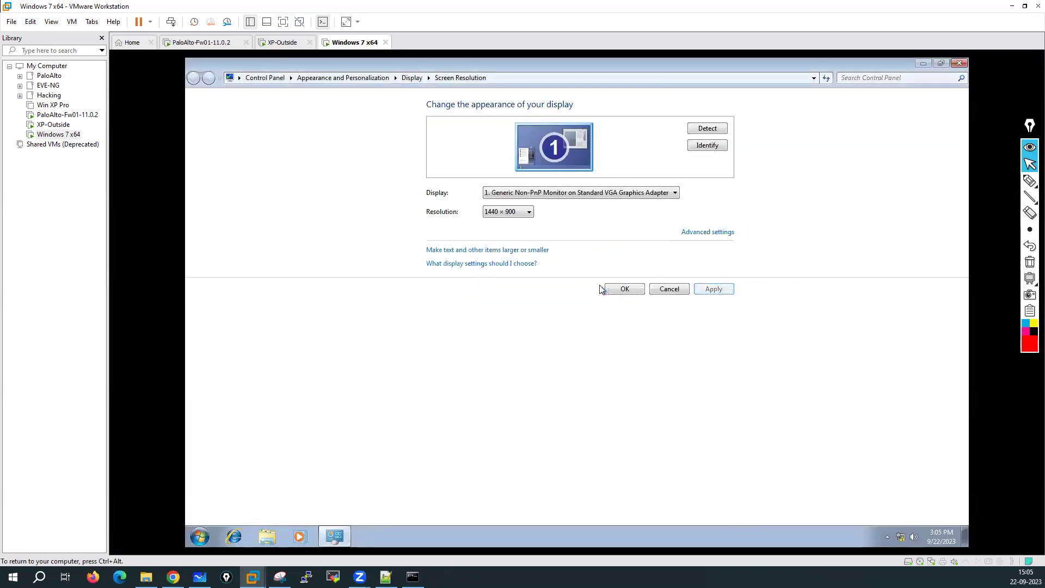
click(629, 289)
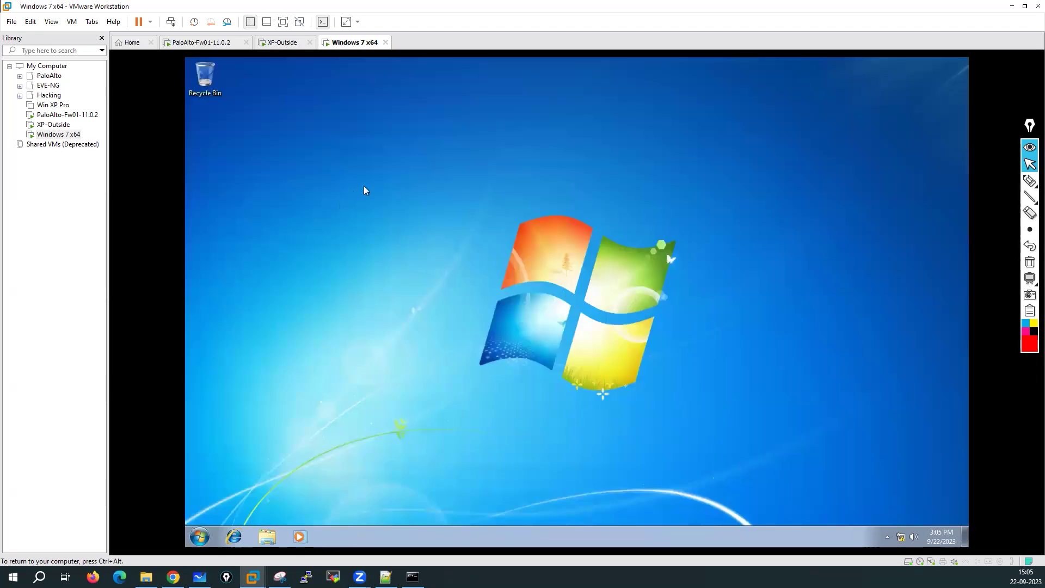
Step: Run ncpa.cpl and open the IPv4 properties of Local Area Connection
right_click(364, 146)
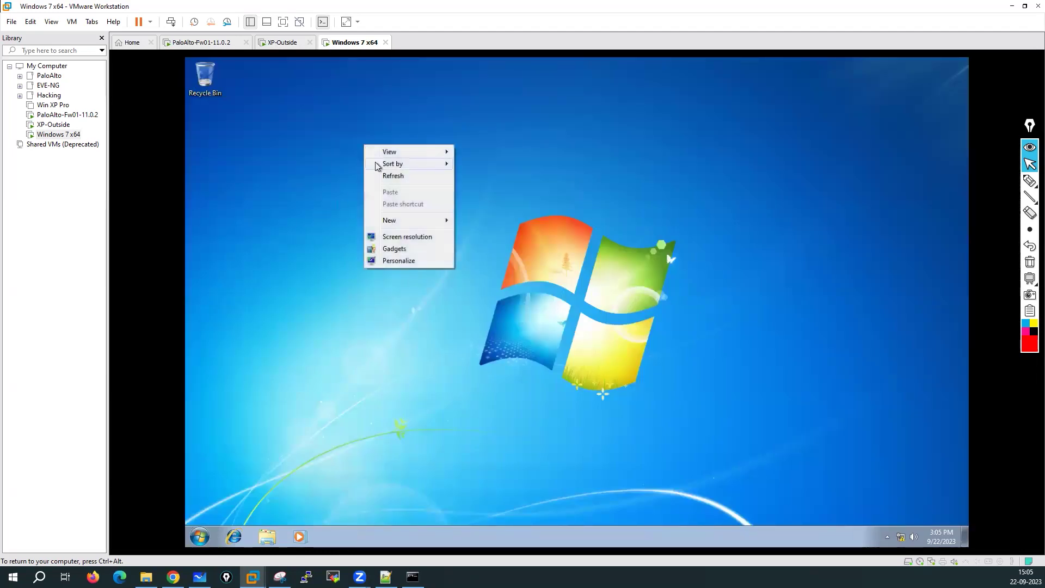
click(381, 175)
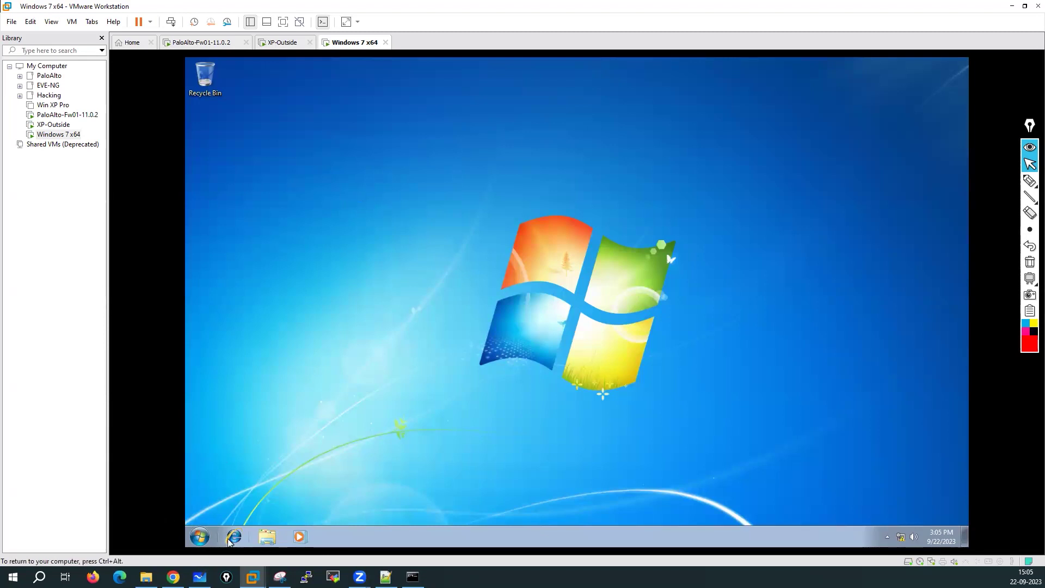
click(197, 539)
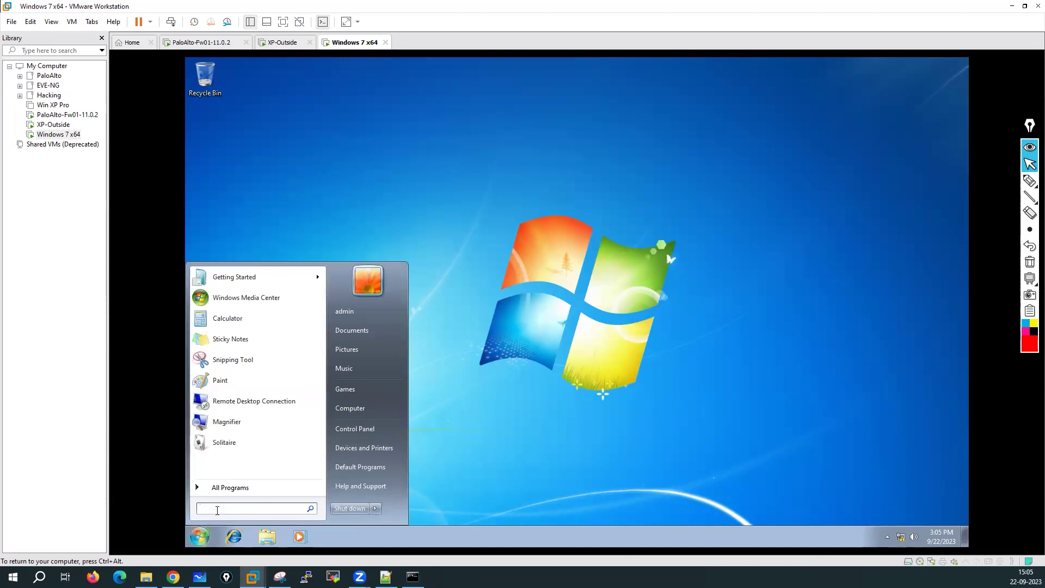
text(ncpa.cpl)
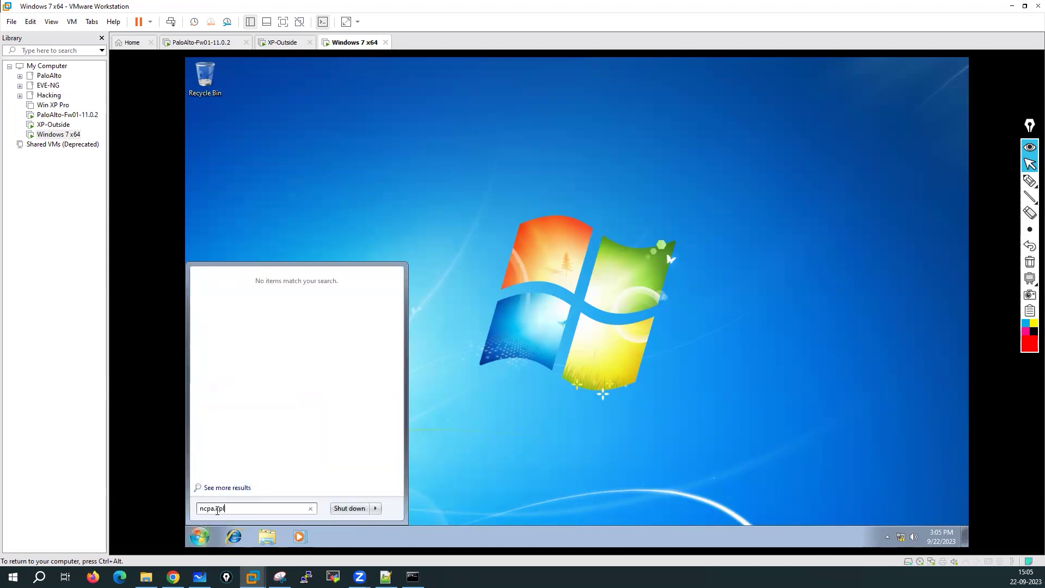
key(Return)
double_click(396, 117)
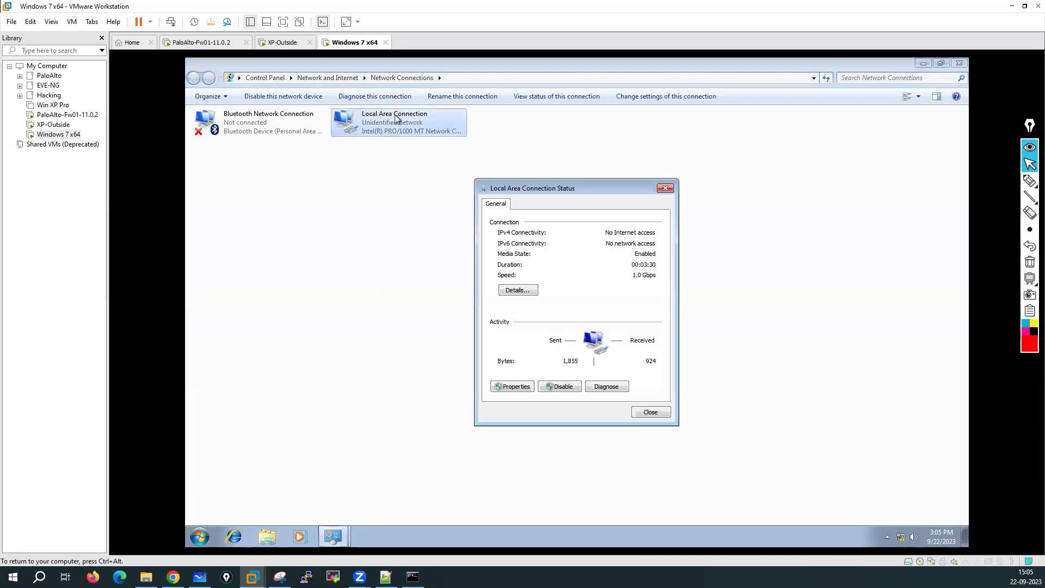
click(506, 386)
double_click(589, 321)
Step: Set static IP 10.1.1.80, mask 255.255.255.0, gateway 10.1.1.250, and confirm the dialogs
click(551, 314)
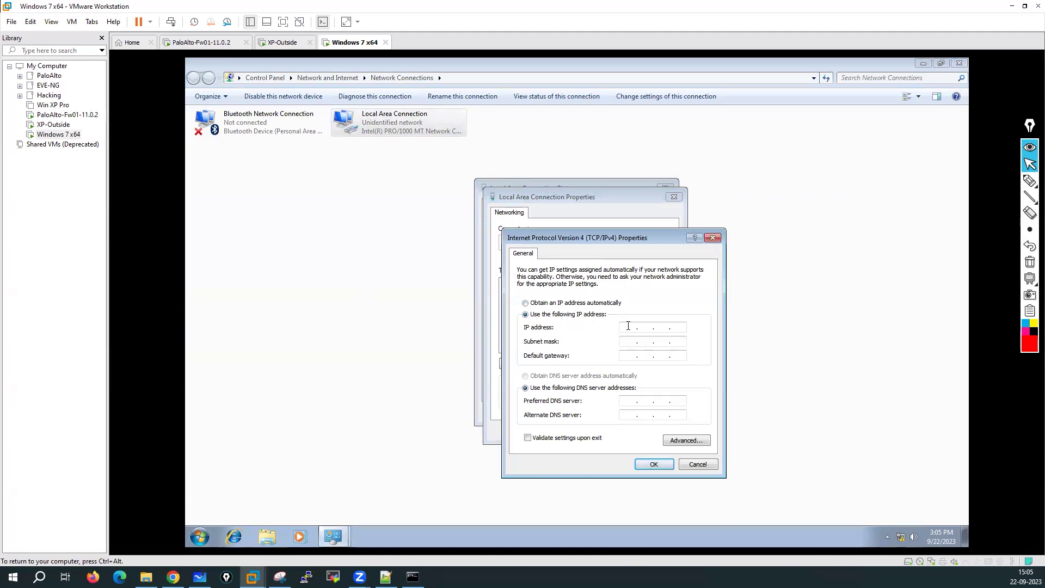
text(10 . 1 . 1 . 80)
key(Tab)
text(2)
text(2)
text(10.1..)
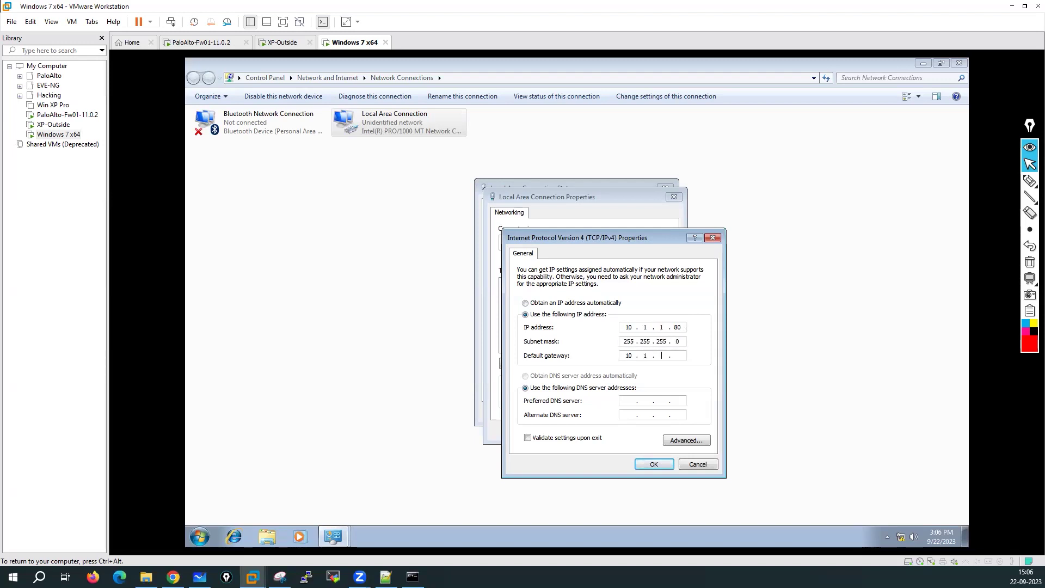
key(Tab)
key(Tab)
click(667, 466)
click(615, 430)
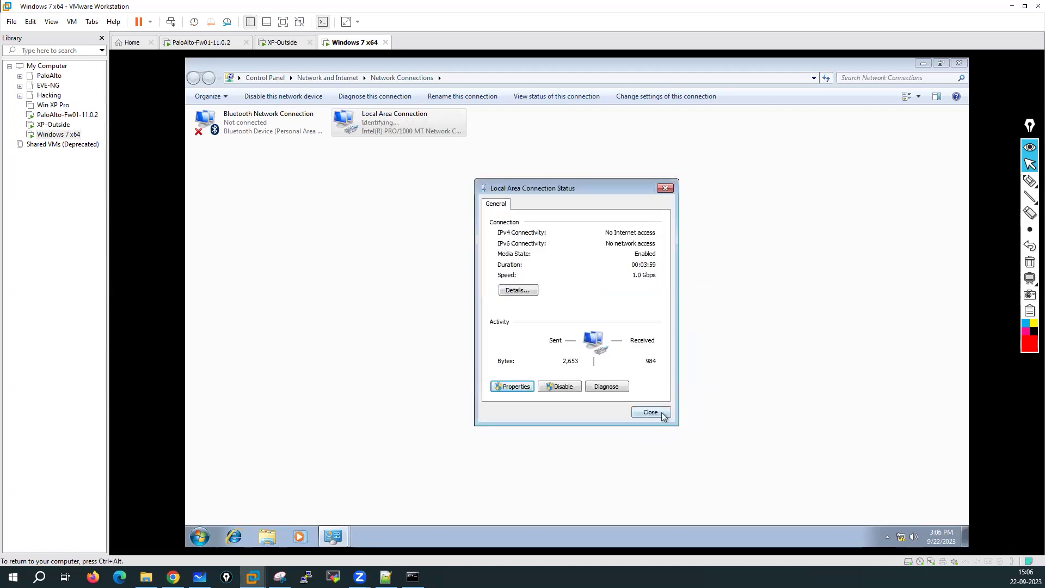
click(653, 412)
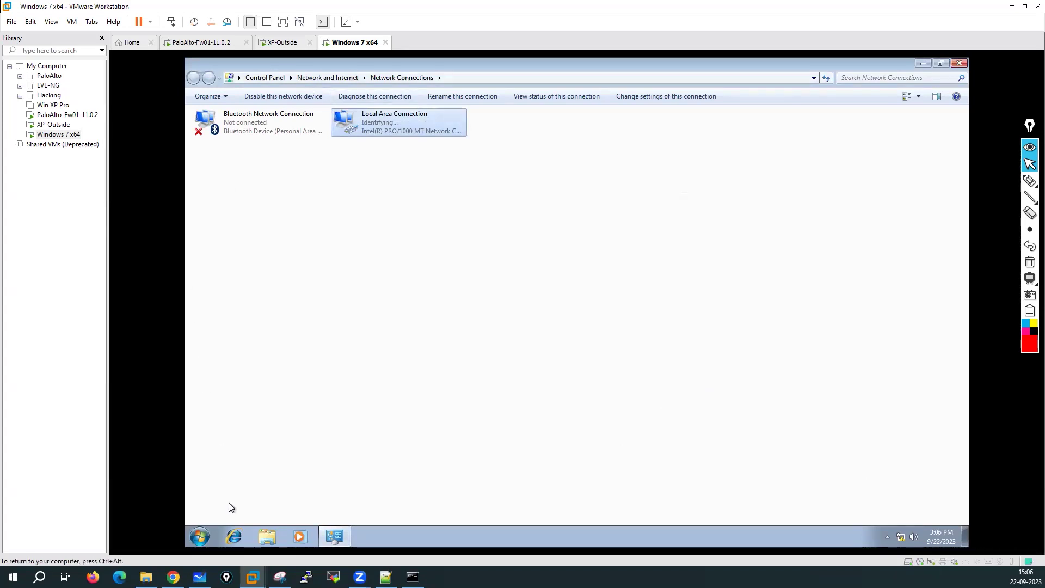
Step: Open Command Prompt and ping 10.1.1.1, stopping it with Ctrl+C
click(200, 537)
text(cmd)
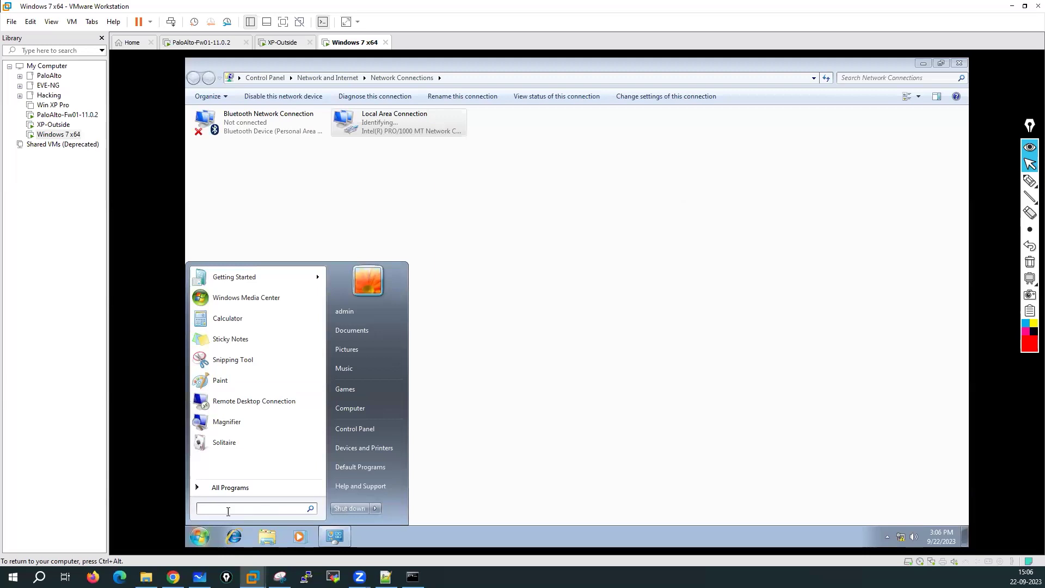
key(Return)
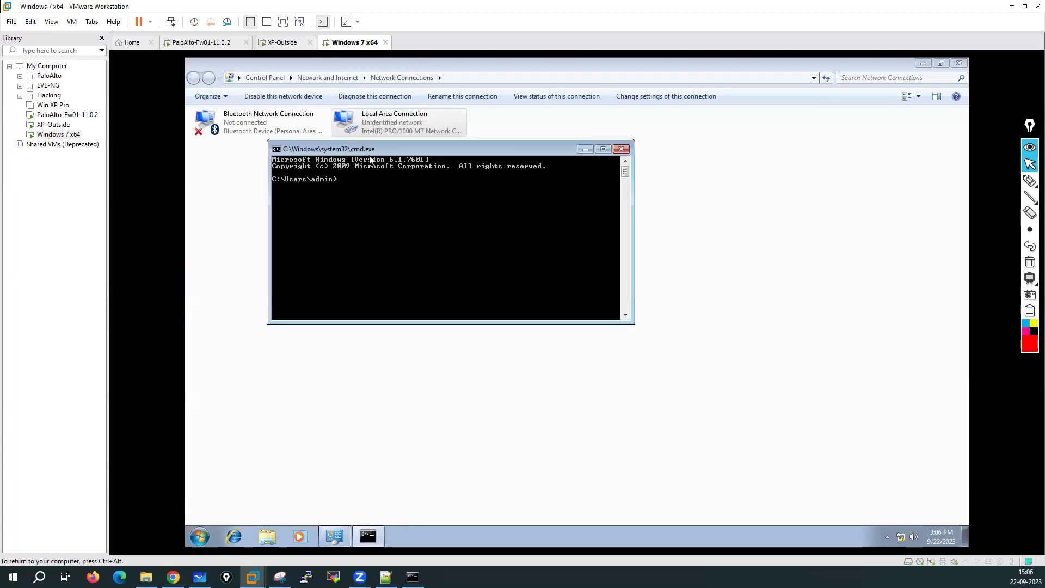
text(ping 10.1.1.1)
key(Return)
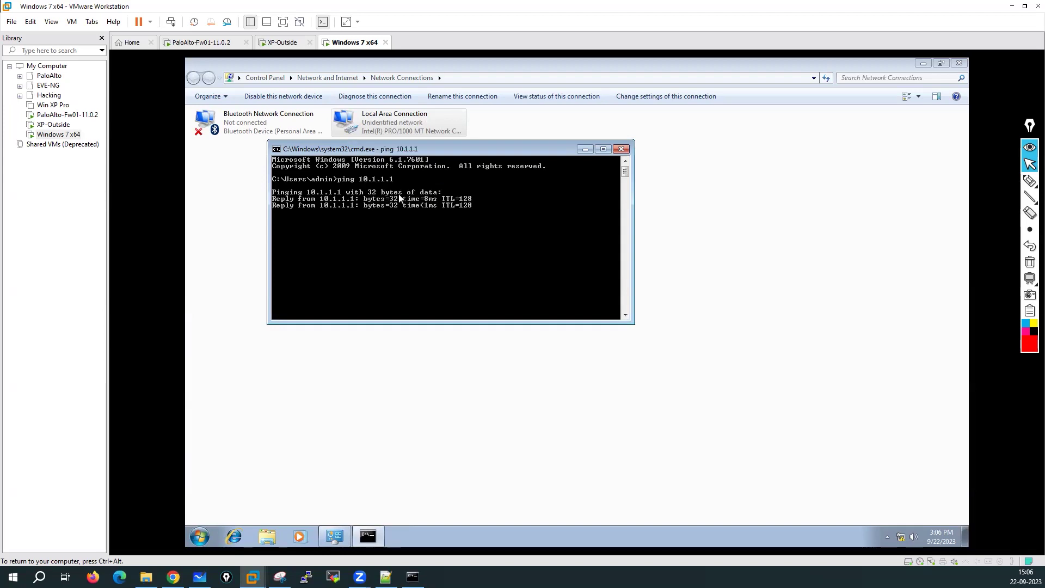
key(ctrl+c)
Step: Ping 10.1.1.70, then close Command Prompt and Network Connections
key(Up)
key(BackSpace)
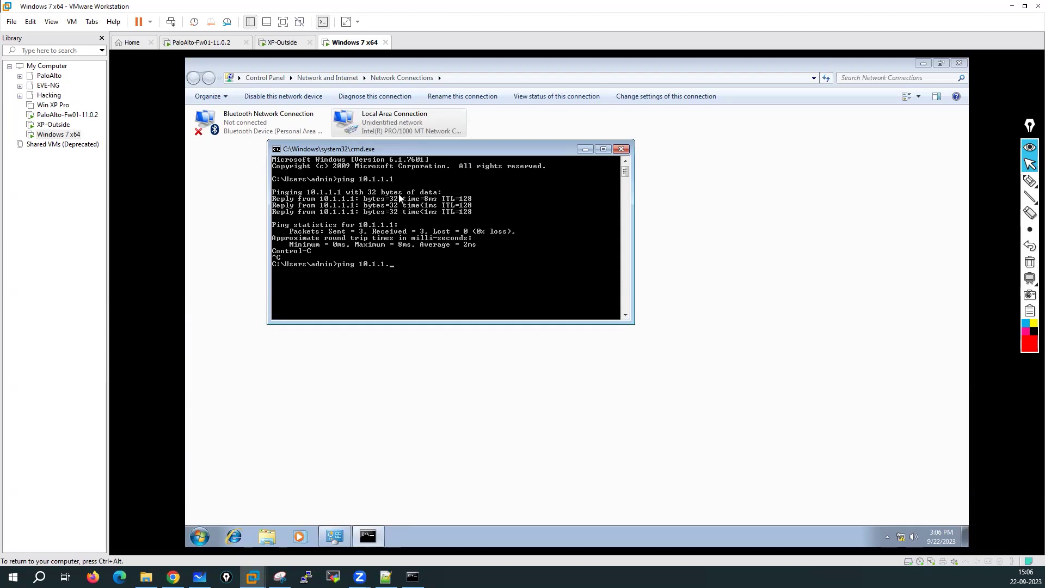
text(70)
key(Return)
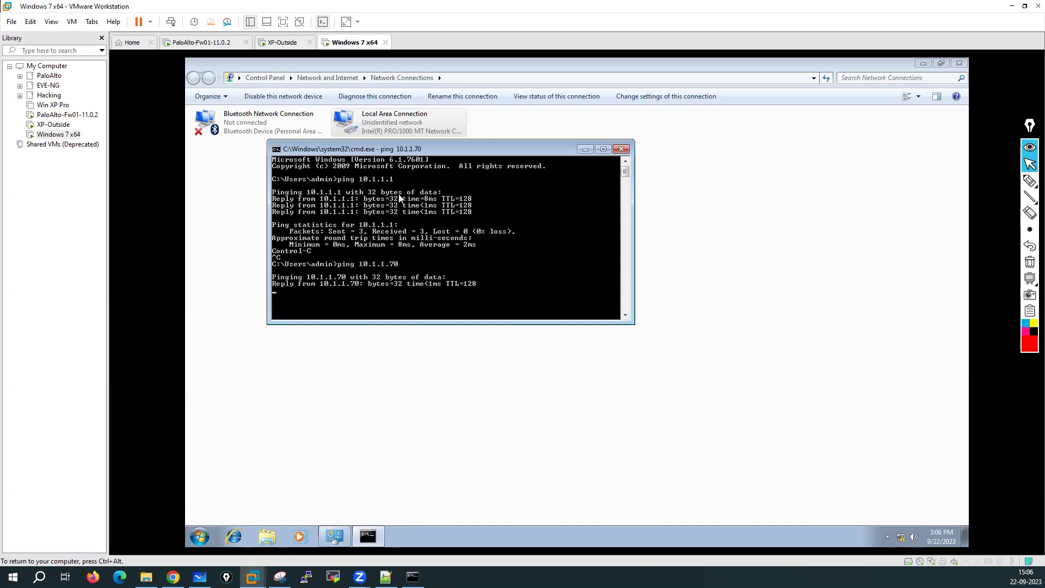
key(ctrl+c)
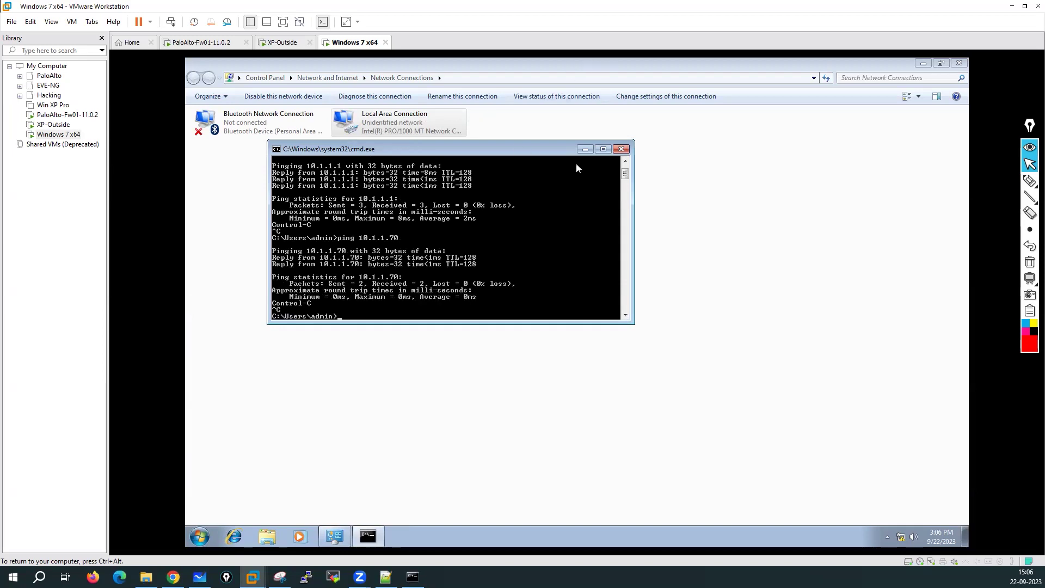
click(621, 149)
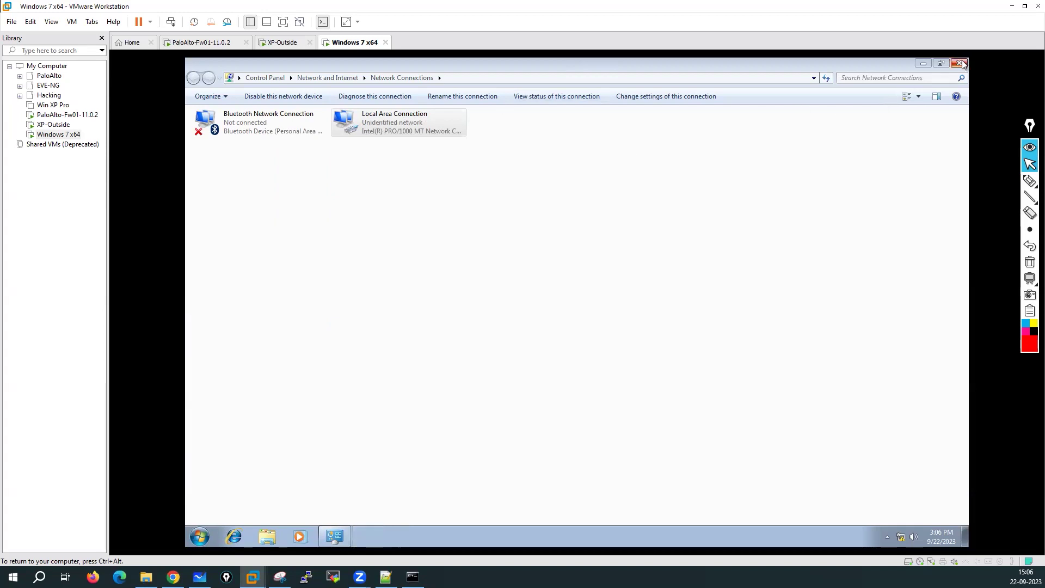
click(959, 62)
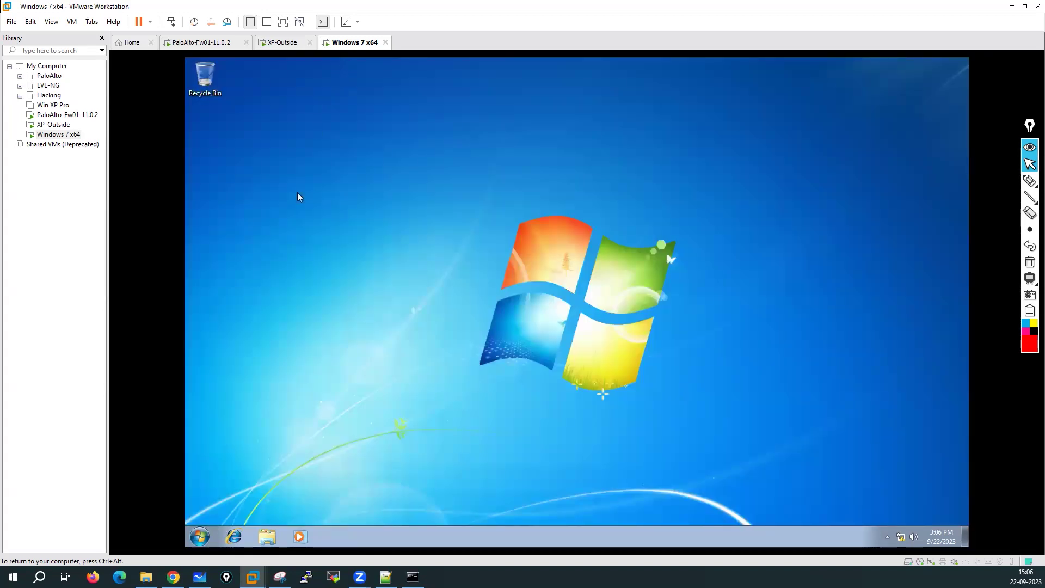
Step: Switch the VM's network adapter from Custom (VMnet1) to Bridged networking
click(200, 537)
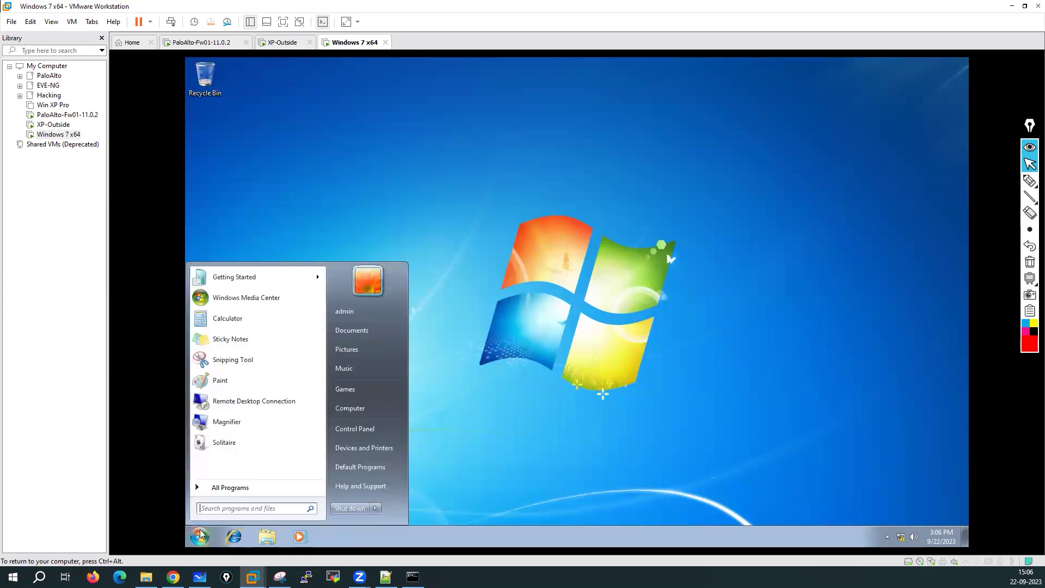
mouse_move(231, 280)
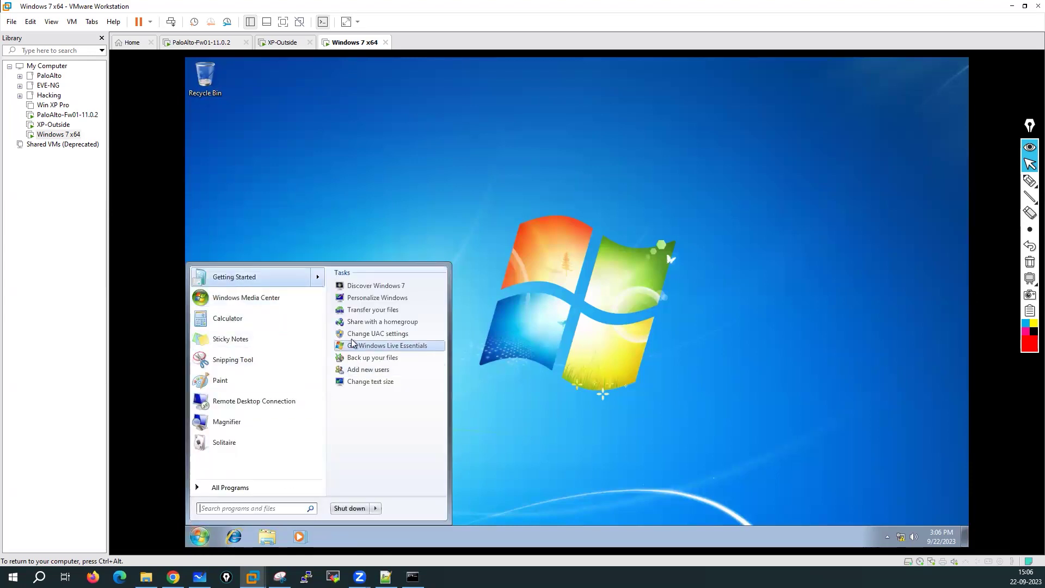
click(551, 427)
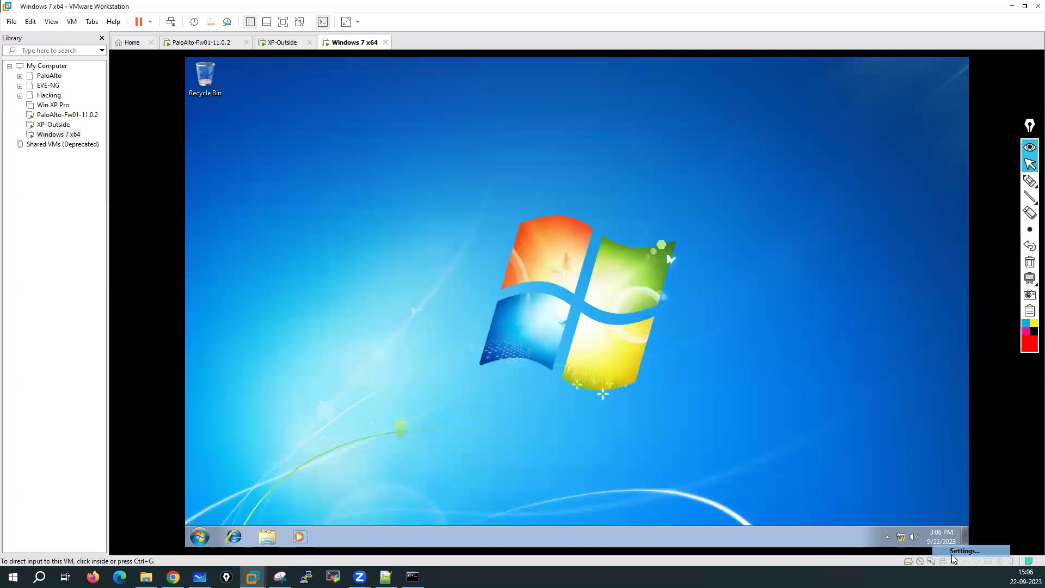
click(673, 315)
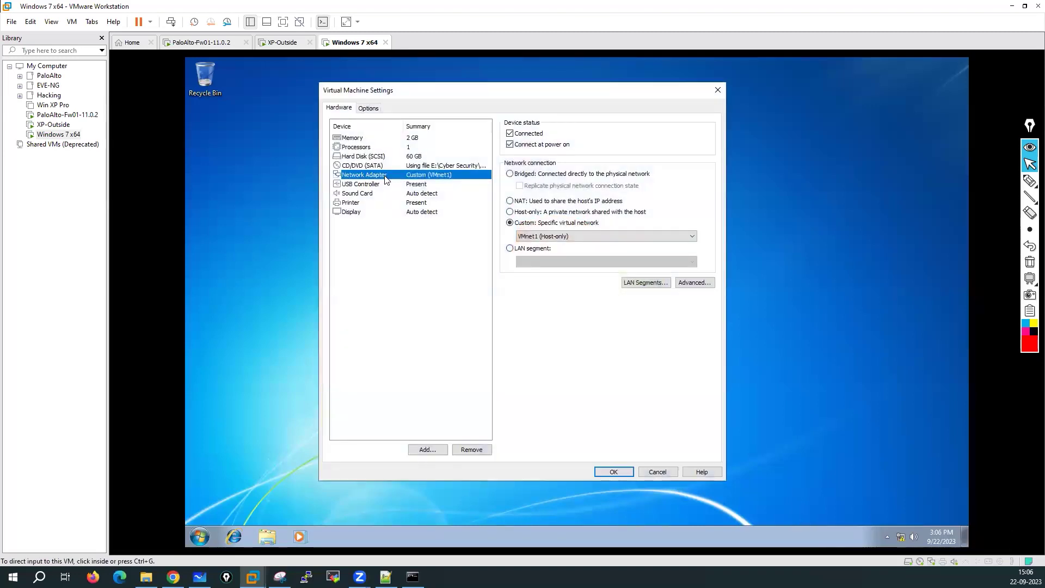
click(510, 173)
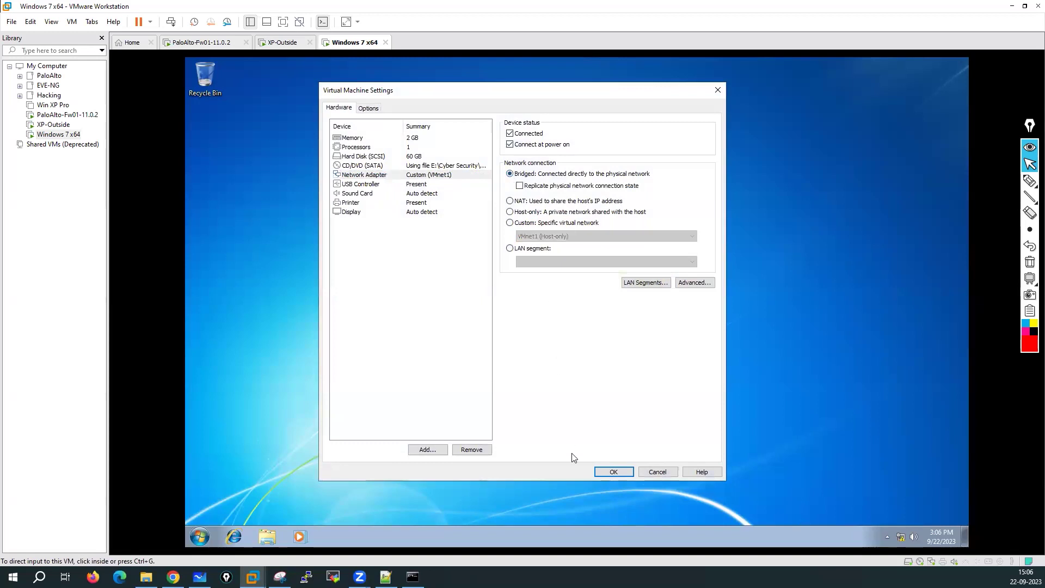
click(608, 472)
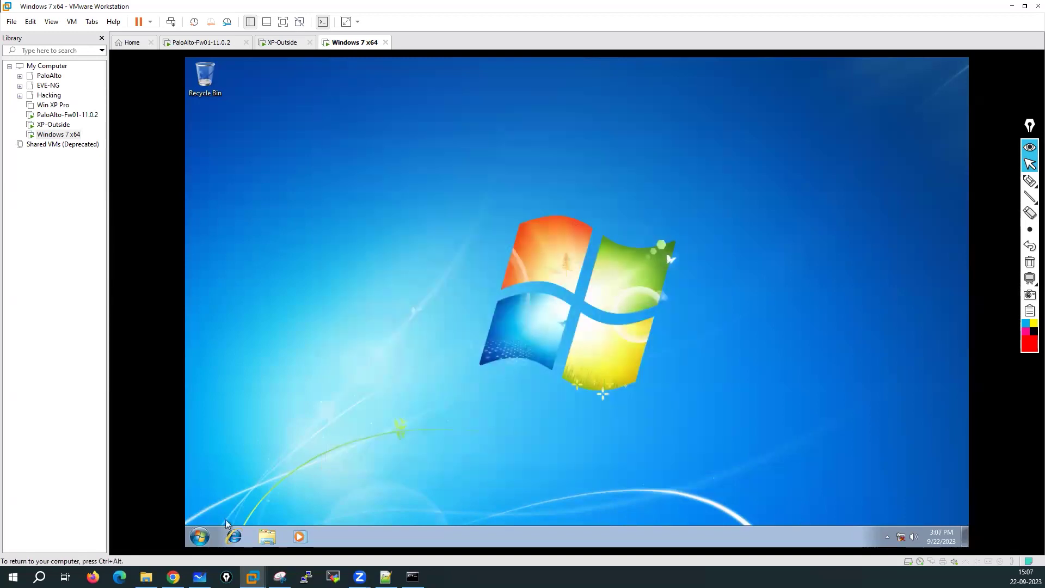
Step: Set Local Area Connection's IPv4 to obtain the IP address and DNS servers automatically
click(200, 538)
click(233, 509)
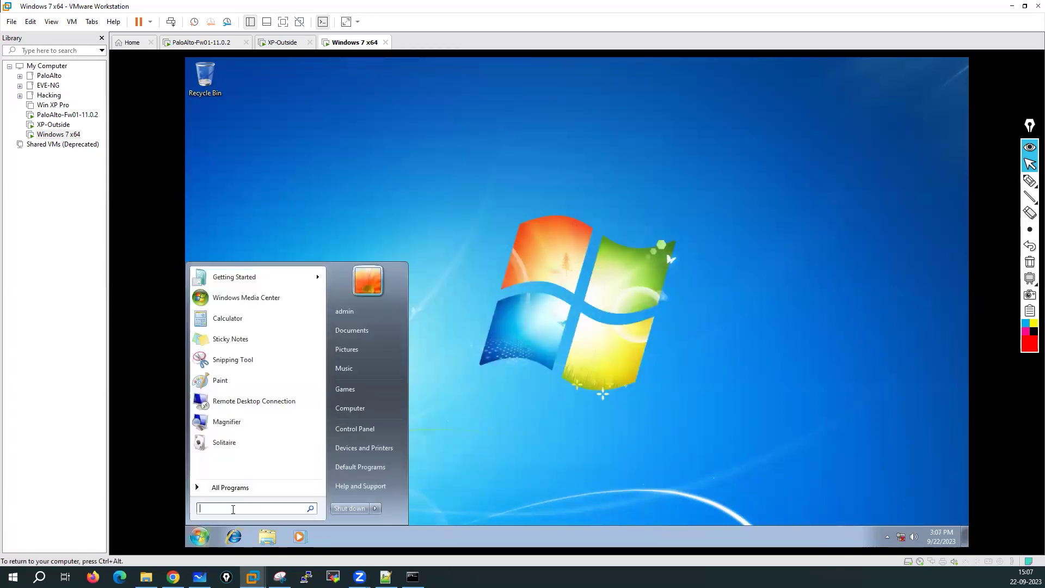
text(ncpa.cpl)
key(Return)
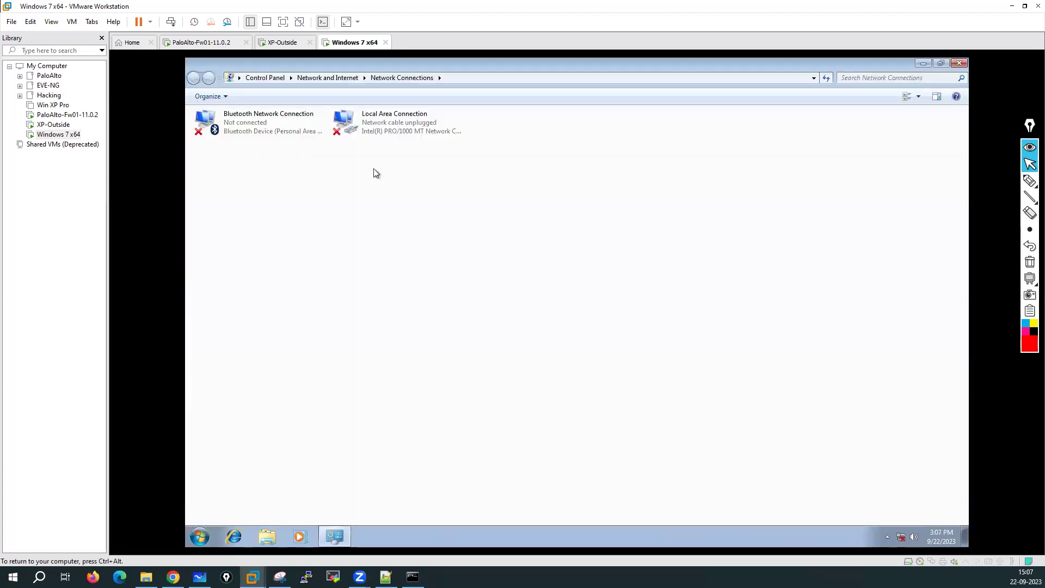
right_click(376, 123)
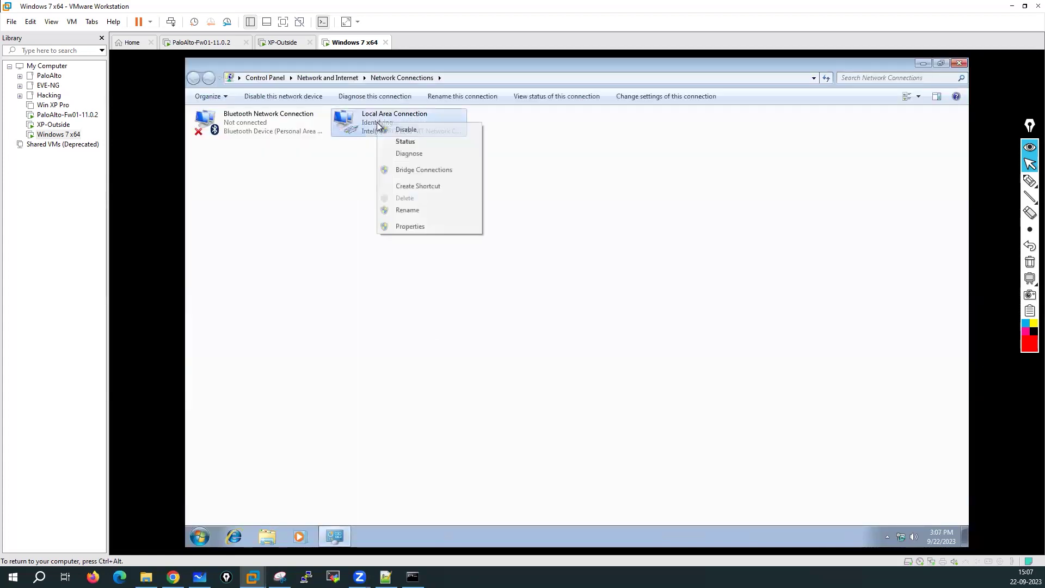
click(403, 143)
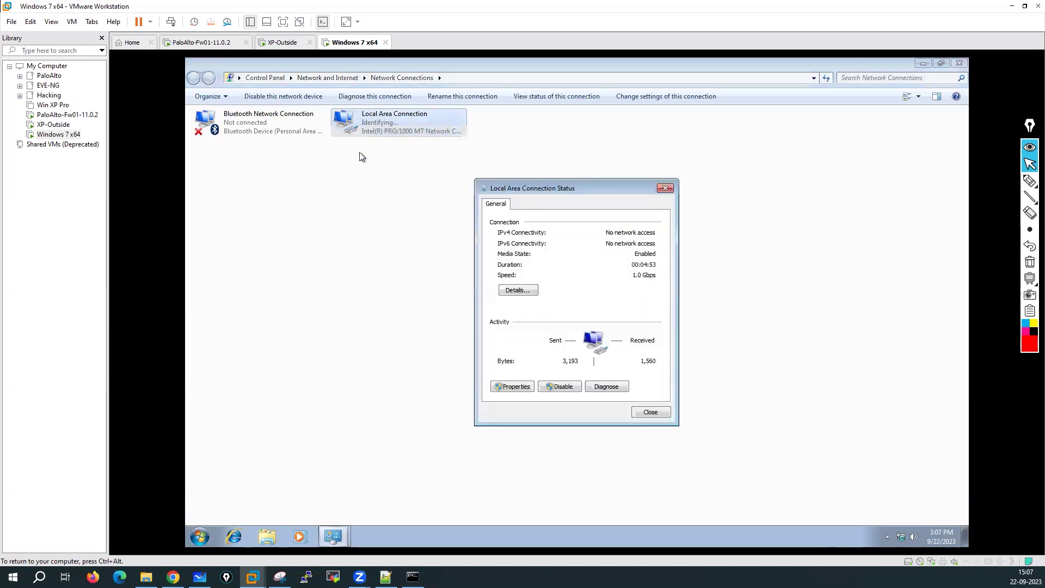
click(507, 388)
double_click(569, 321)
click(555, 302)
click(547, 376)
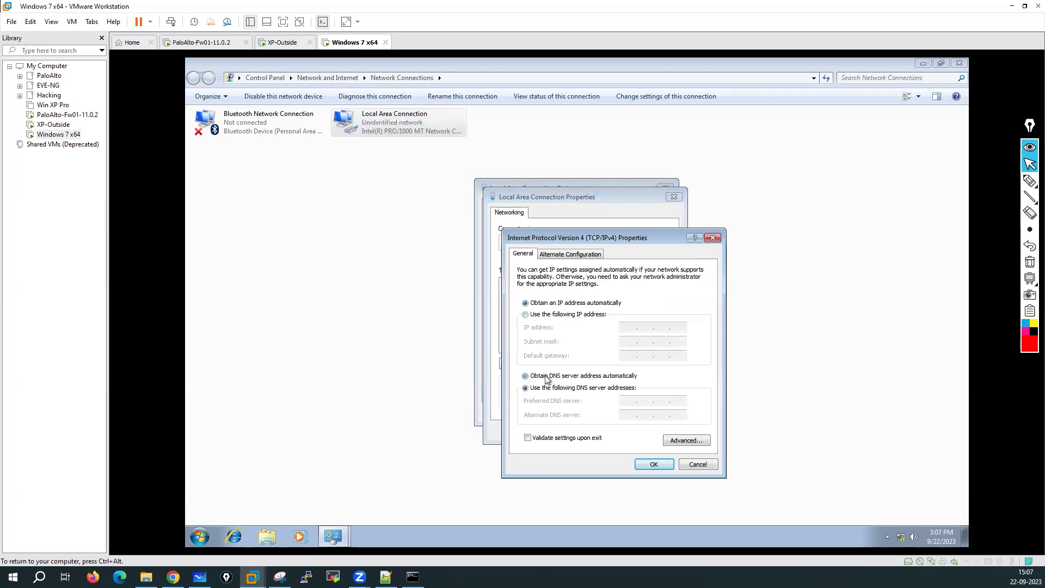
click(649, 466)
click(611, 430)
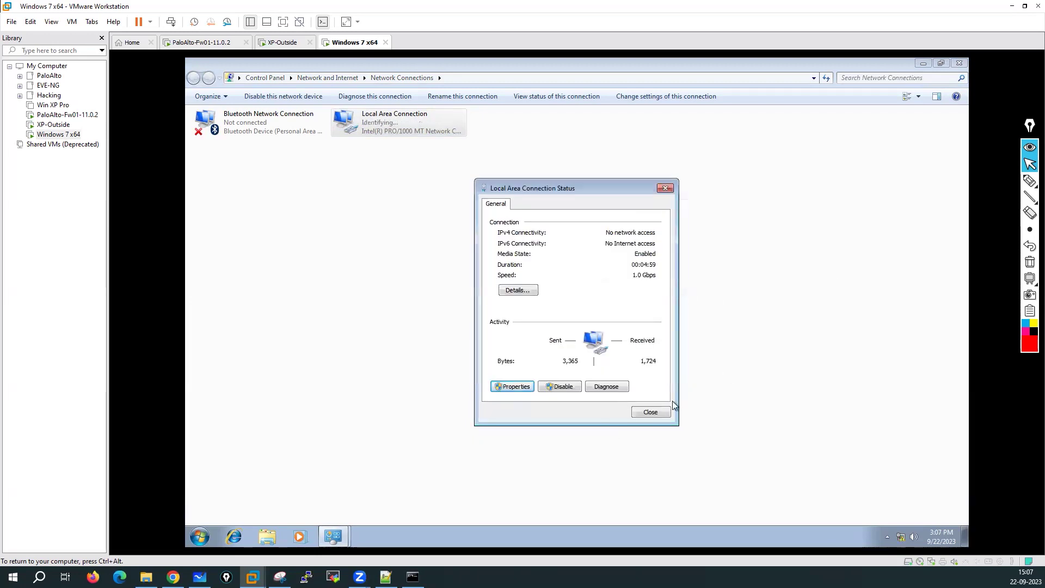
click(661, 413)
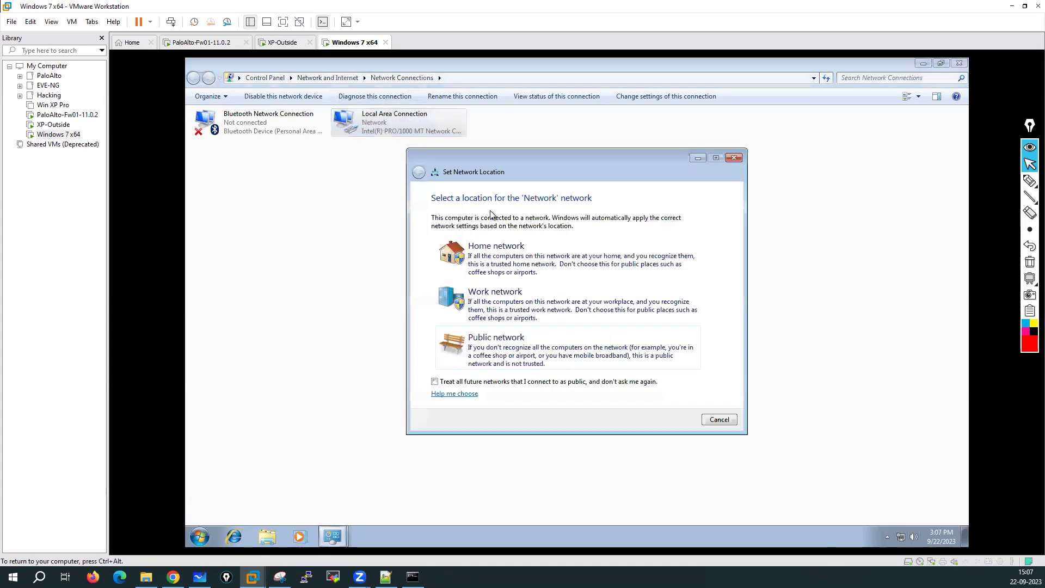
Step: Check the DHCP-assigned address 192.168.1.20 in connection details, then close the network windows
click(719, 420)
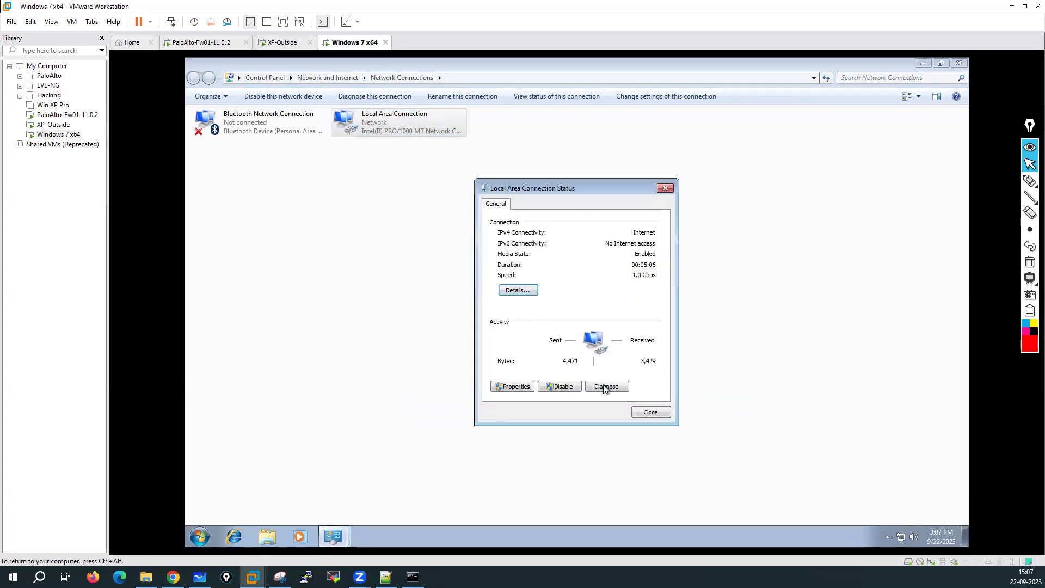
click(520, 291)
click(578, 284)
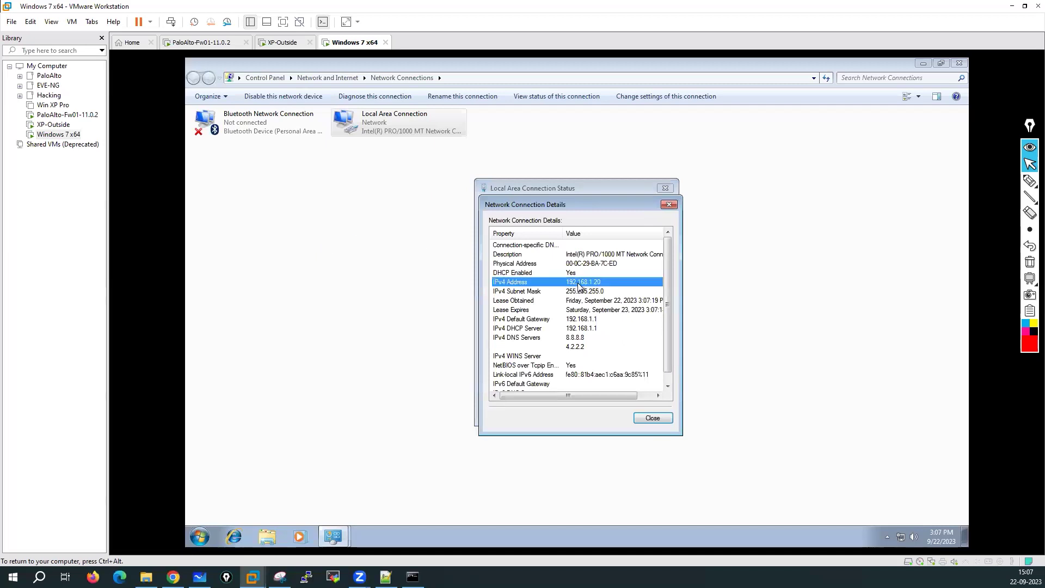
click(587, 293)
click(588, 311)
click(652, 418)
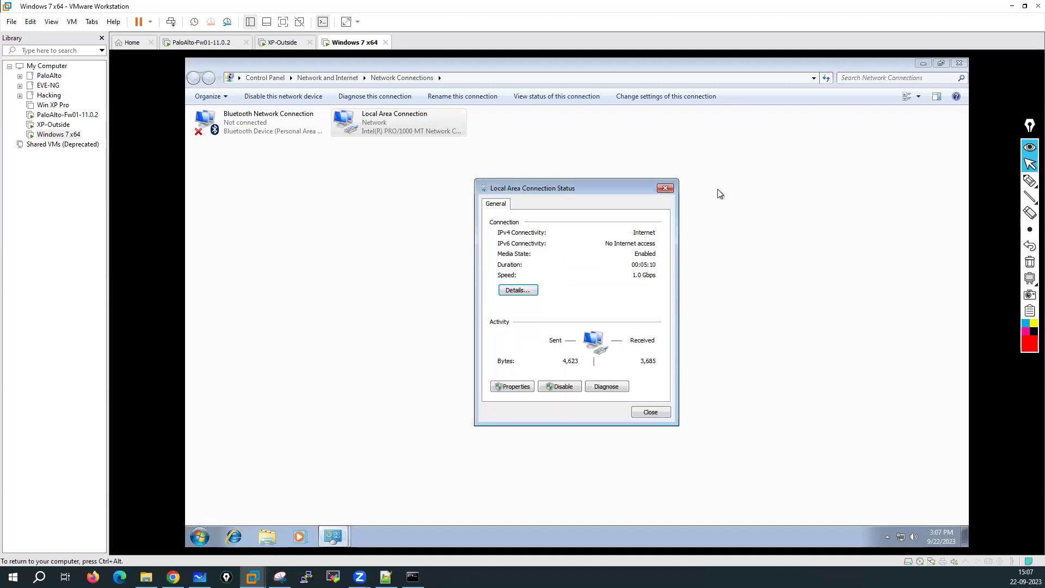
click(668, 189)
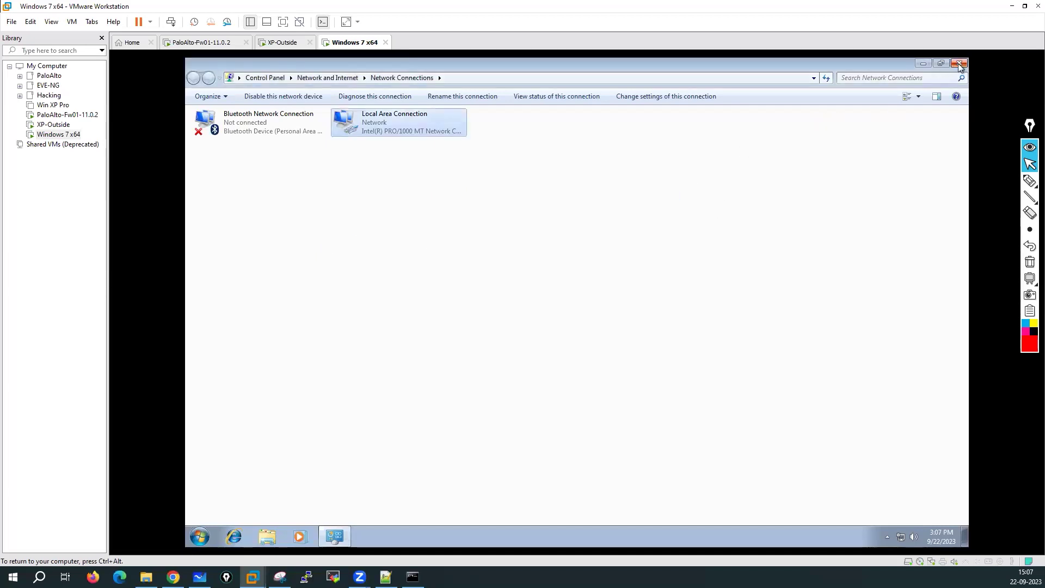
click(959, 65)
Step: Launch Internet Explorer and dismiss the IE8 first-run setup
click(234, 537)
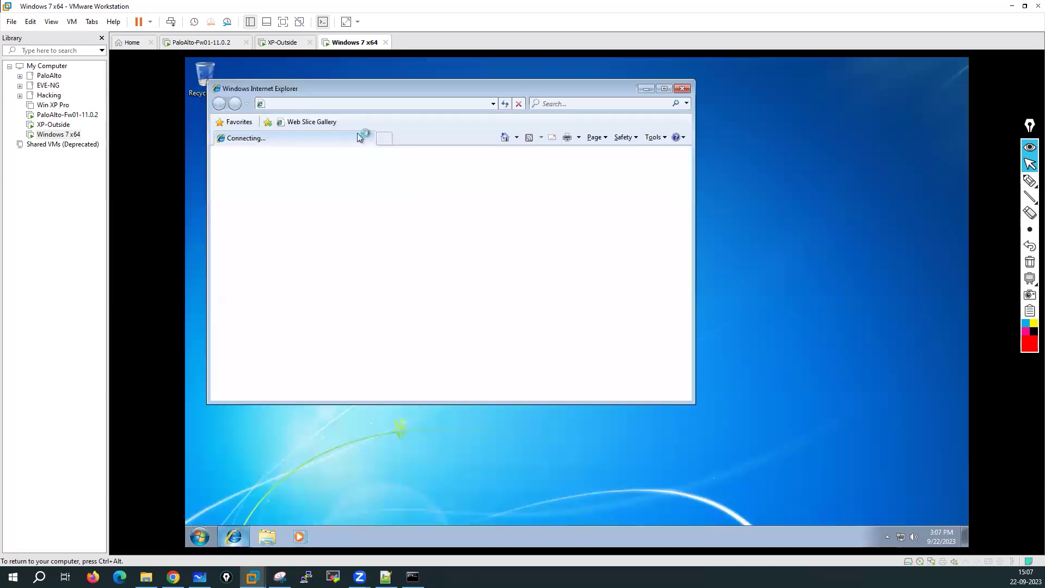
text(google)
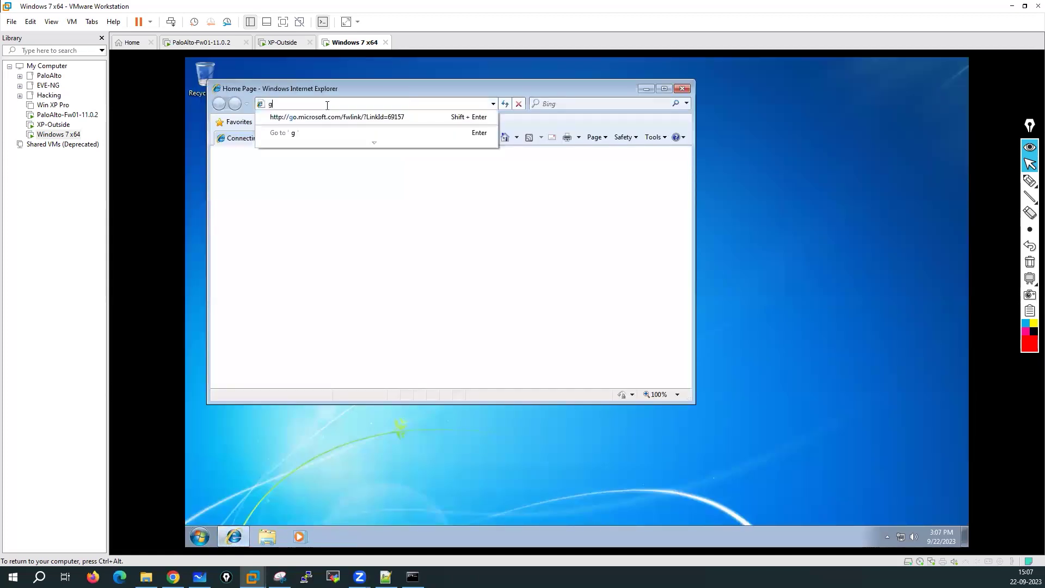
key(Return)
key(Return)
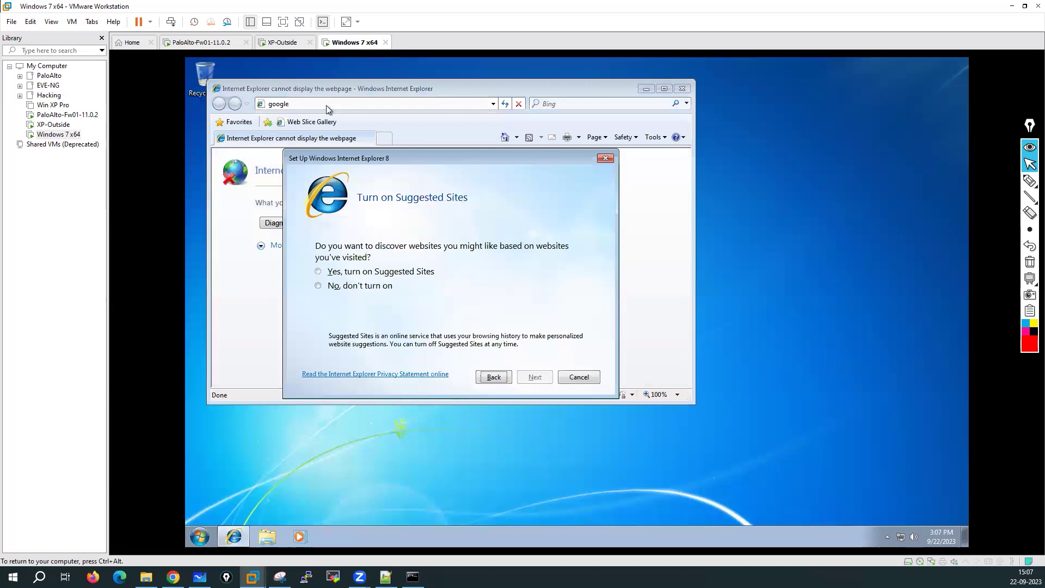
click(580, 376)
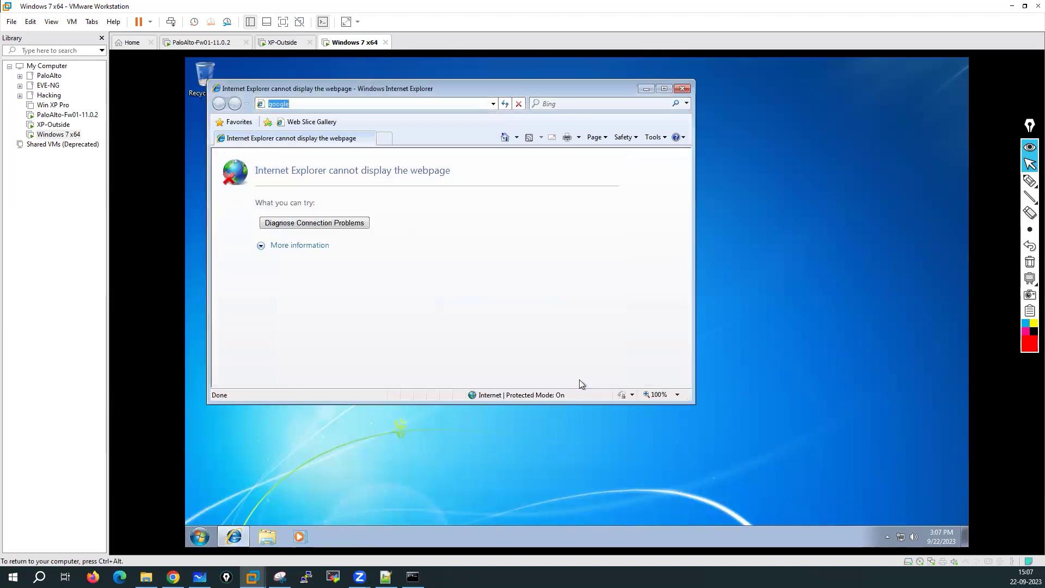
Step: Go to google.com and search for firefox
click(326, 108)
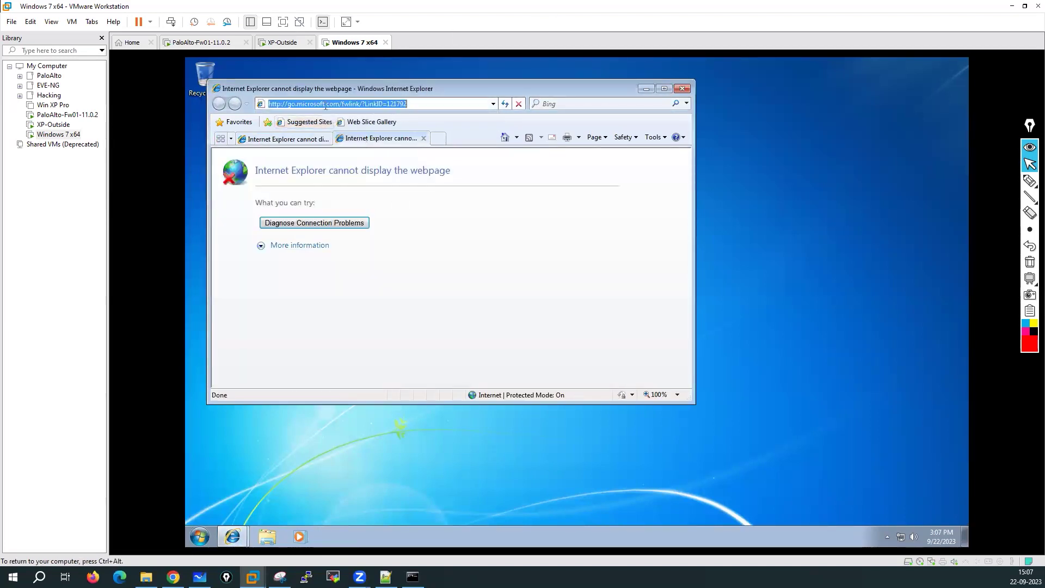
text(google)
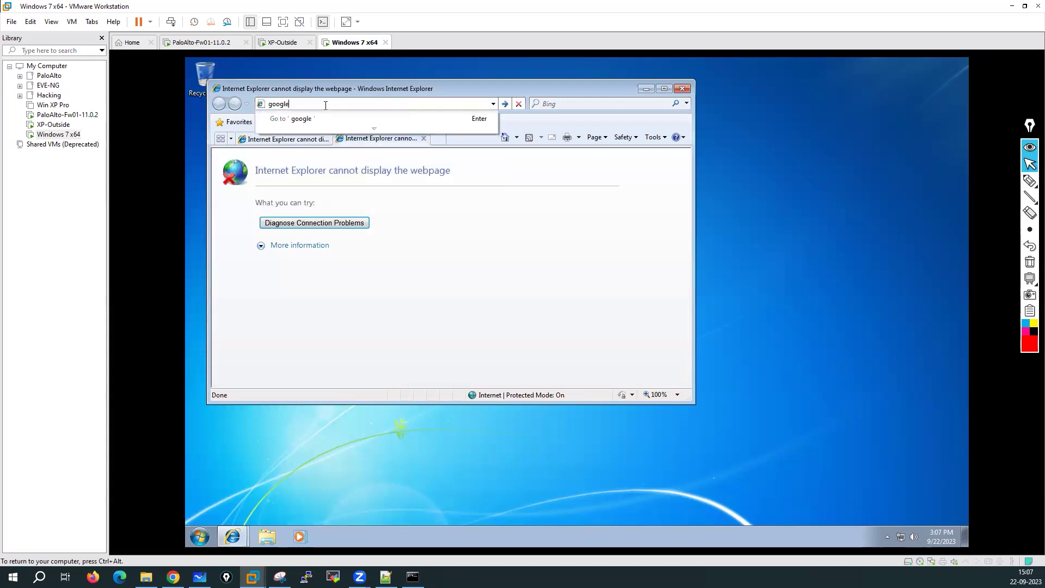
text(.com)
key(Return)
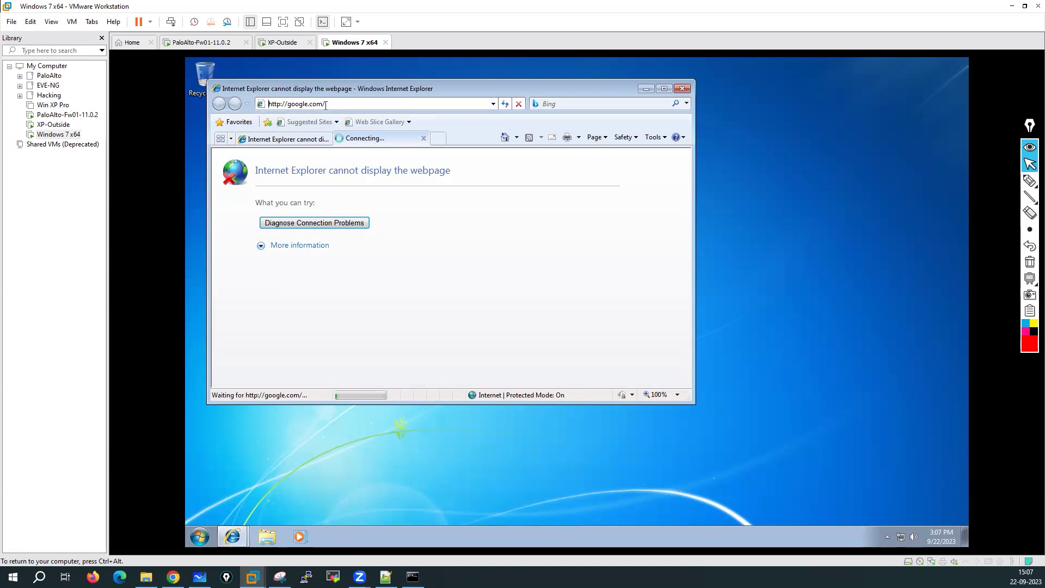
middle_click(287, 143)
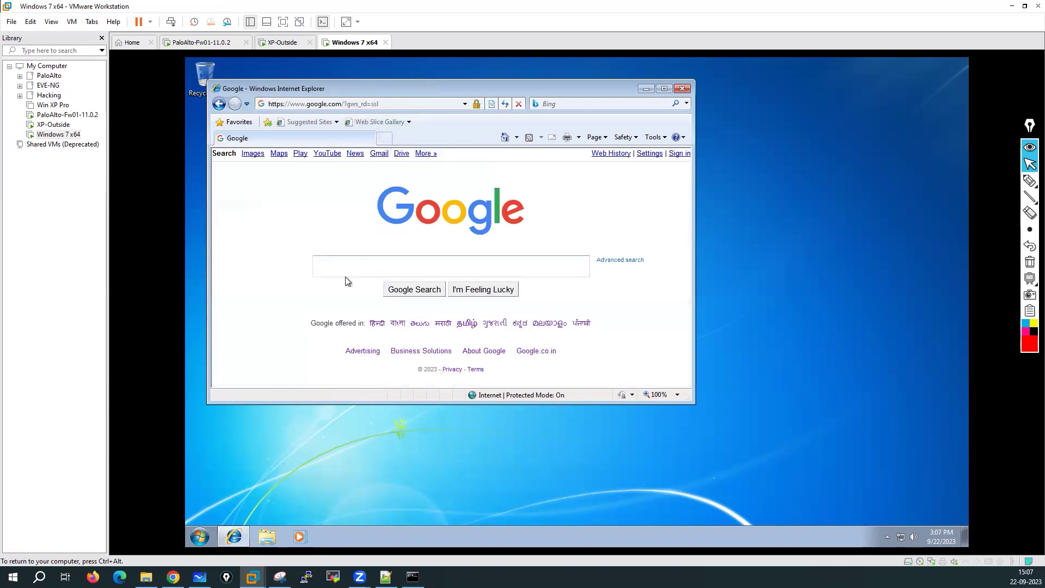
text(firefox)
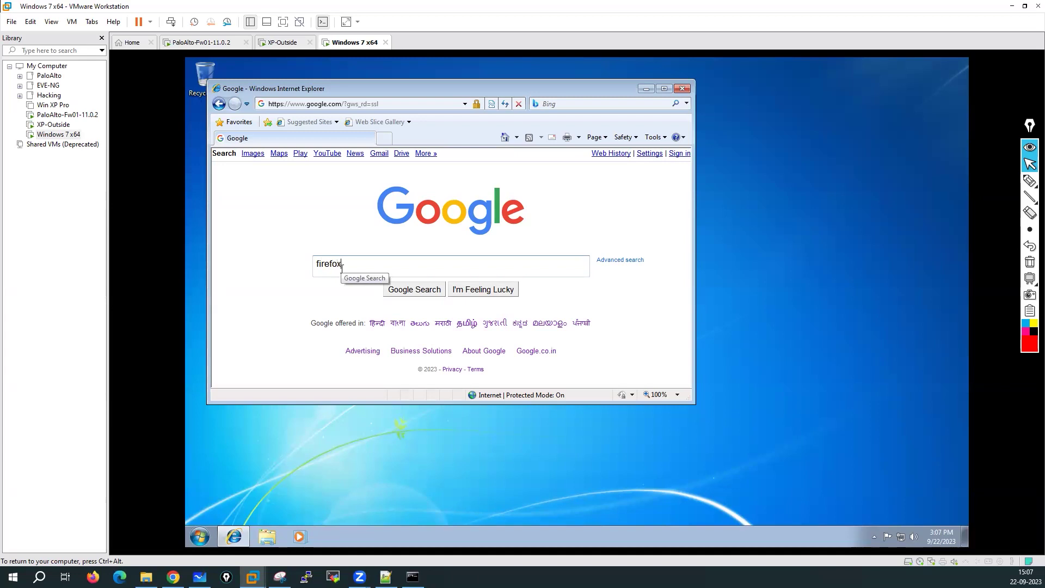
key(Return)
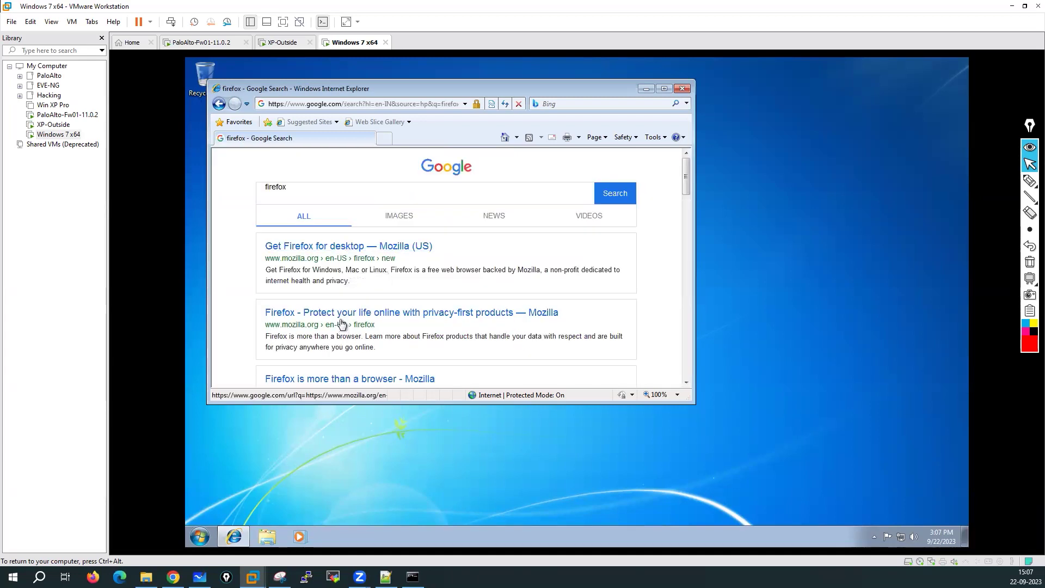
Step: Download Firefox ESR 32-bit from Mozilla despite the certificate error and run the installer
click(341, 252)
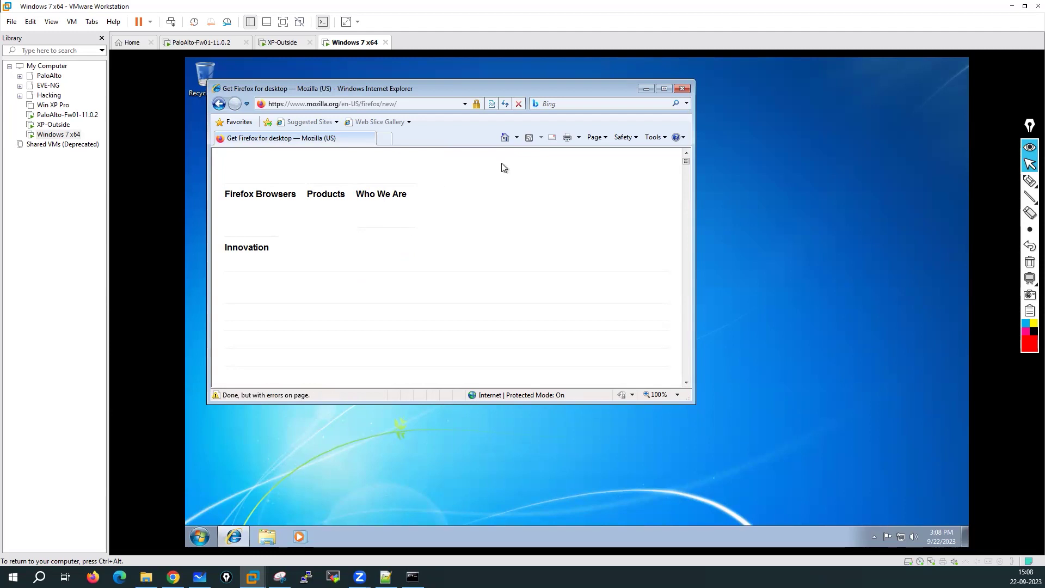
click(664, 89)
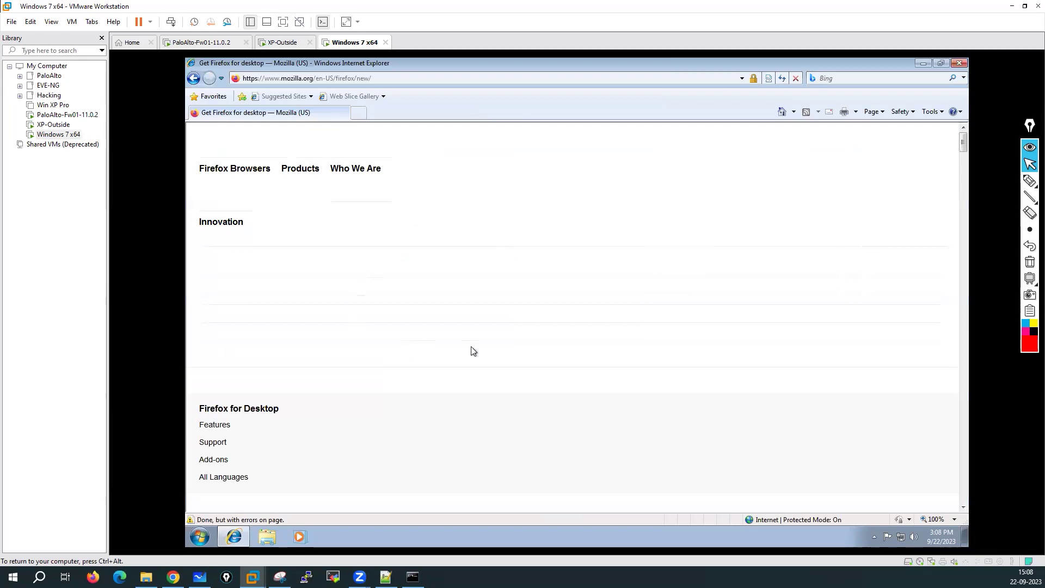
scroll(465, 348, down, 10)
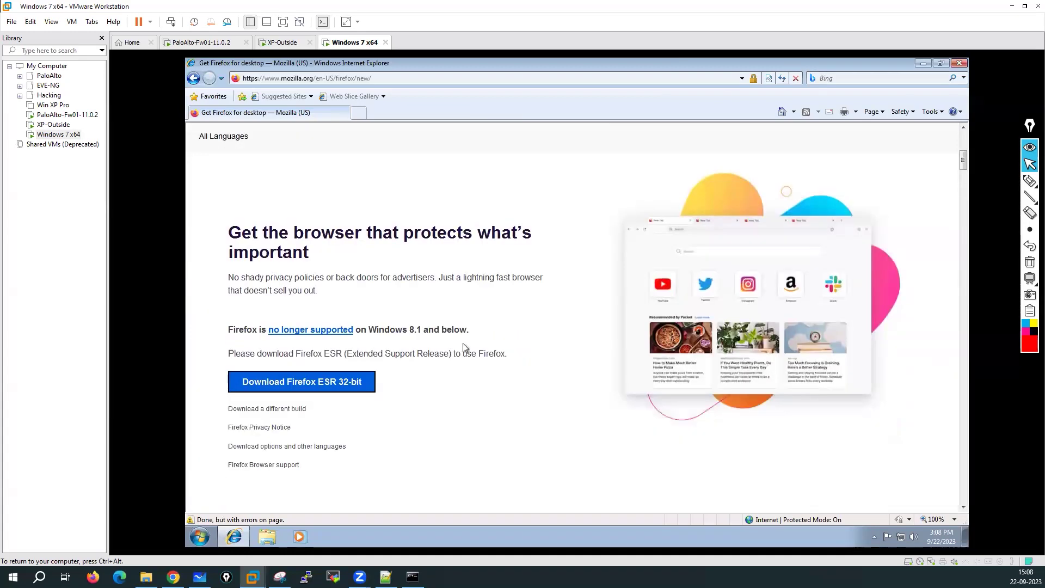
click(304, 202)
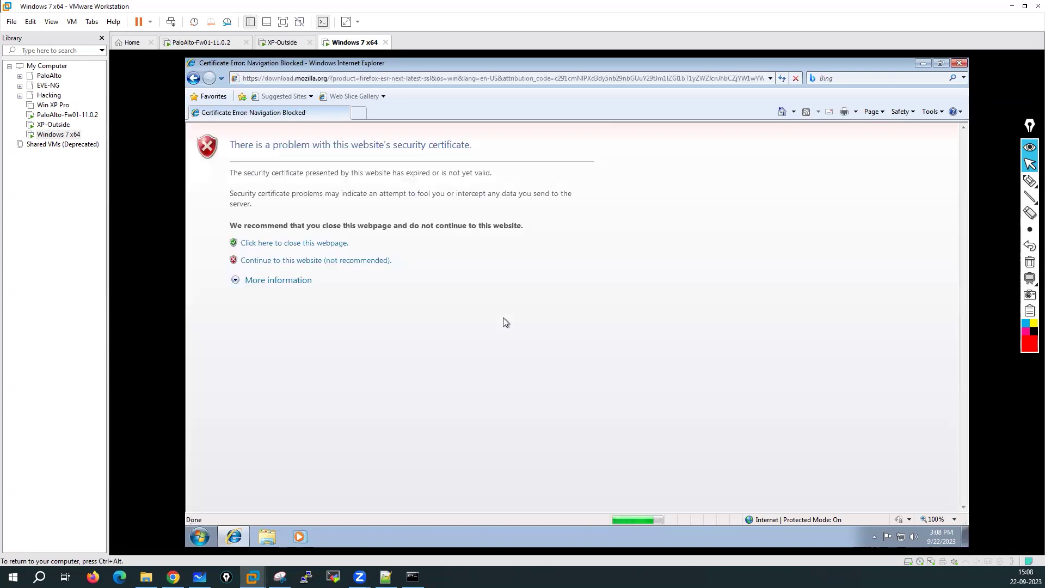
click(298, 260)
click(348, 262)
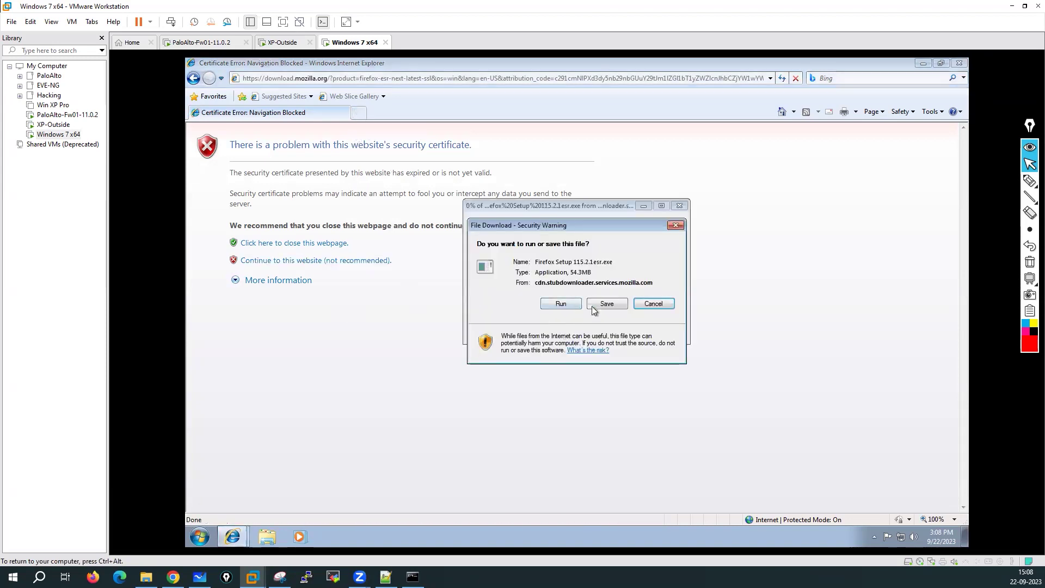
click(560, 304)
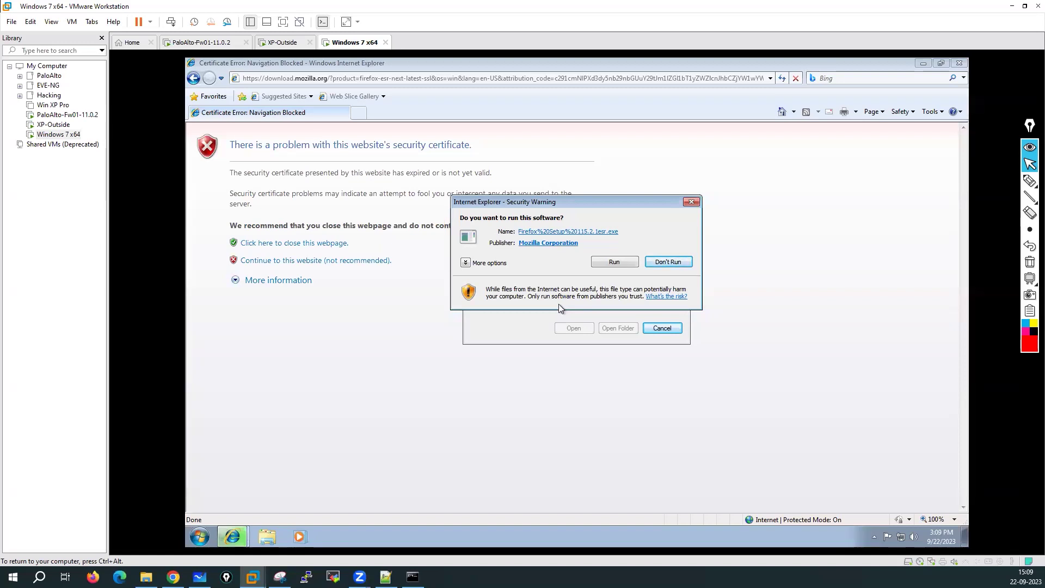
click(603, 262)
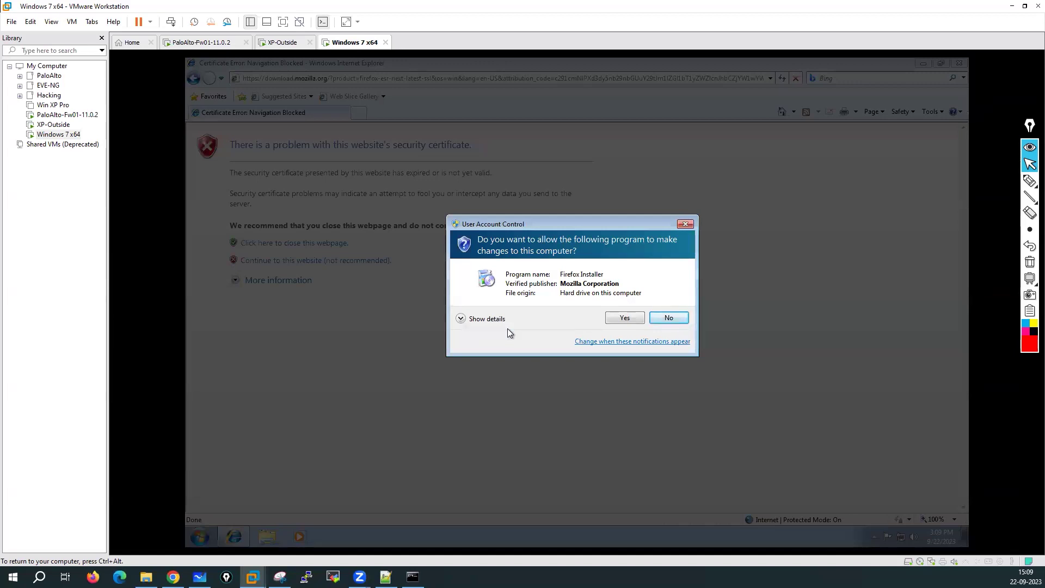
Step: Approve the UAC prompt and install Firefox with the standard setup, launching it on finish
click(624, 317)
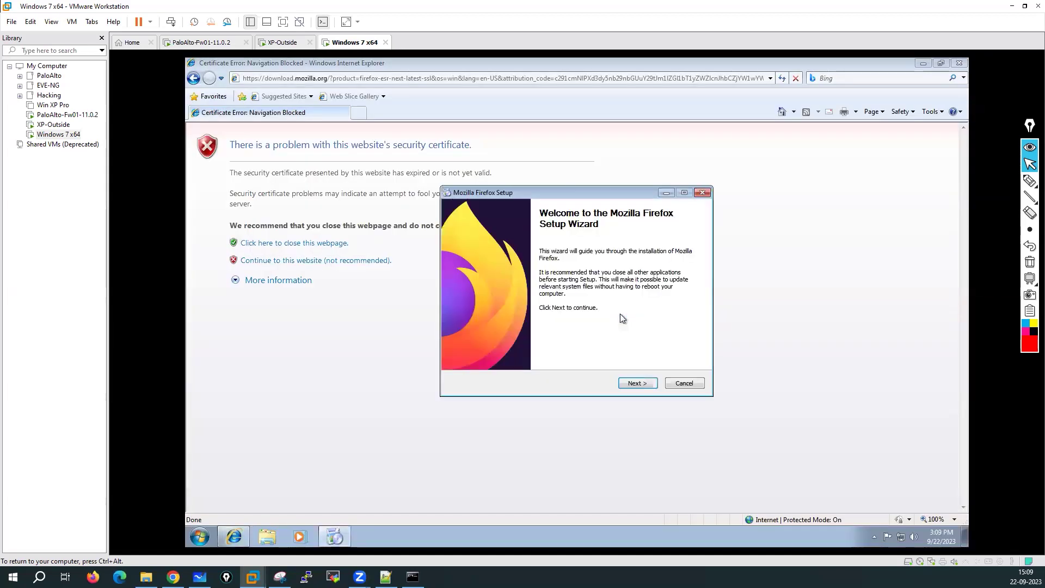
click(635, 383)
click(636, 384)
click(636, 383)
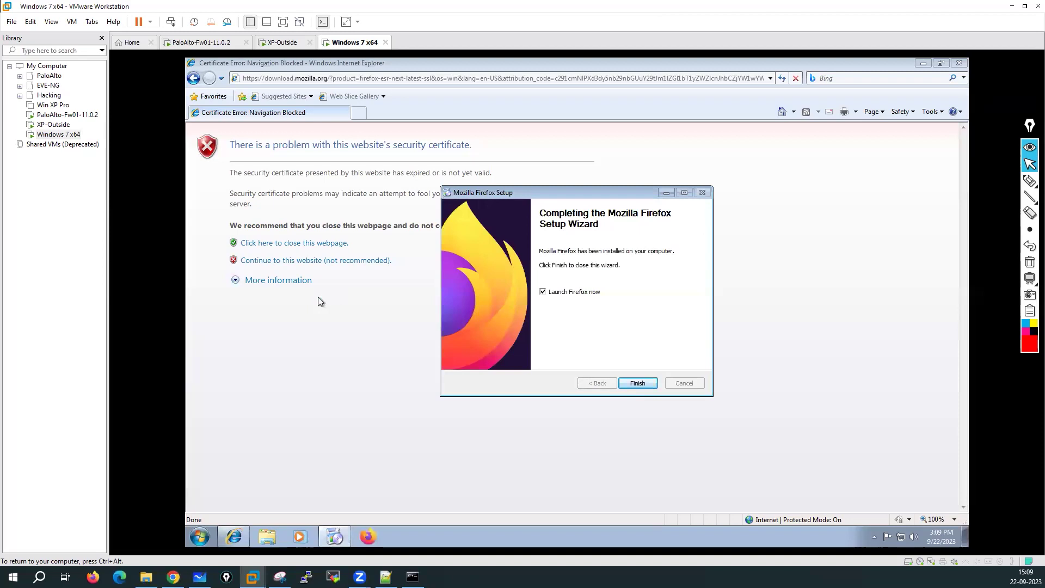
click(638, 384)
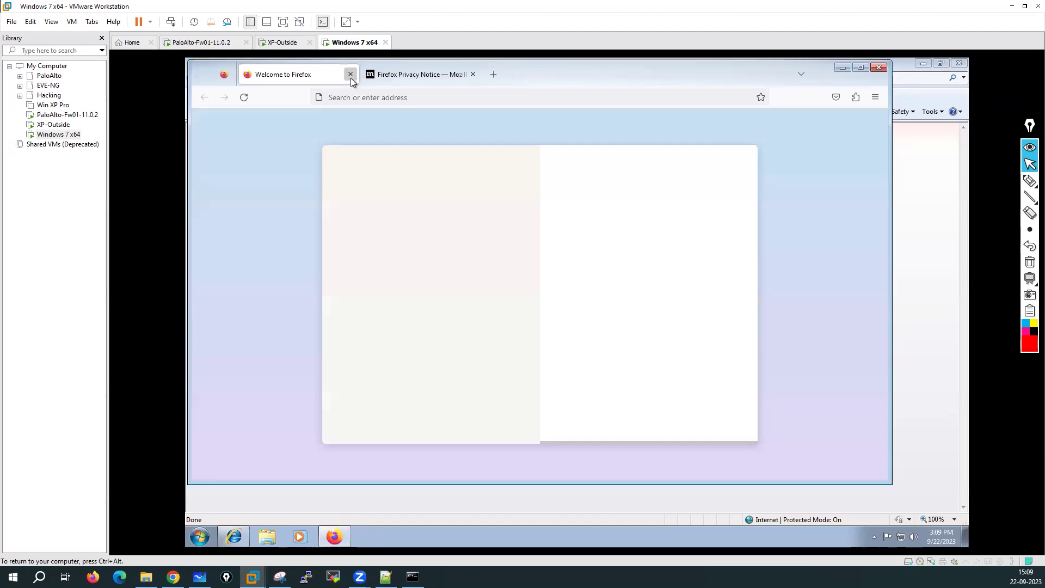
Step: Close Firefox's Welcome and privacy notice tabs, leaving a New Tab page
click(350, 77)
click(370, 76)
click(351, 74)
click(958, 64)
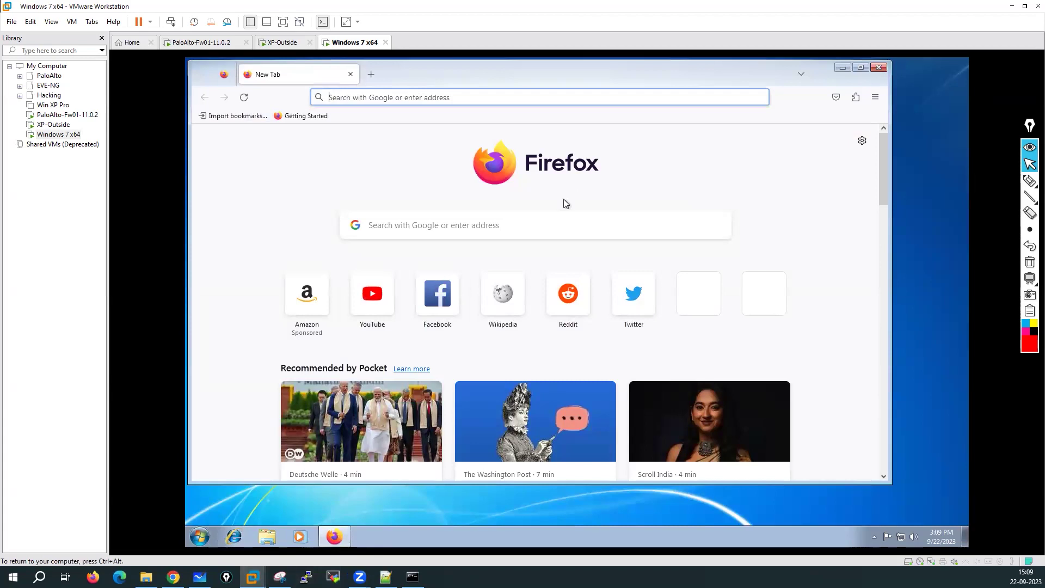
Step: Restart Firefox, search Google for xampp download, and start the XAMPP 8.0.28 Windows 64-bit download
click(860, 68)
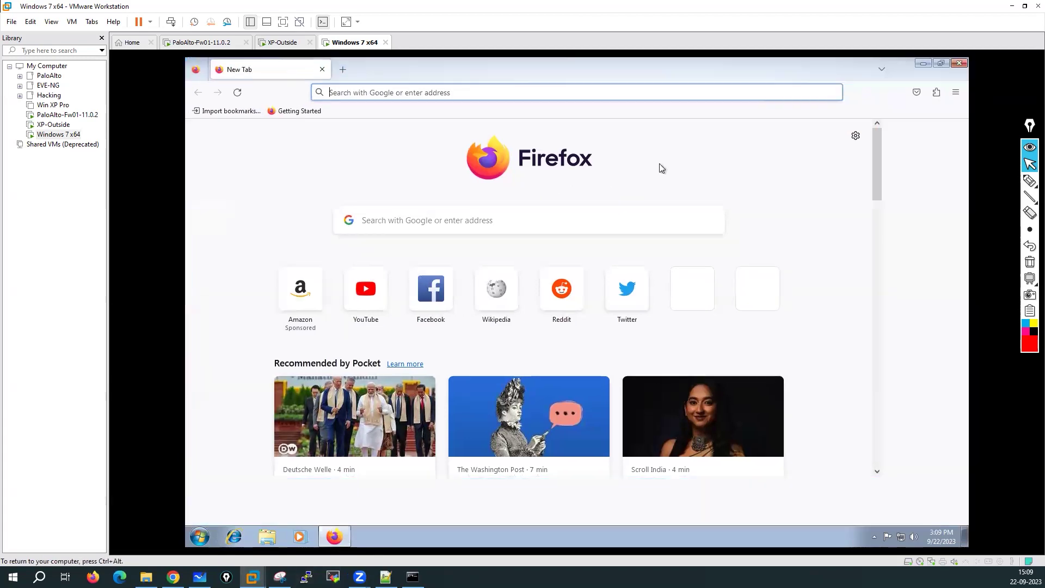
click(959, 62)
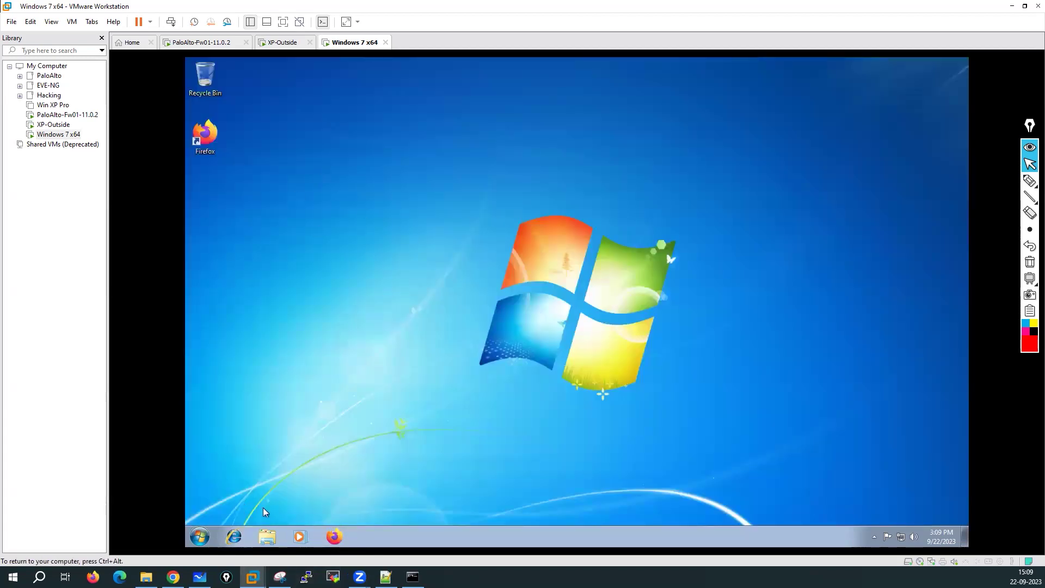
click(338, 540)
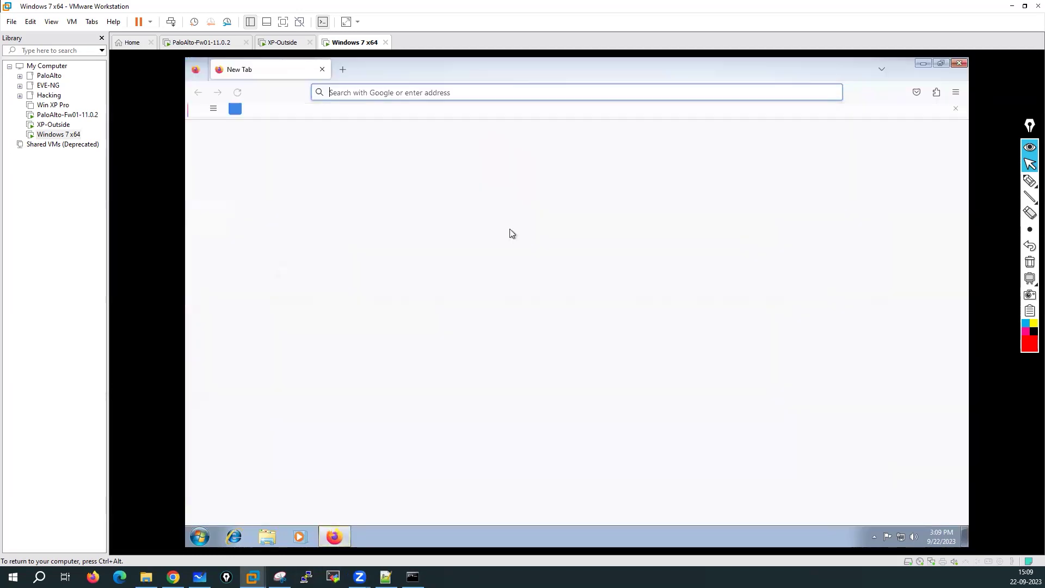
click(371, 90)
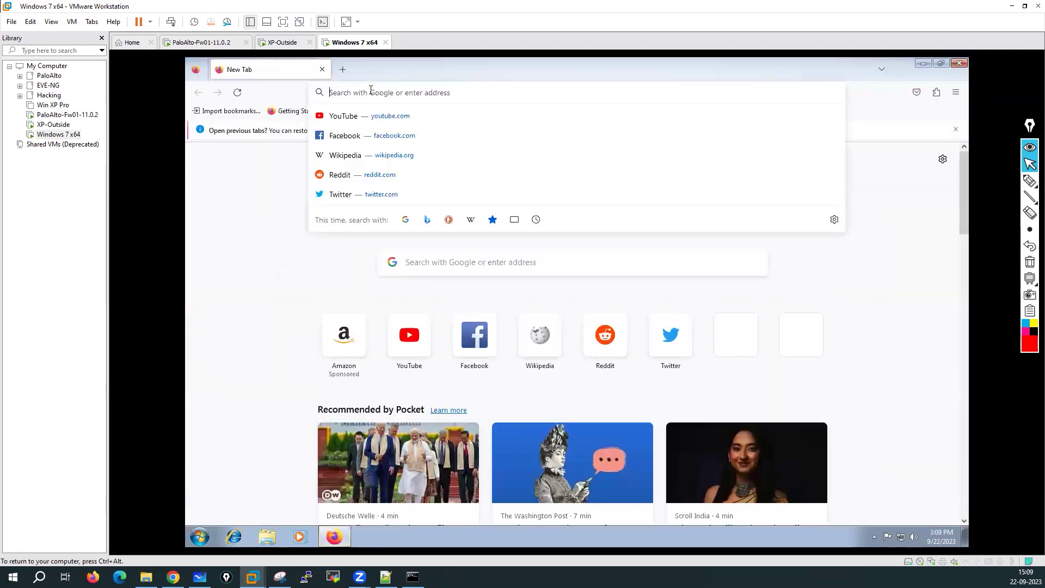
text(xa)
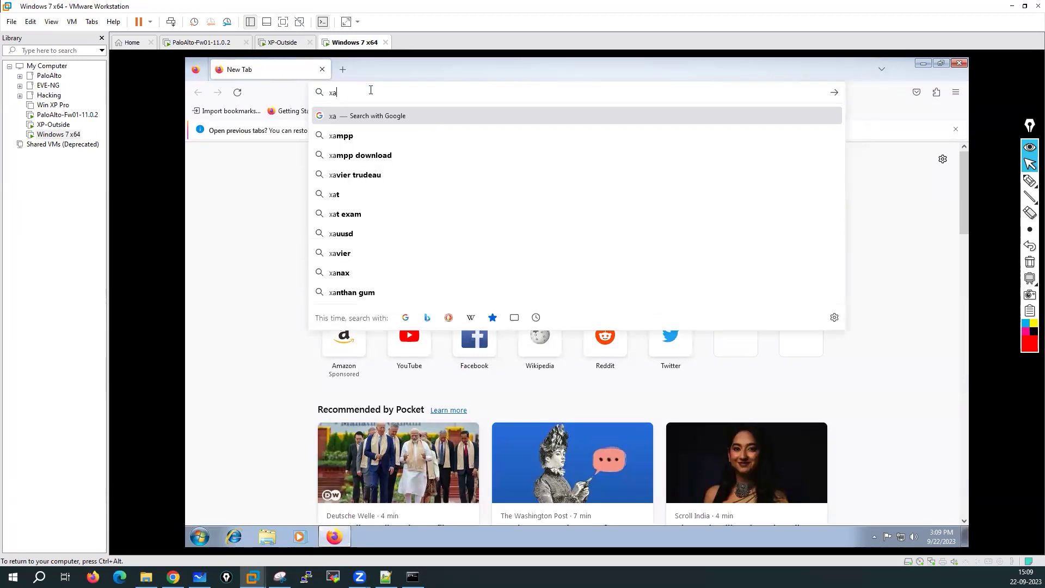
click(365, 156)
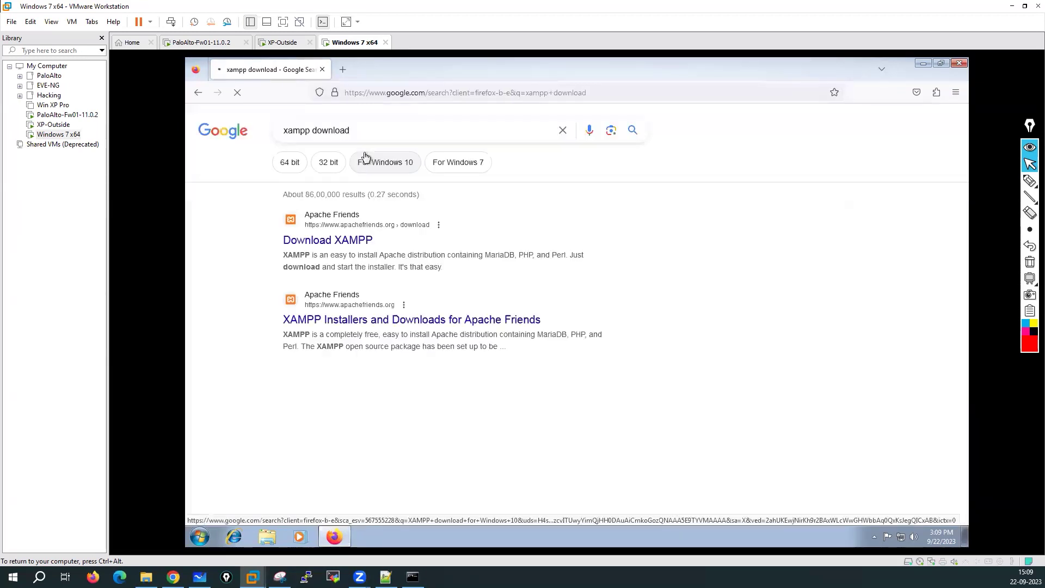
click(325, 244)
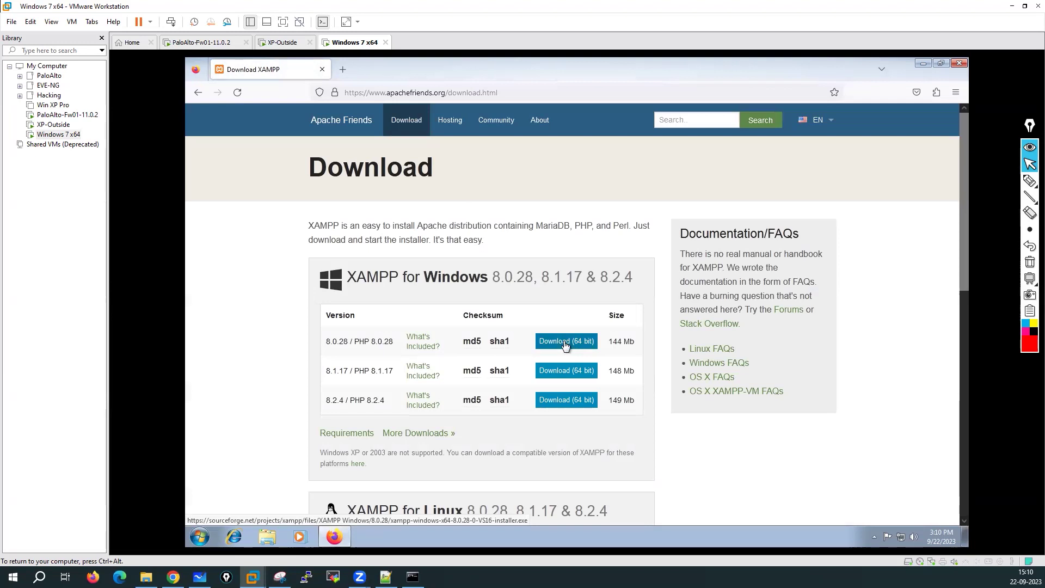
click(565, 342)
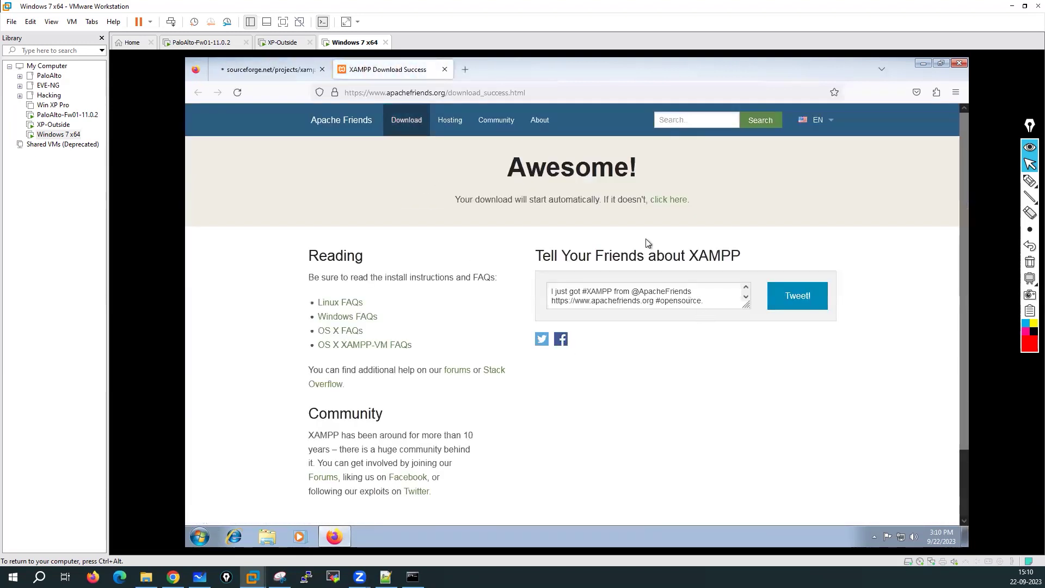
Step: Check the XAMPP download's progress across the SourceForge and Download Success tabs
click(272, 71)
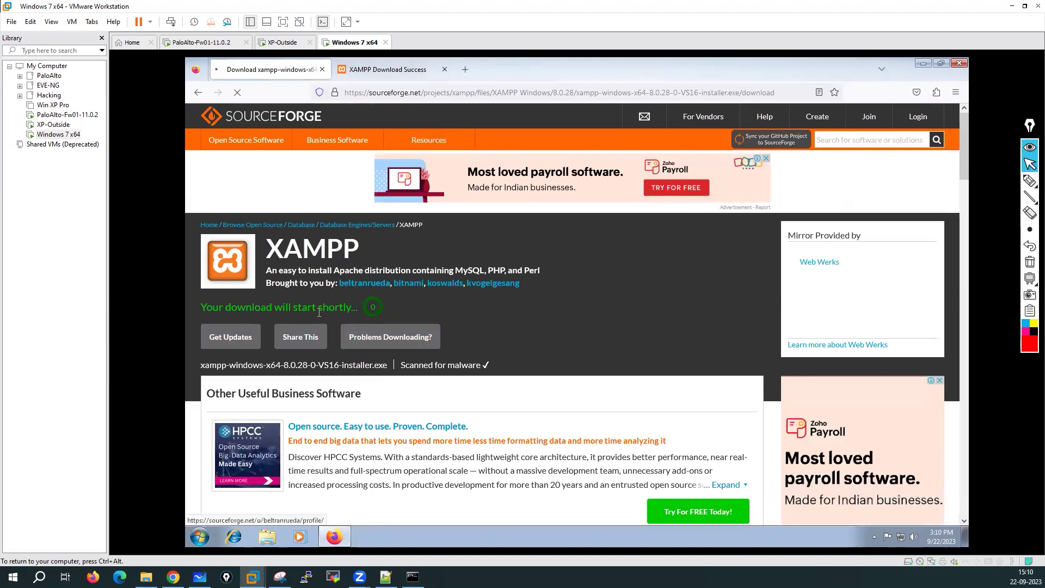
click(376, 70)
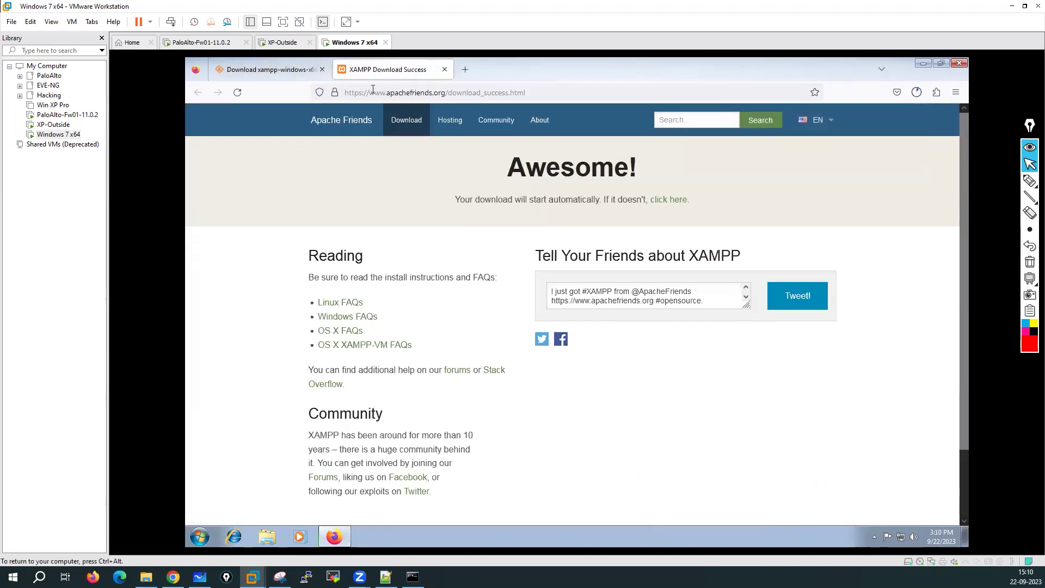
click(242, 70)
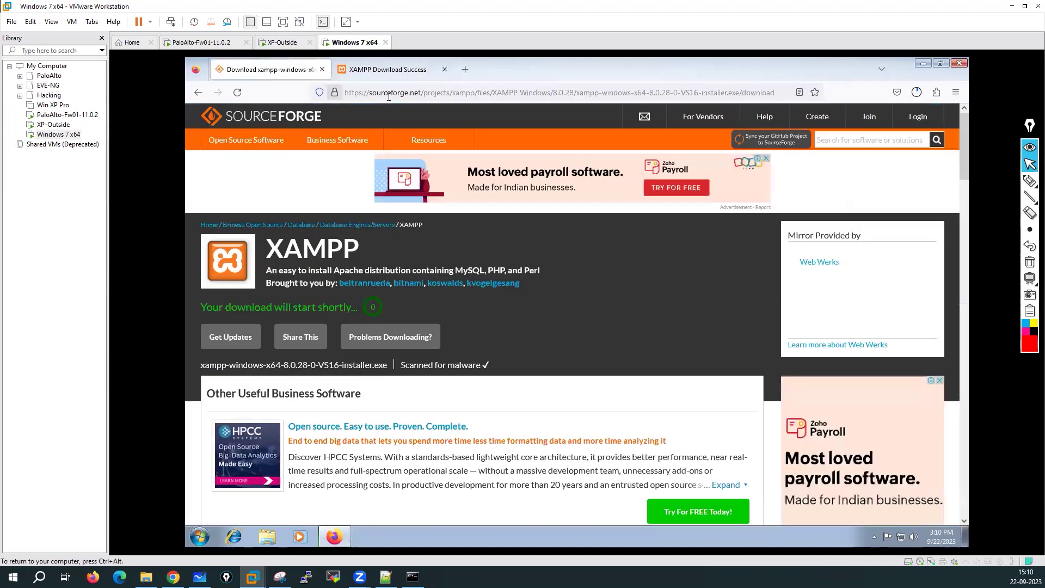
click(917, 92)
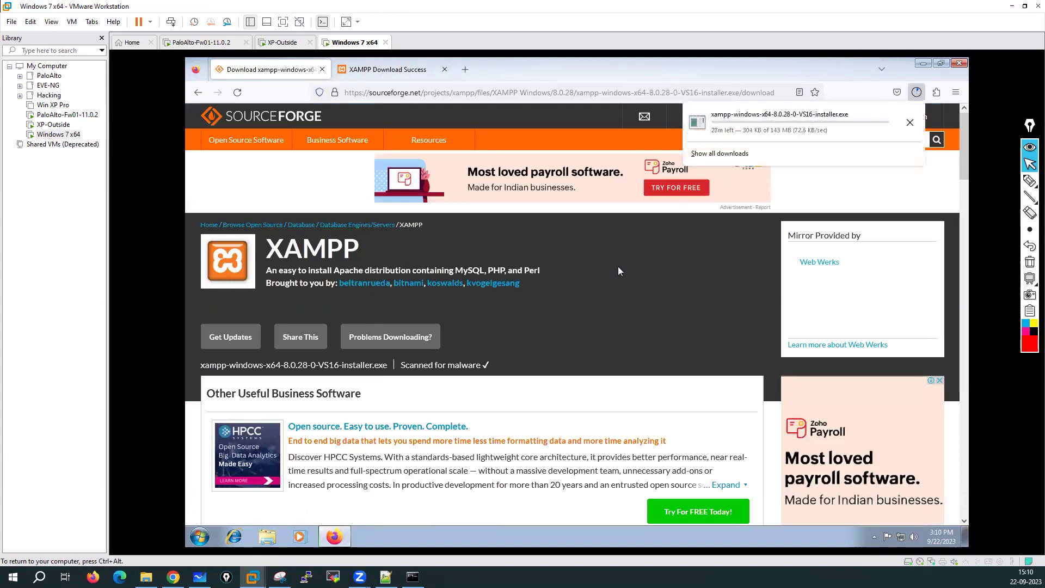
click(383, 69)
click(368, 94)
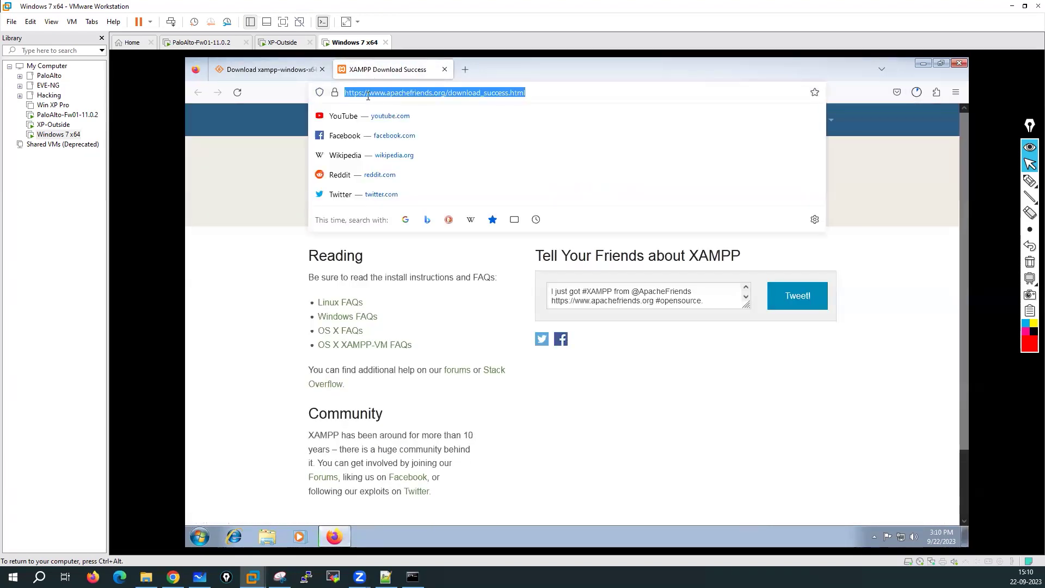
Step: Search for putty and download putty-64bit-0.79-installer.msi from the official PuTTY download page
text(putty)
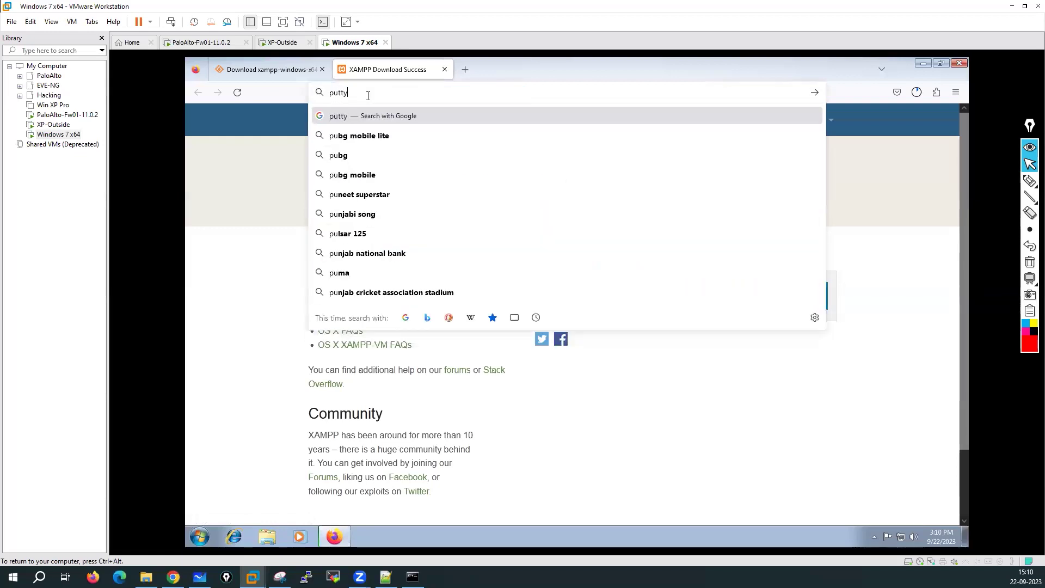
key(Return)
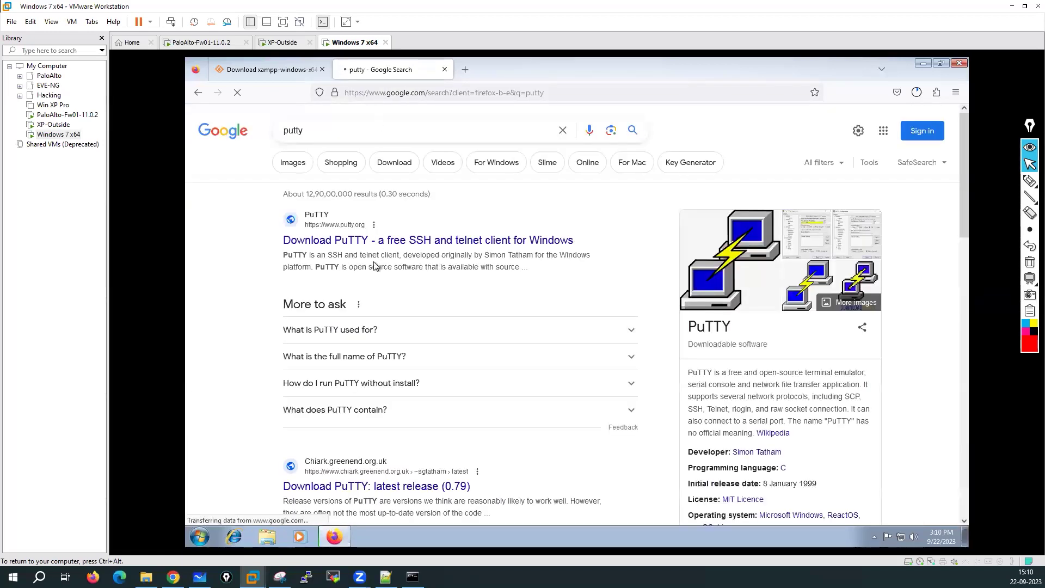
click(386, 246)
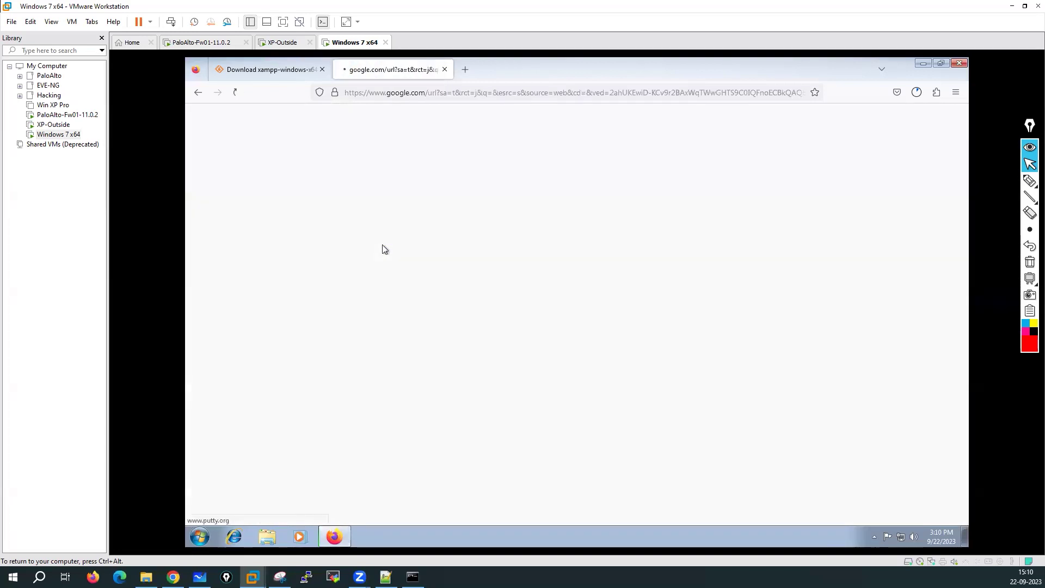
click(487, 209)
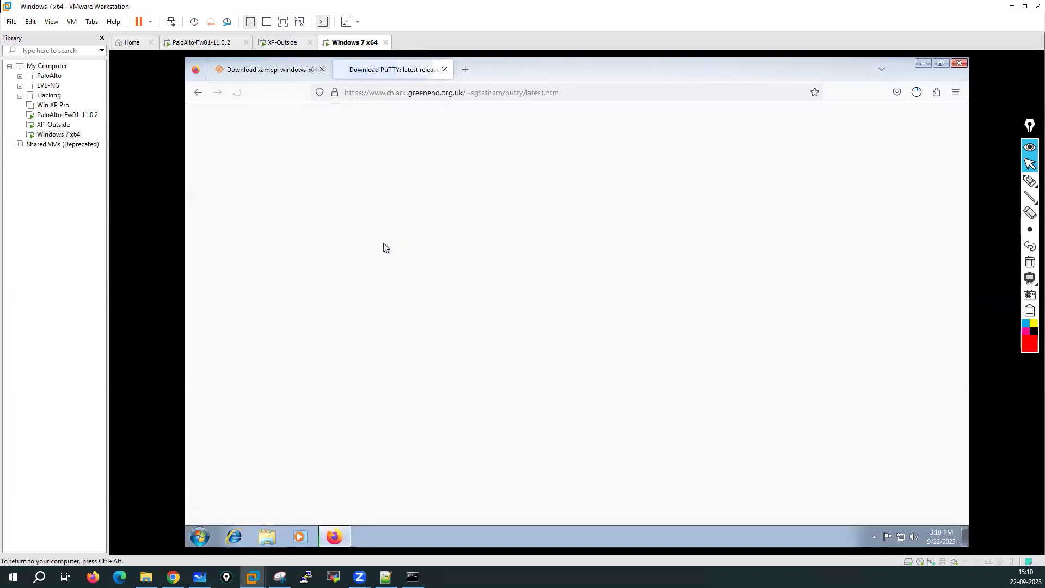
click(359, 356)
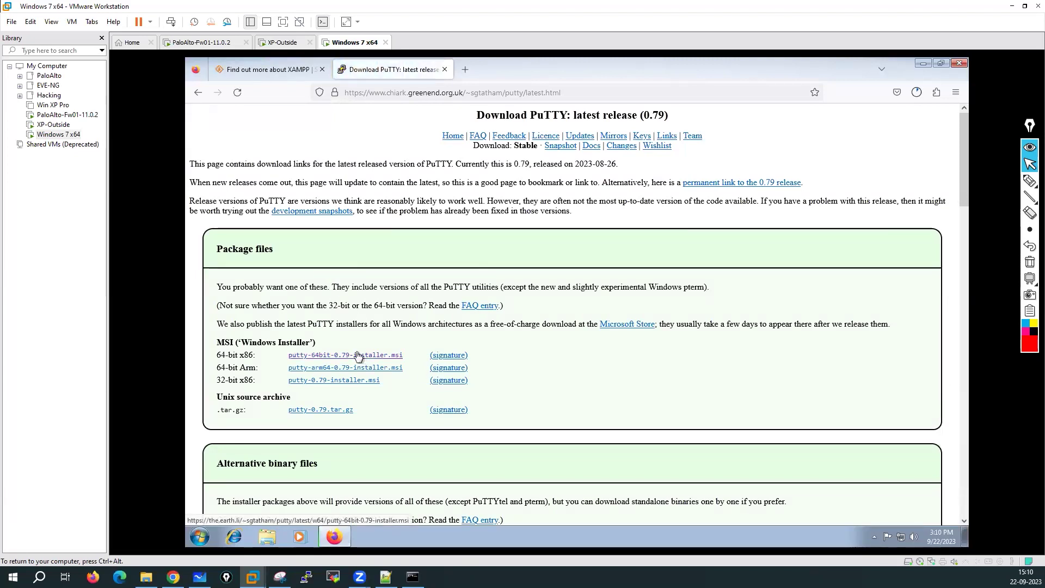
Step: Briefly switch to the XP-Outside VM, then return to confirm the PuTTY download finished
click(284, 42)
click(468, 251)
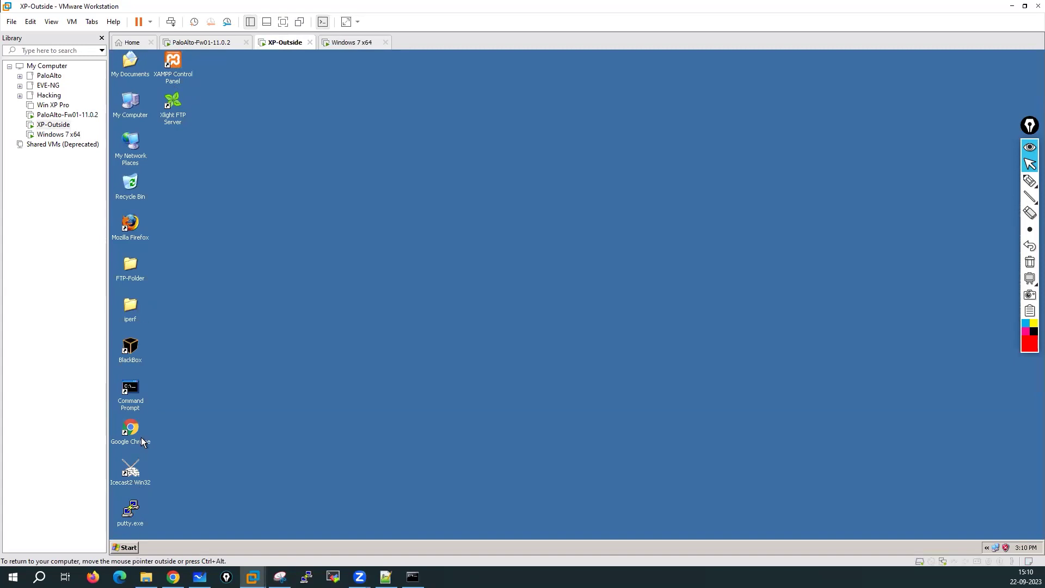
click(351, 42)
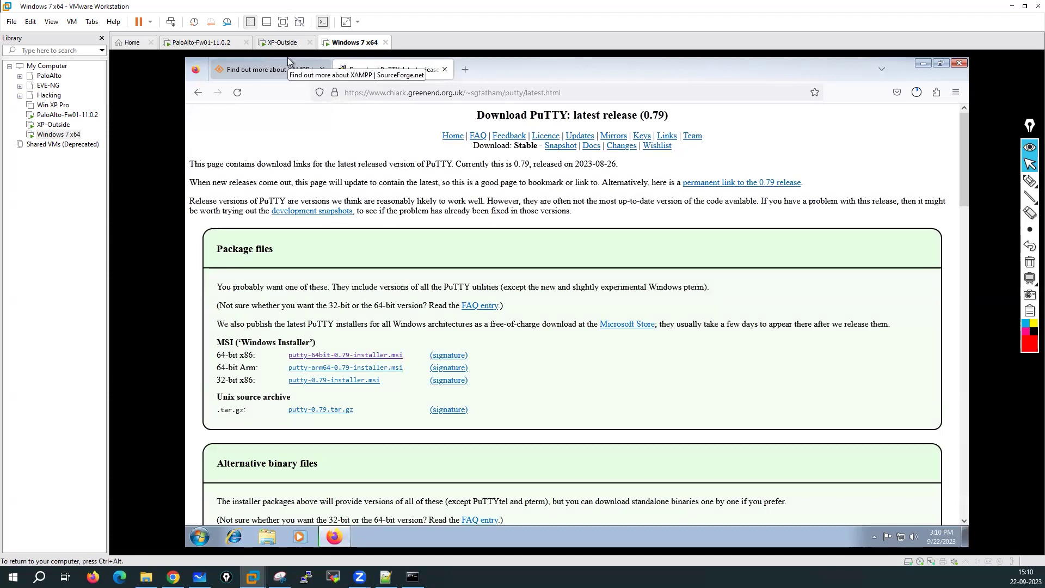
click(916, 93)
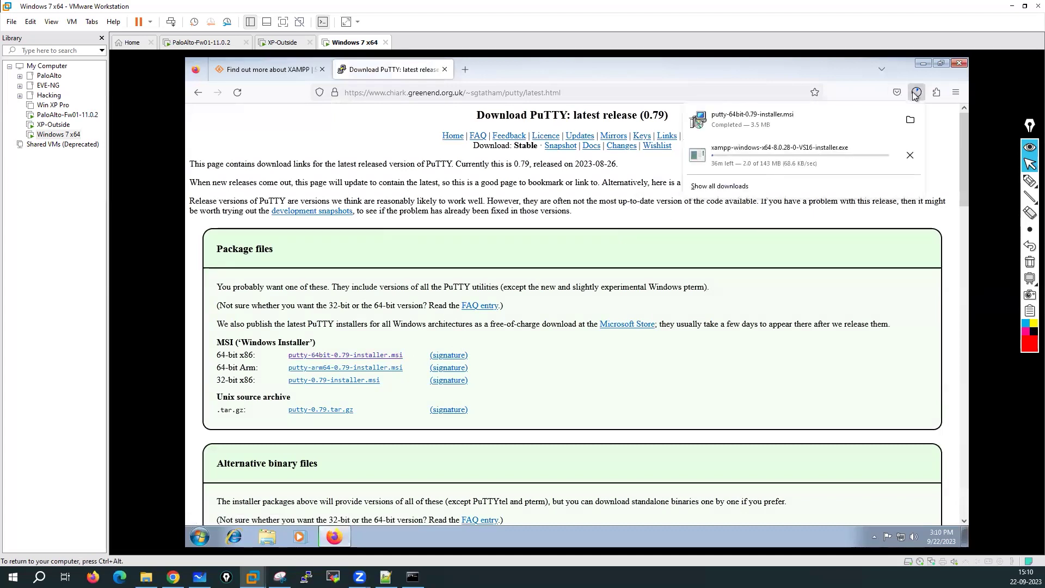
Step: Install PuTTY 0.79 64-bit with default folder and features, skipping the README, then close Downloads
click(910, 119)
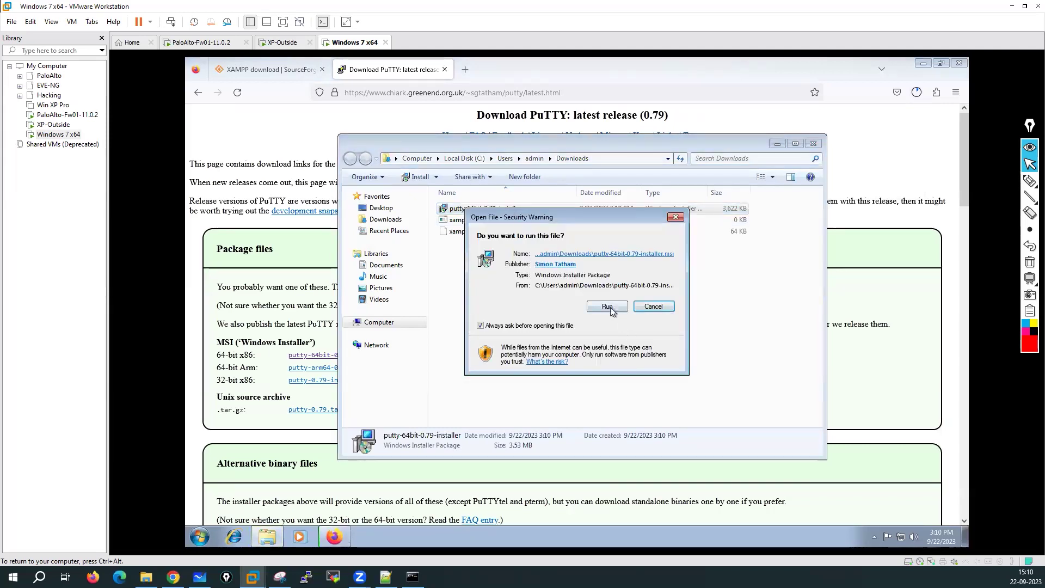
click(611, 309)
click(640, 381)
click(639, 381)
click(640, 381)
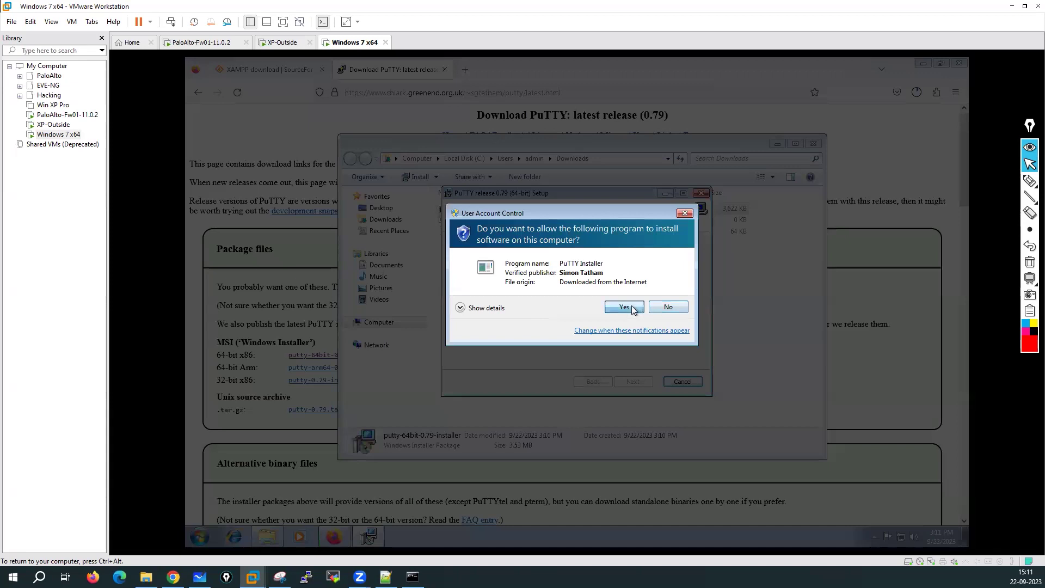
click(633, 309)
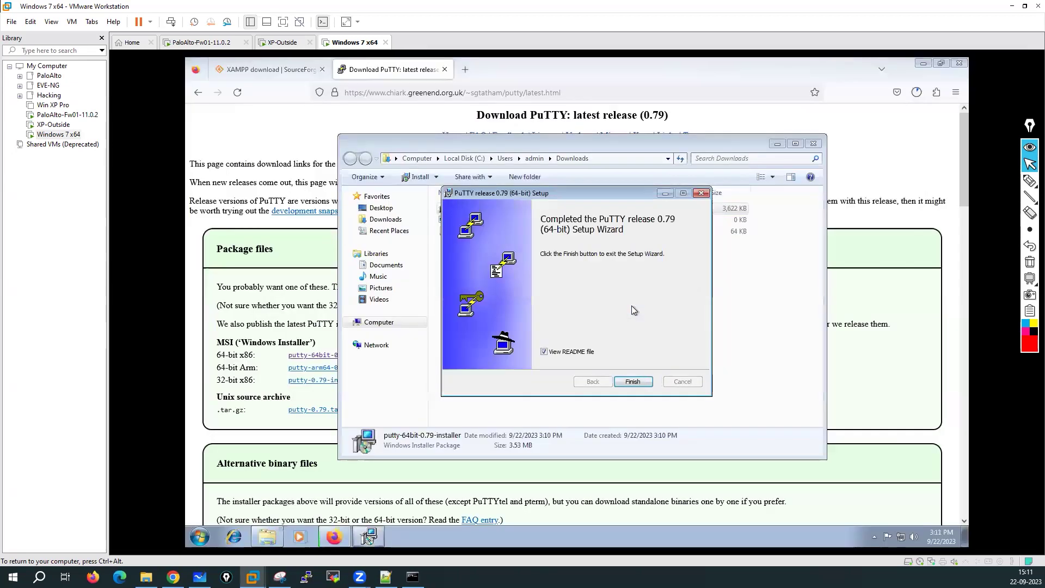
click(562, 353)
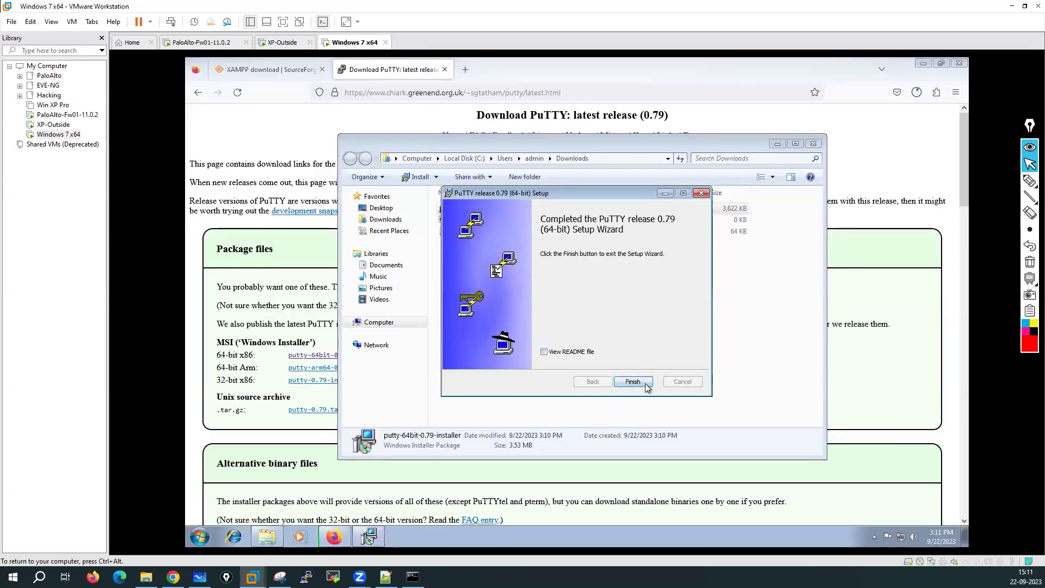
click(633, 381)
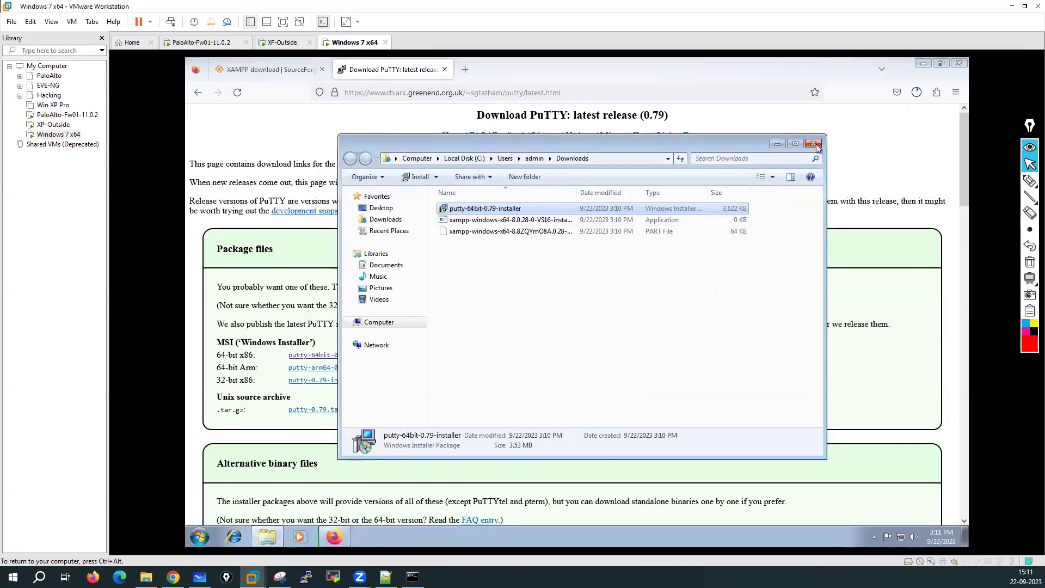
click(814, 144)
click(917, 94)
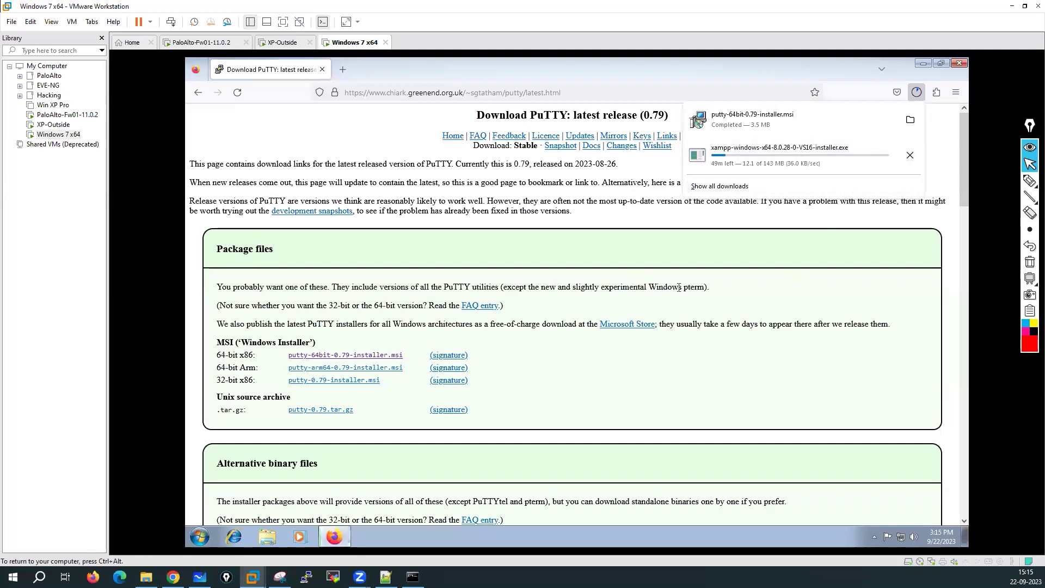
Step: Quit Firefox, choosing Cancel 1 Download to abandon the unfinished XAMPP download
click(959, 64)
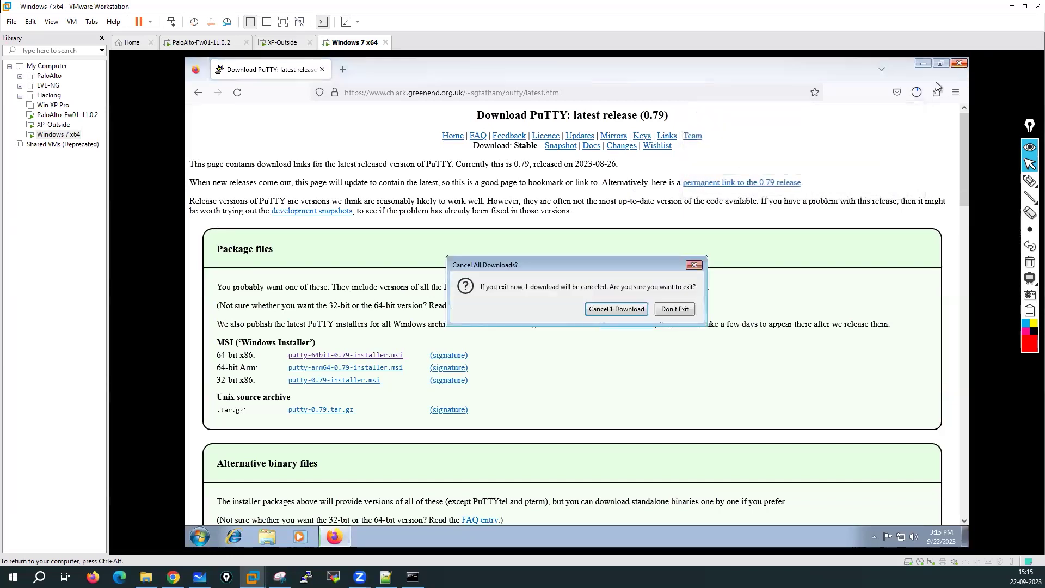
click(612, 309)
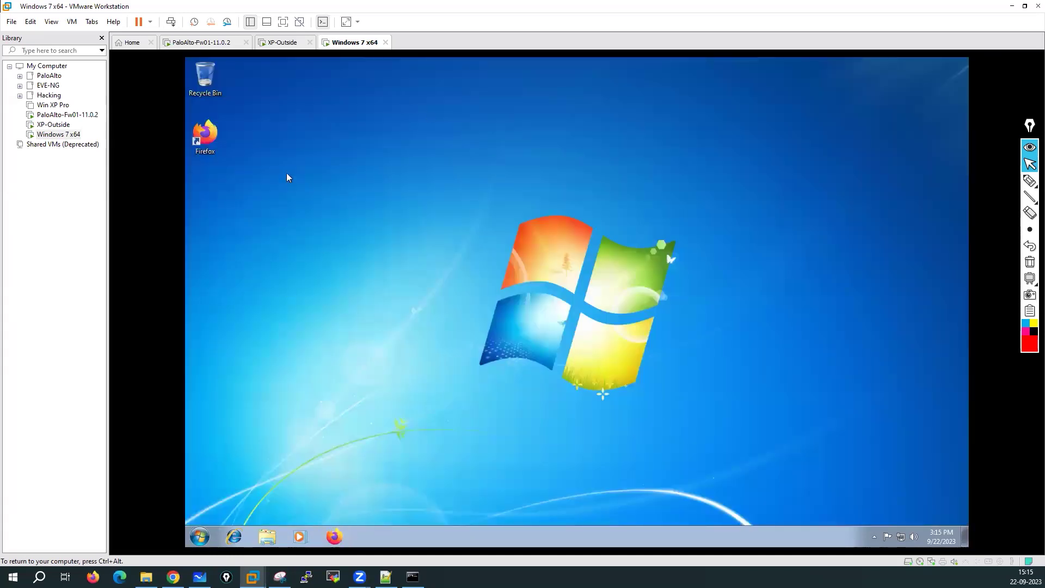
Step: Power off the Windows 7 x64 virtual machine from its tab's Power menu
right_click(365, 48)
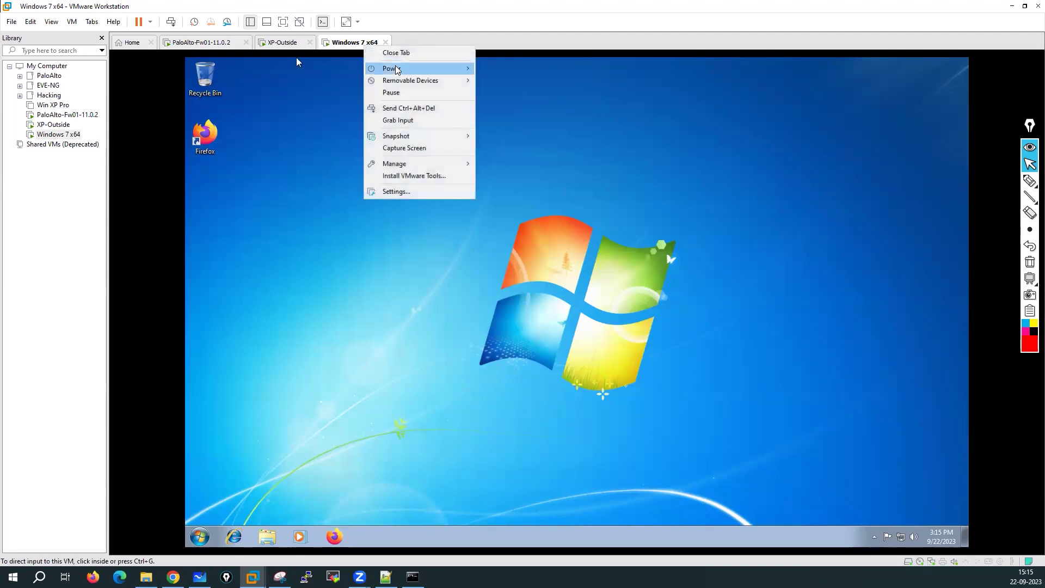
mouse_move(398, 69)
click(505, 131)
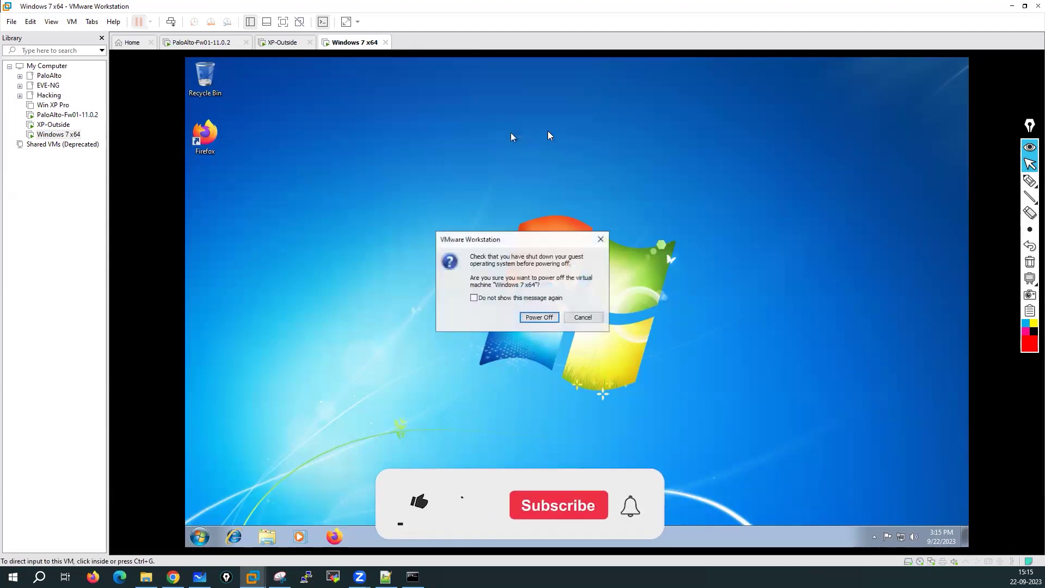
key(Return)
Step: Power off the XP-Outside virtual machine and confirm the Power Off dialog
click(282, 43)
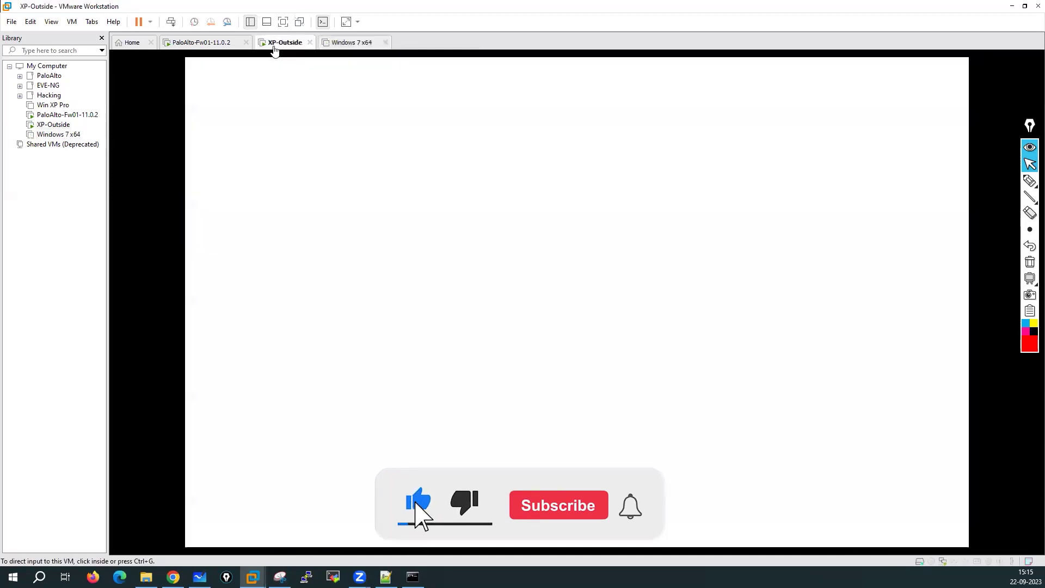
right_click(284, 44)
mouse_move(308, 69)
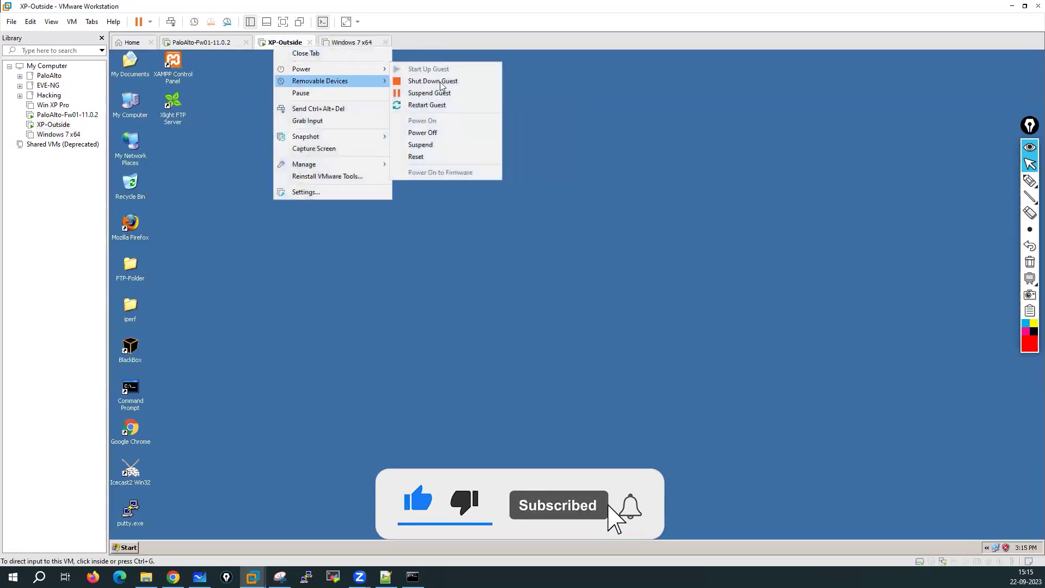
click(423, 133)
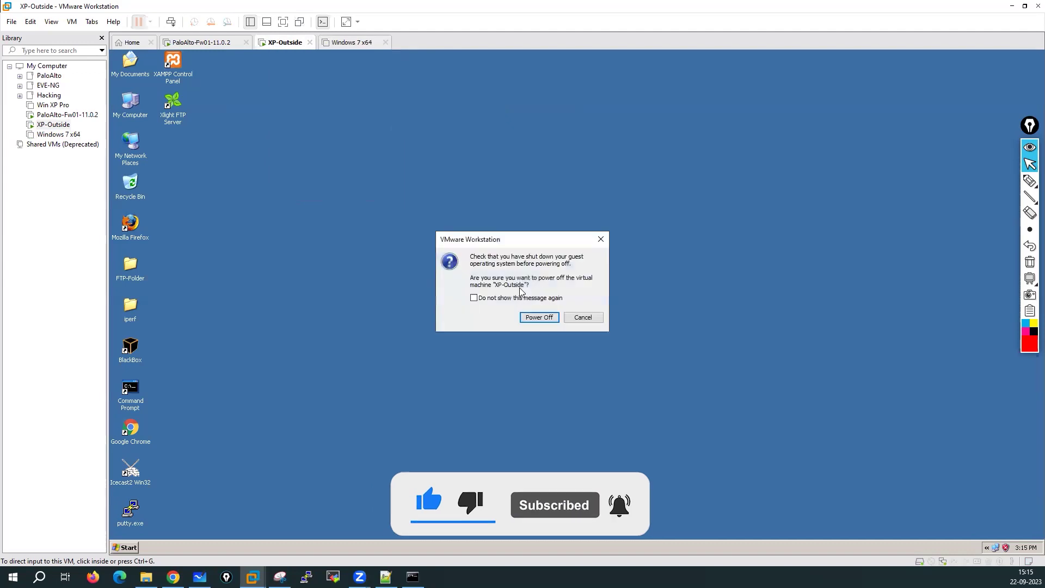
click(536, 314)
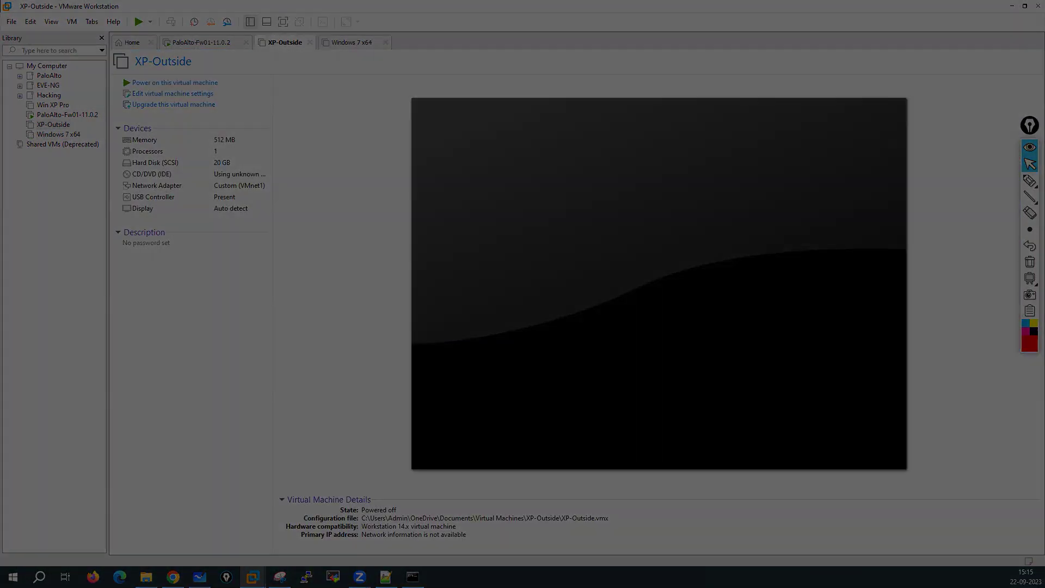